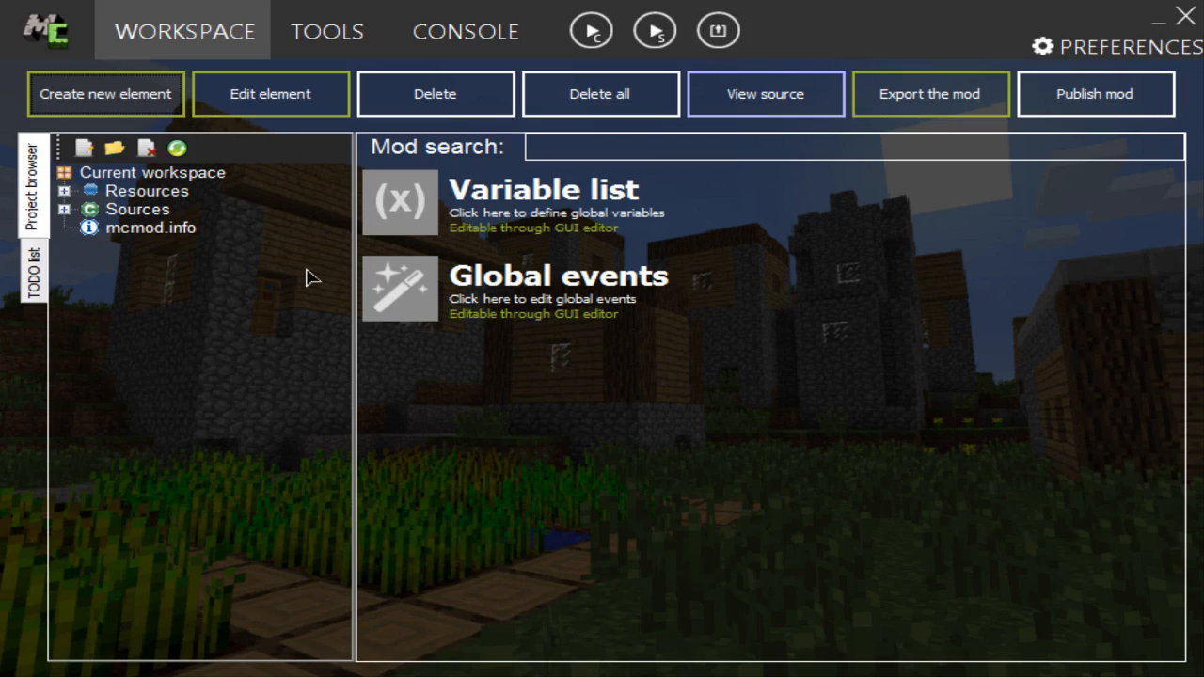
Step: Look over the available modding tools and return to the workspace
left_click(148, 101)
left_click(177, 148)
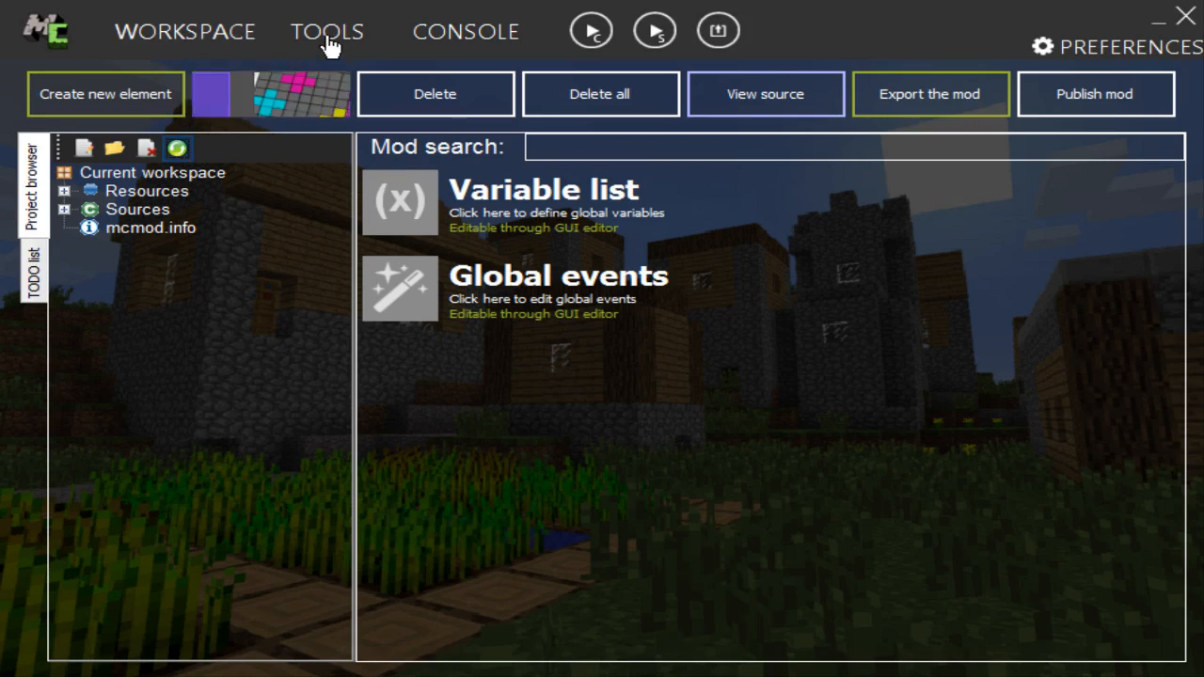
left_click(327, 38)
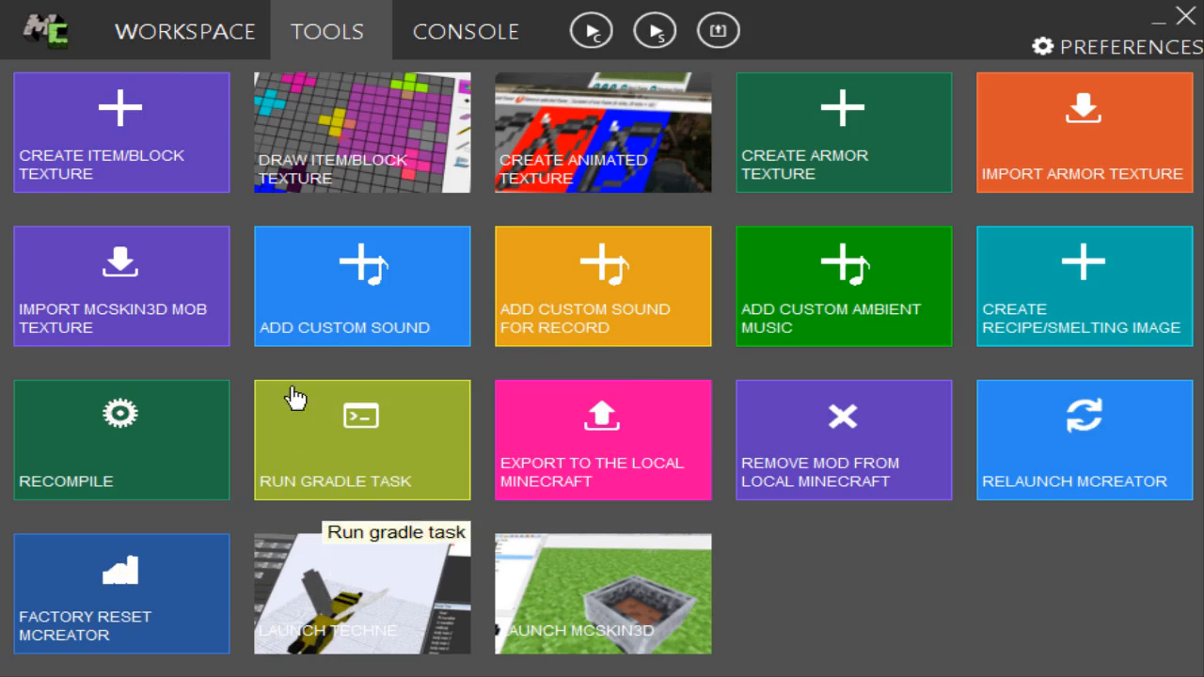
left_click(183, 38)
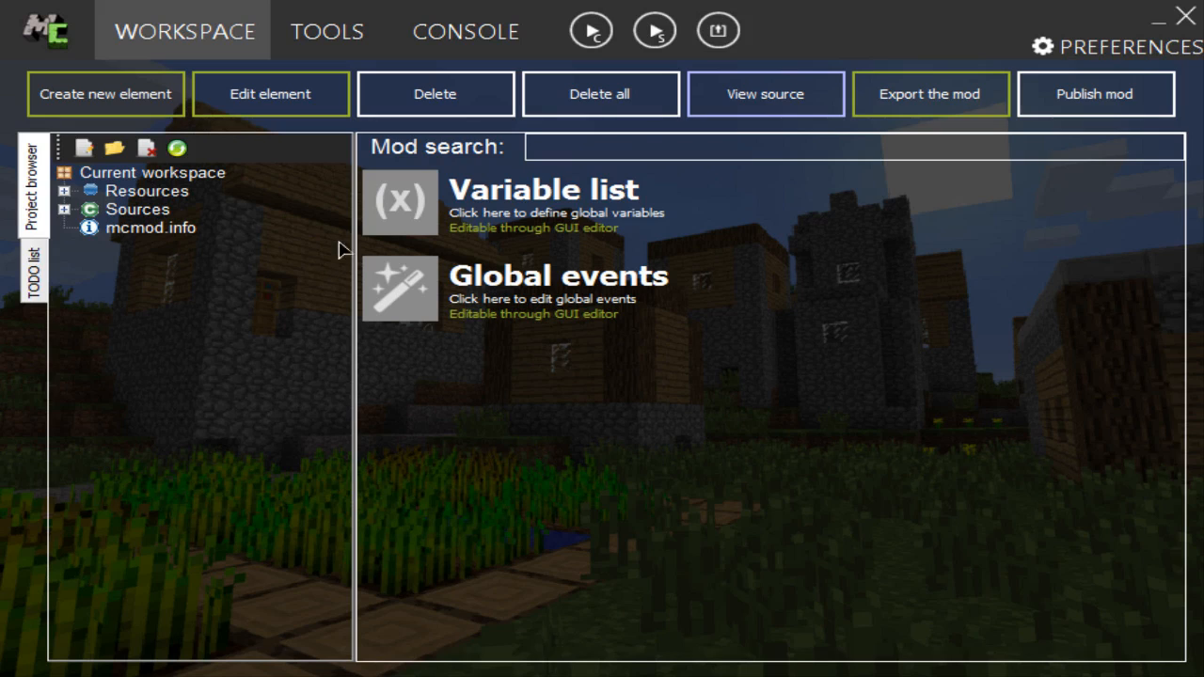
Step: Create a new mod element of type Creative tab named NaratalTab
left_click(117, 111)
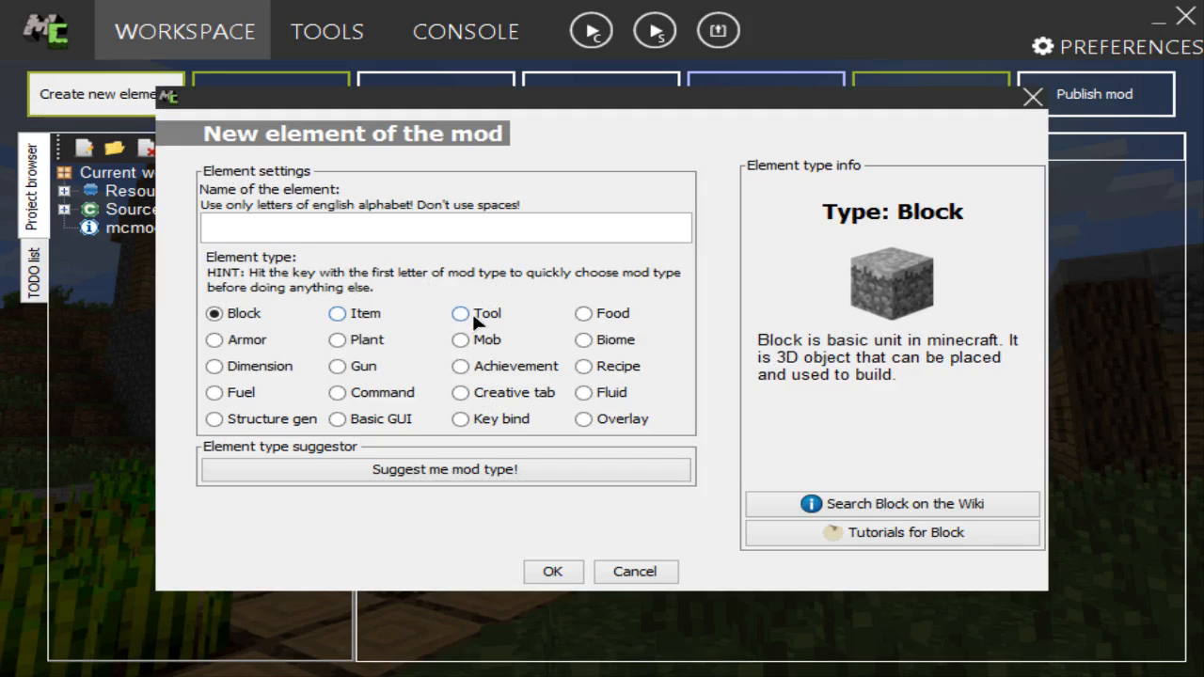
left_click(364, 237)
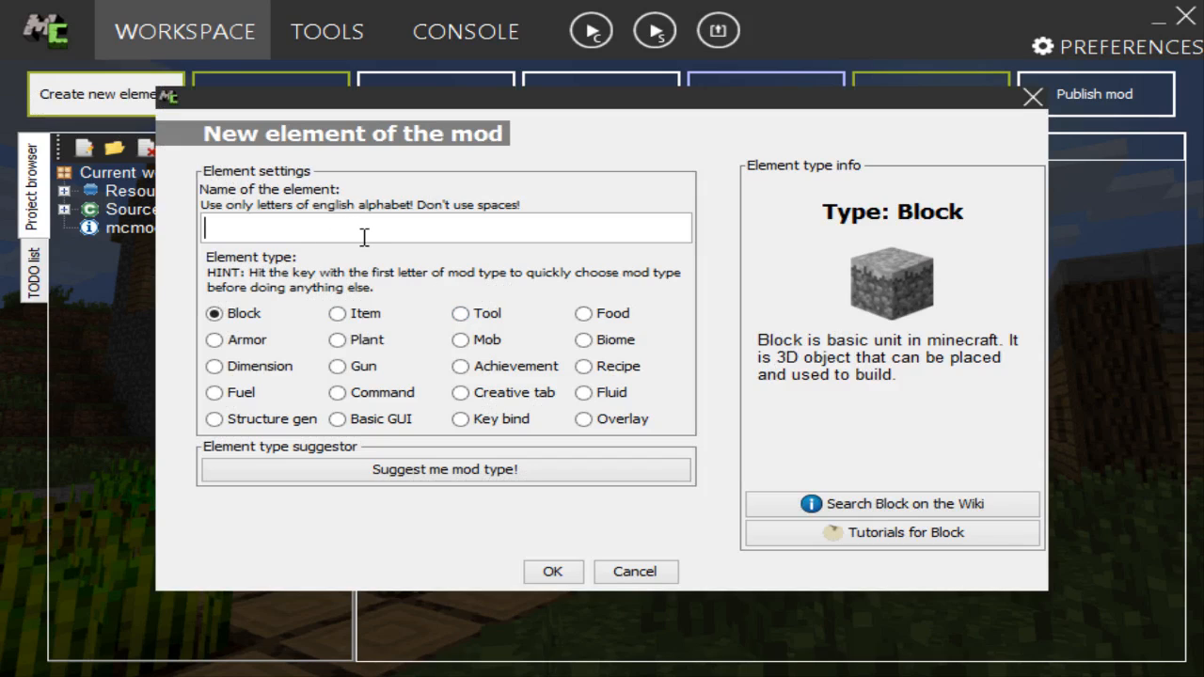
left_click(461, 393)
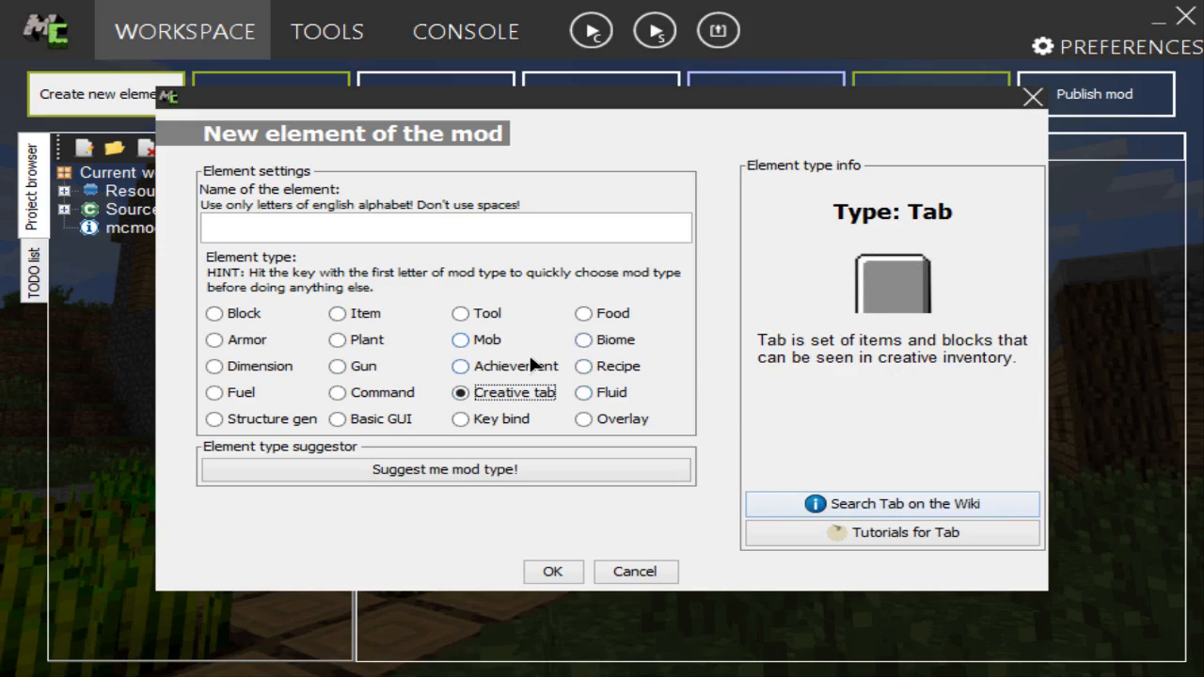
left_click(367, 227)
type("Narat")
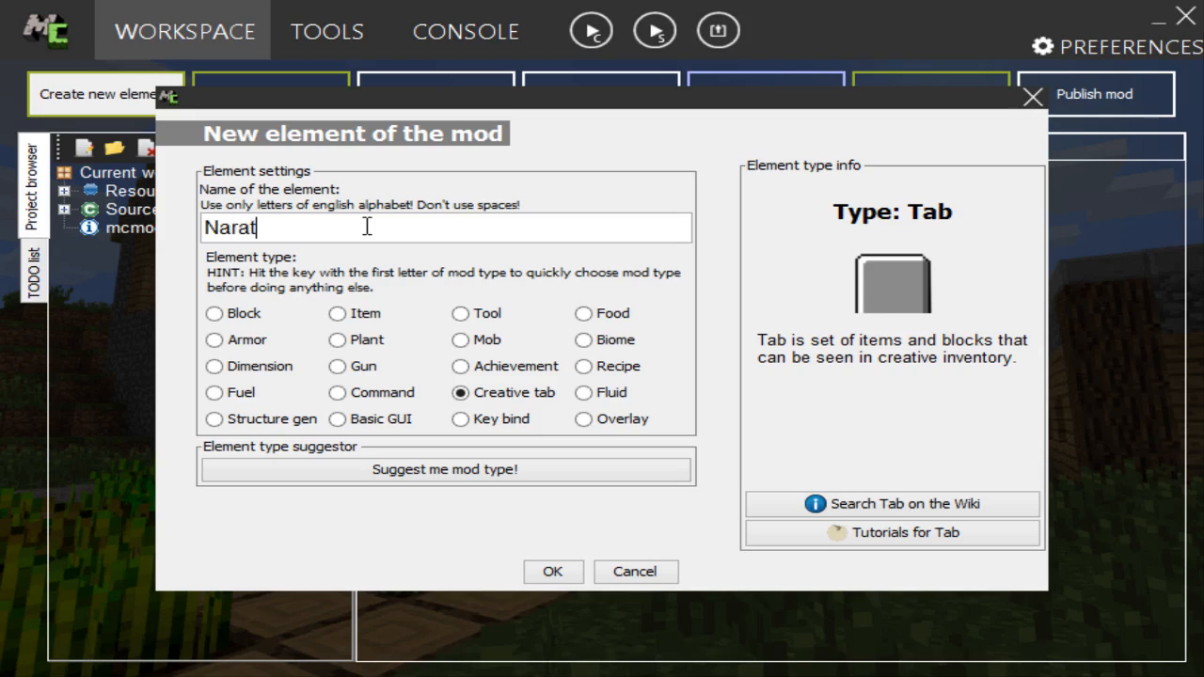
type("alTab")
double_click(333, 227)
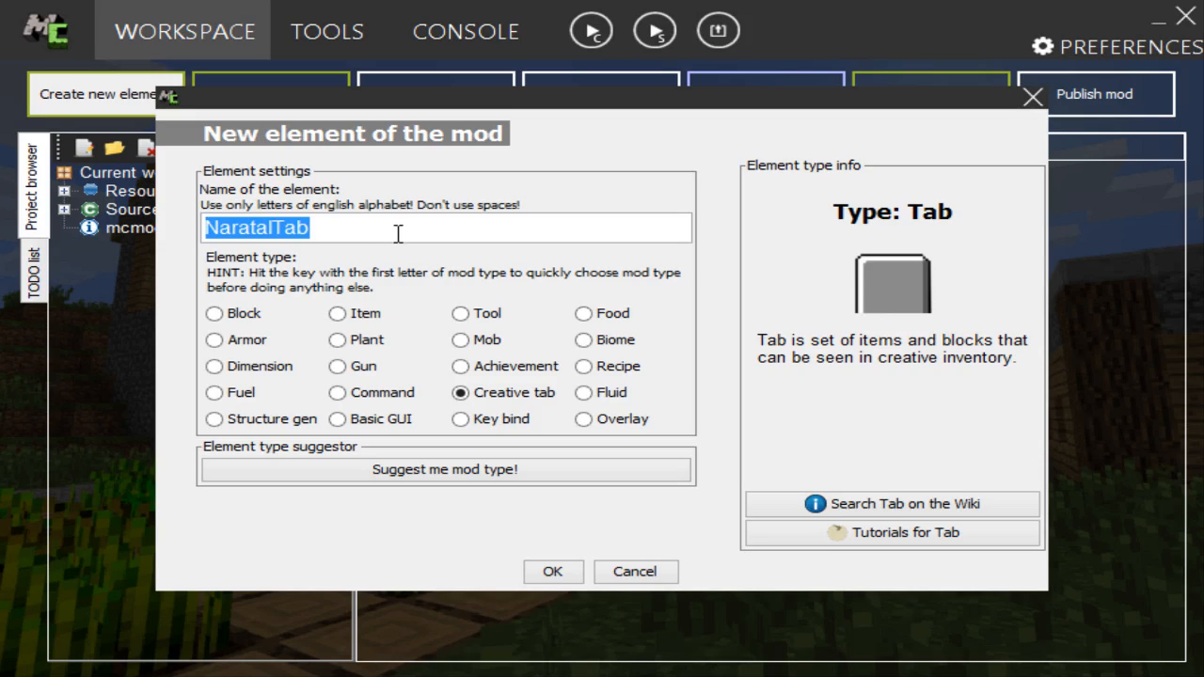
left_click_drag(398, 233, 160, 224)
left_click(400, 225)
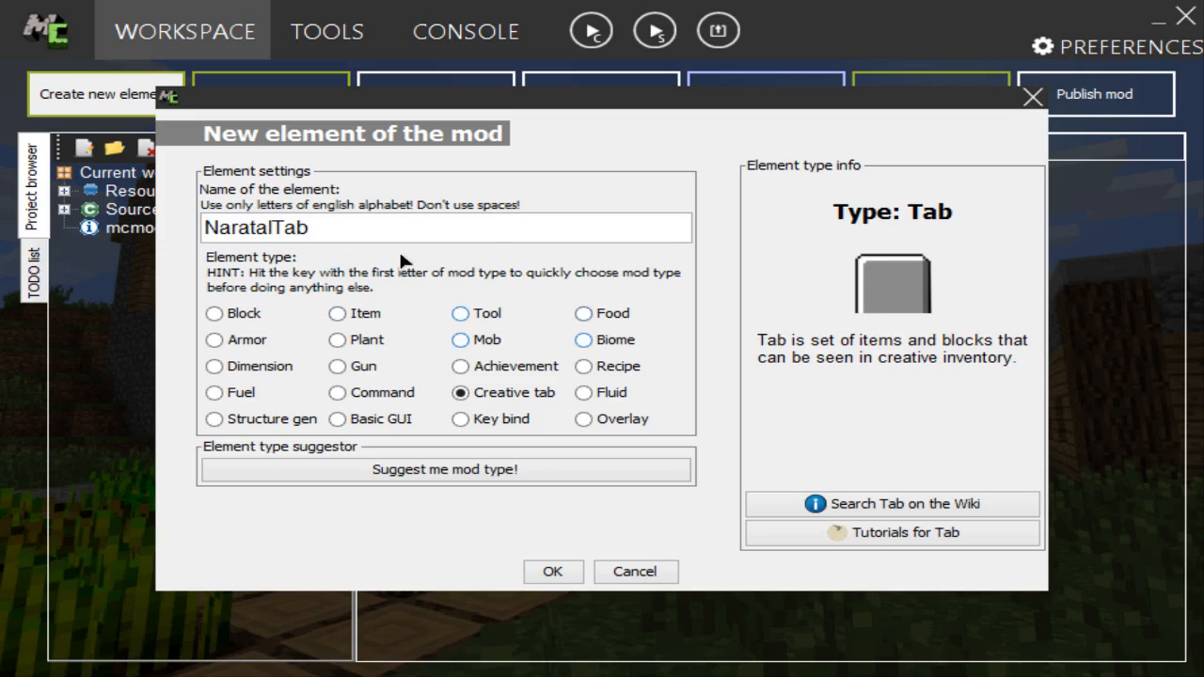
left_click(569, 576)
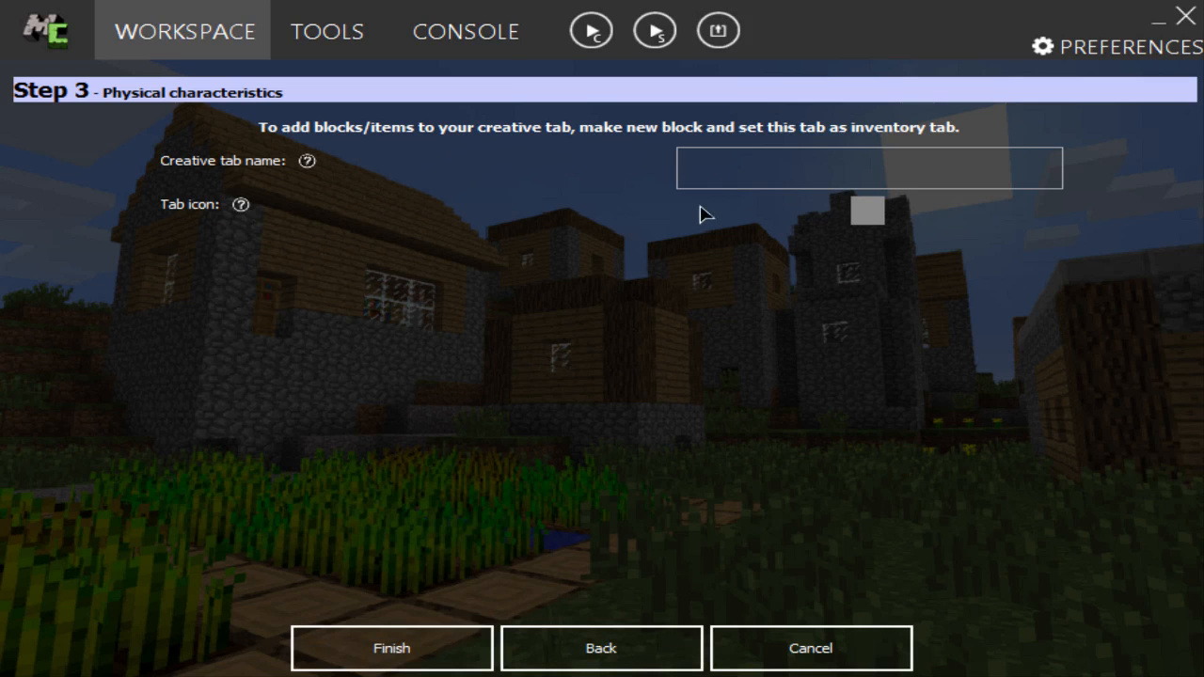
Step: Enter "Naratal Tab" as the creative tab name
left_click(743, 162)
type("Naratal Tab")
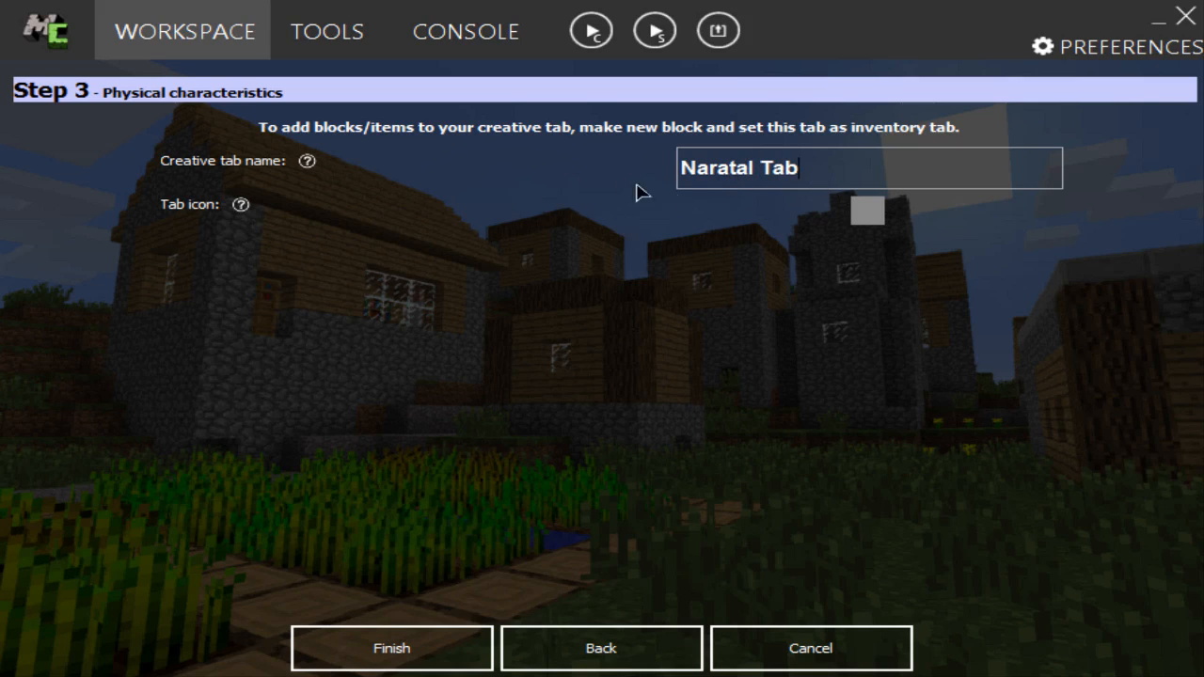
Step: Choose the red mushroom block as the tab icon and finish the creative tab element
left_click(879, 223)
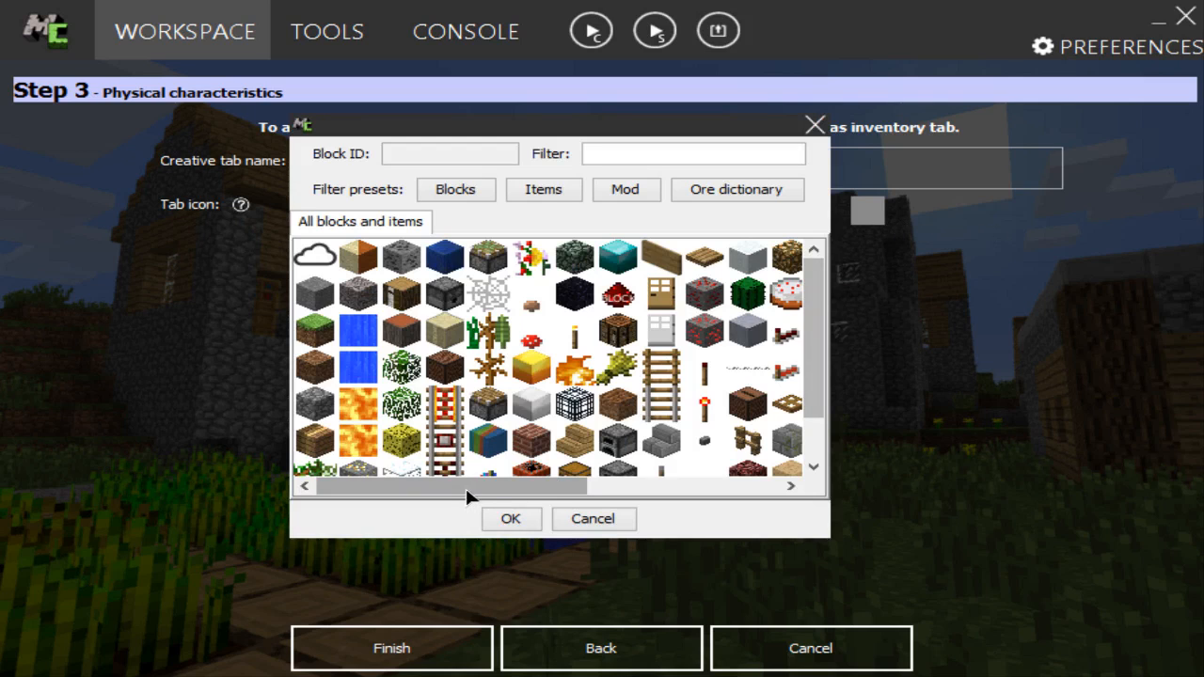
scroll(531, 418, "down", 1)
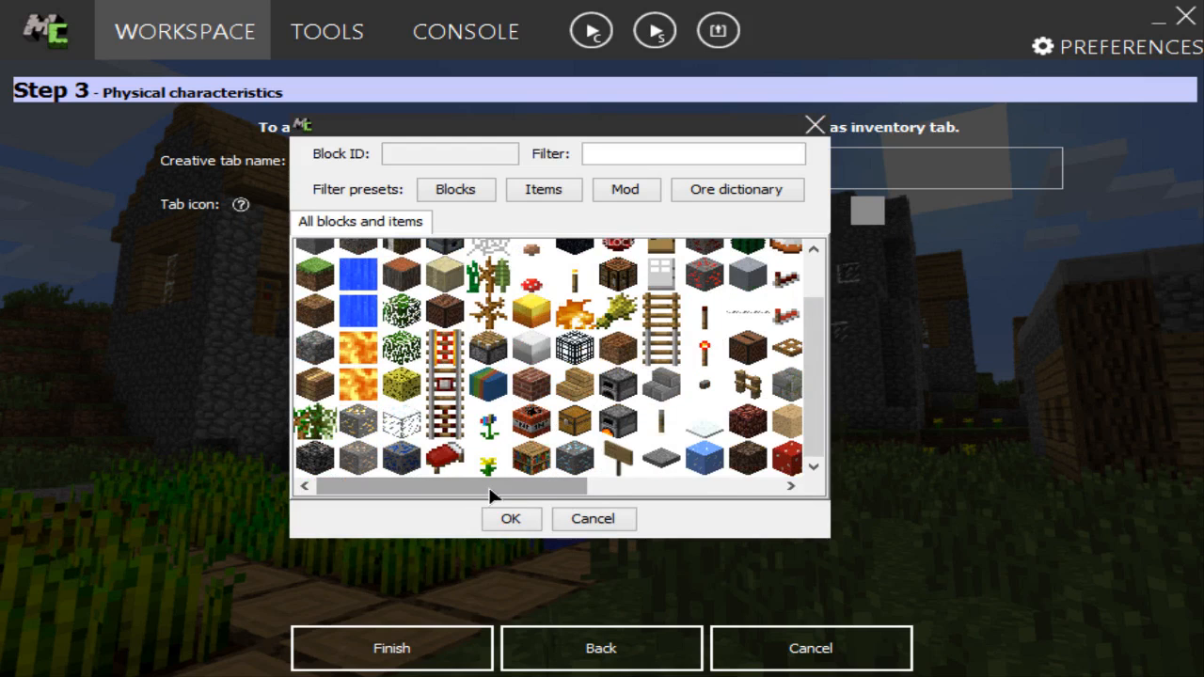
scroll(493, 435, "up", 1)
scroll(473, 489, "down", 1)
scroll(473, 489, "up", 1)
scroll(475, 491, "down", 1)
scroll(475, 491, "up", 1)
left_click_drag(476, 491, 567, 488)
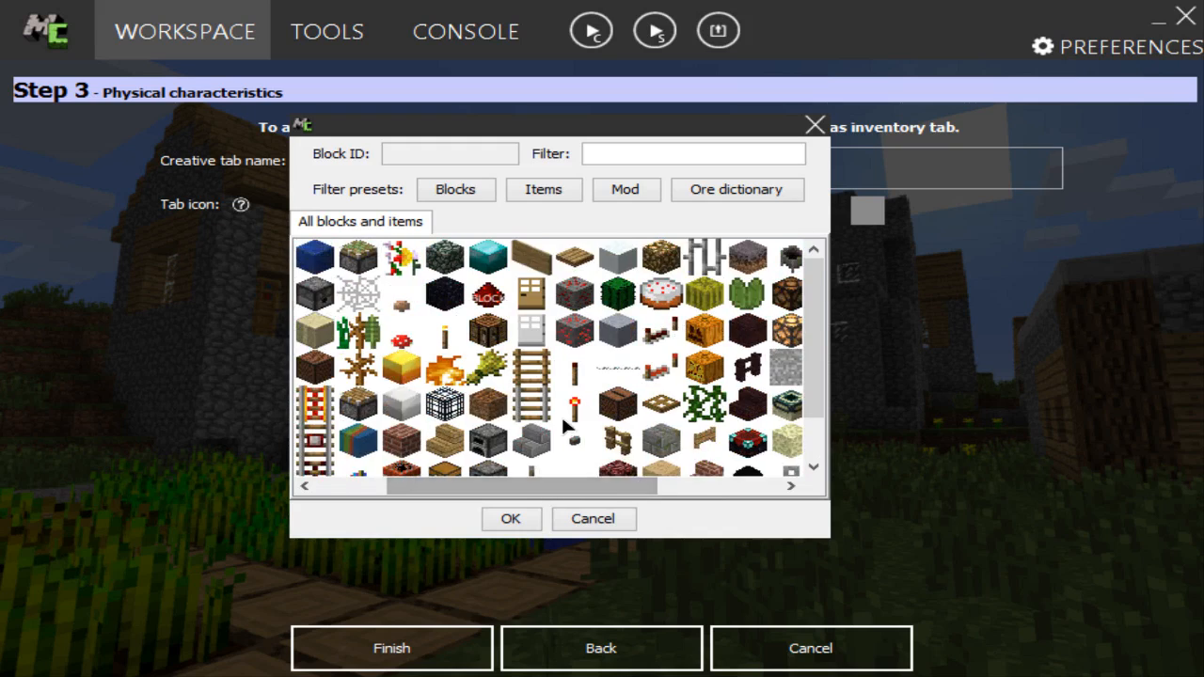
scroll(565, 423, "down", 1)
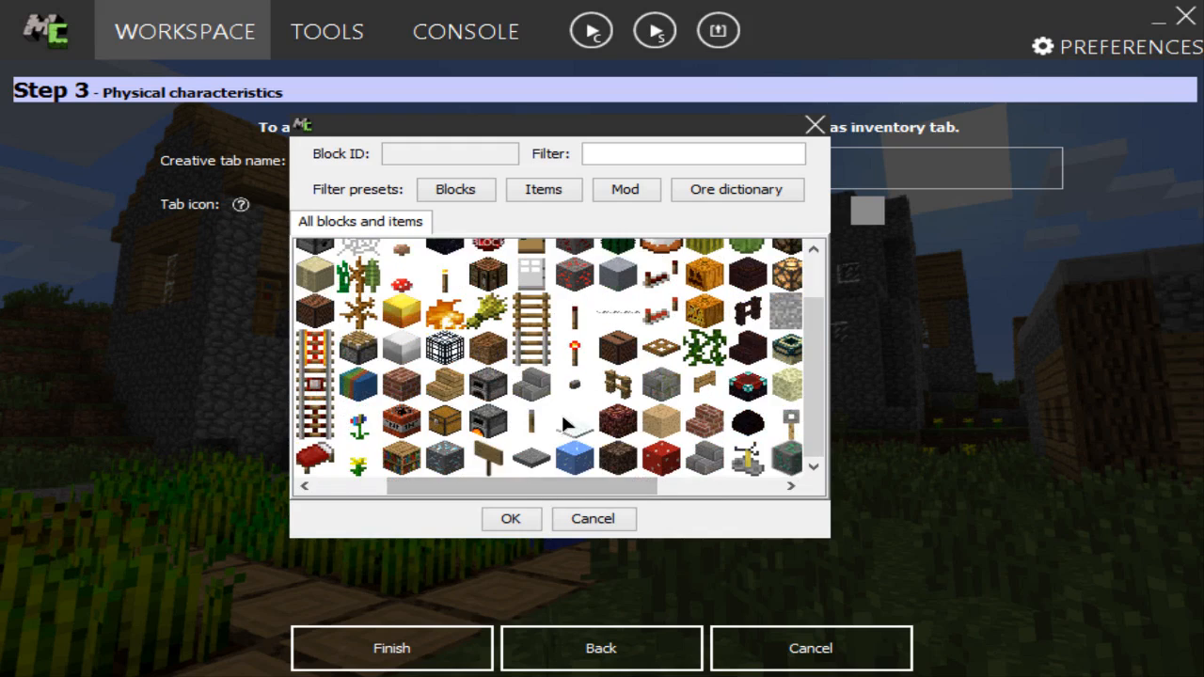
left_click(658, 460)
left_click(505, 520)
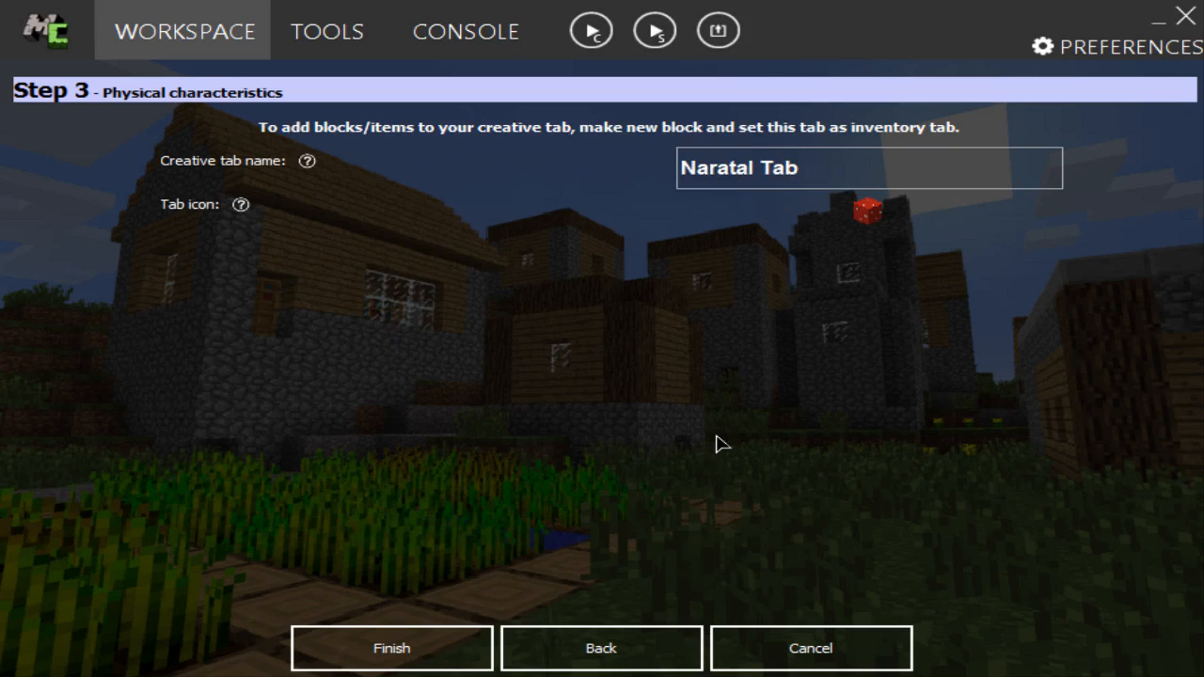
left_click(392, 648)
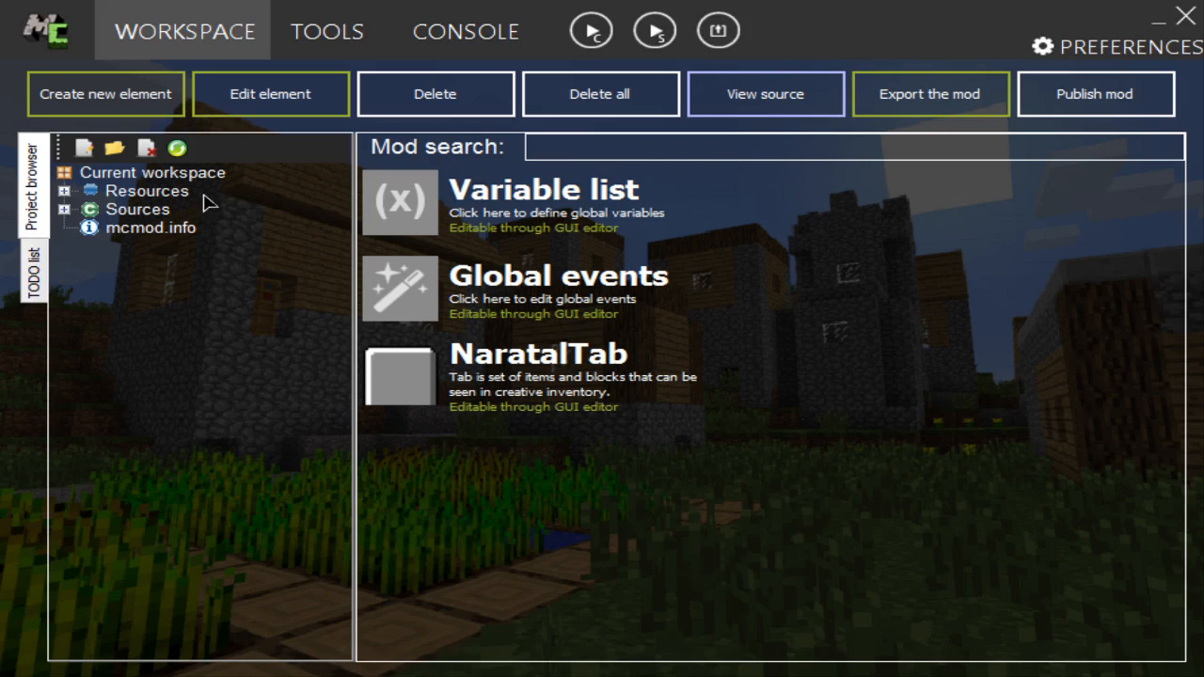
Step: Create a new Block element named CarbonOre and apply the dark-speckled grey ore texture to its faces
left_click(146, 111)
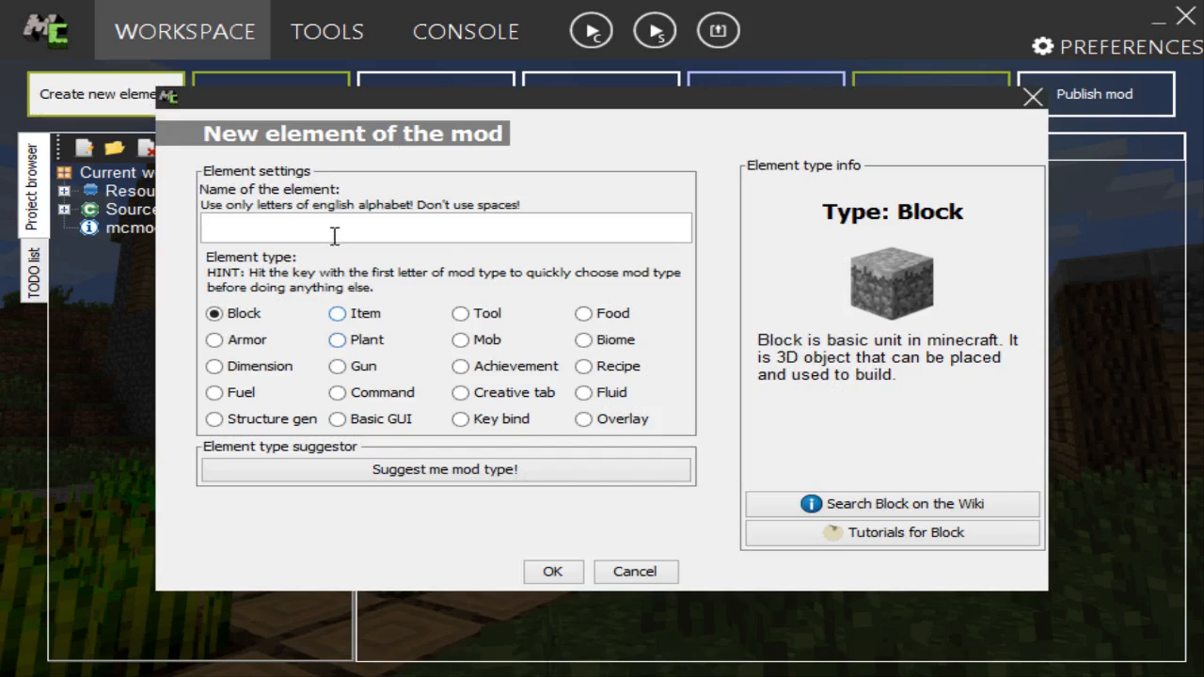
type("CarbonOre")
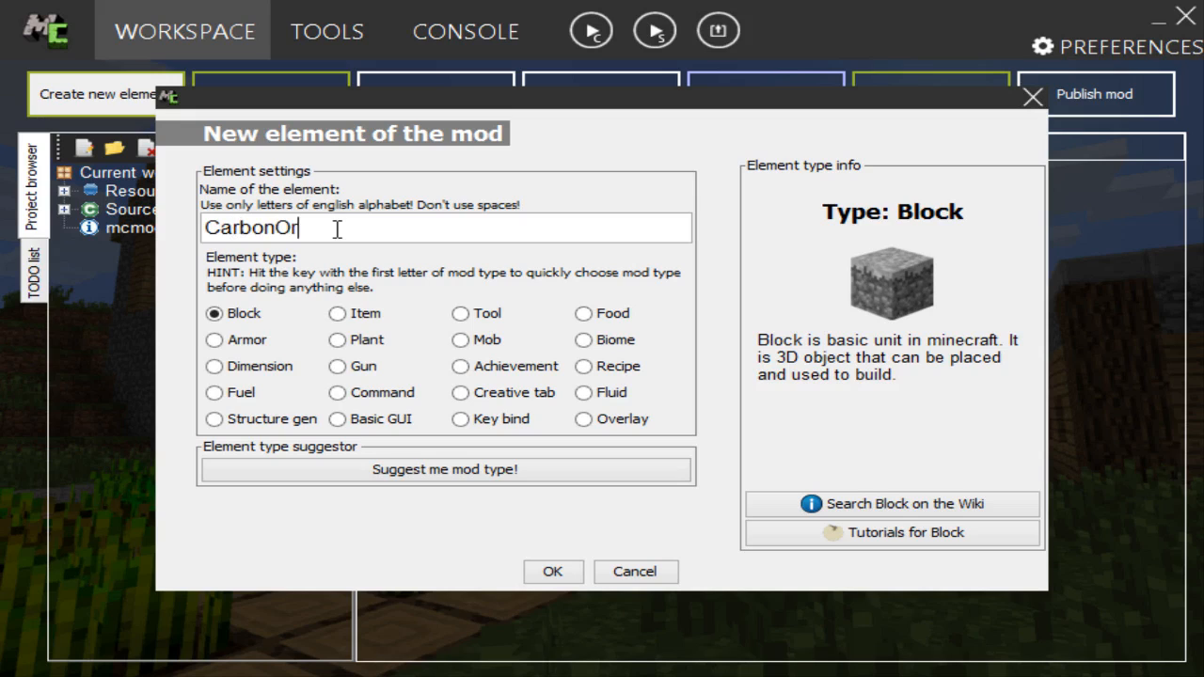
left_click(562, 572)
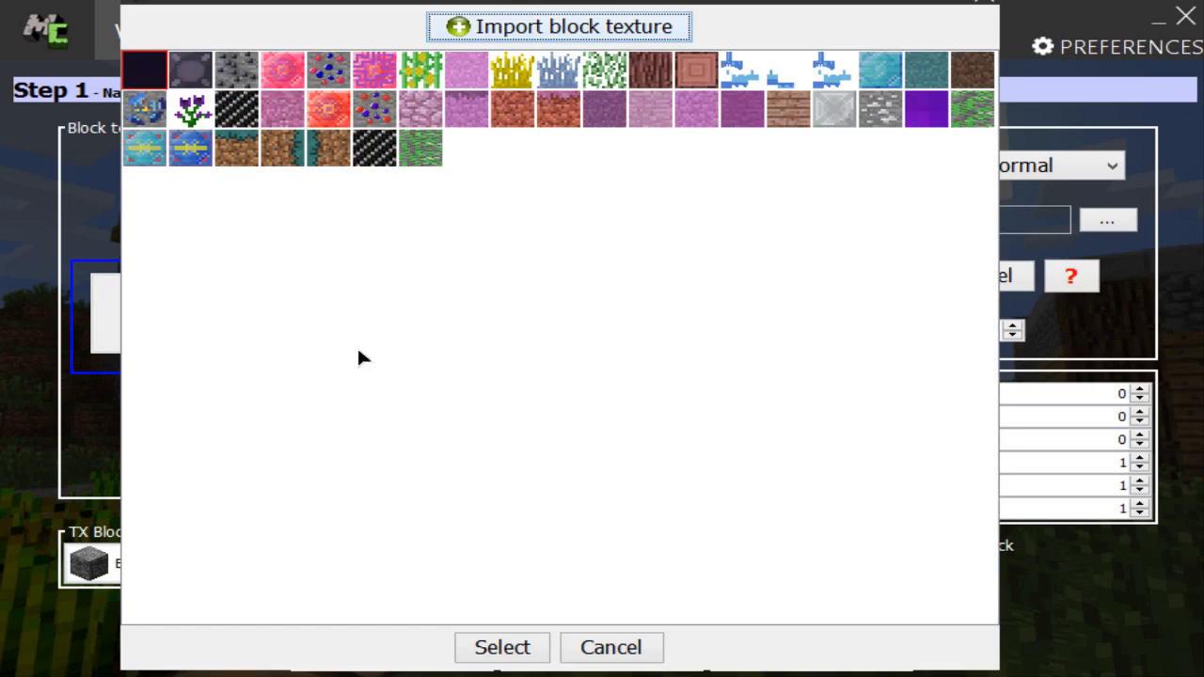
double_click(243, 68)
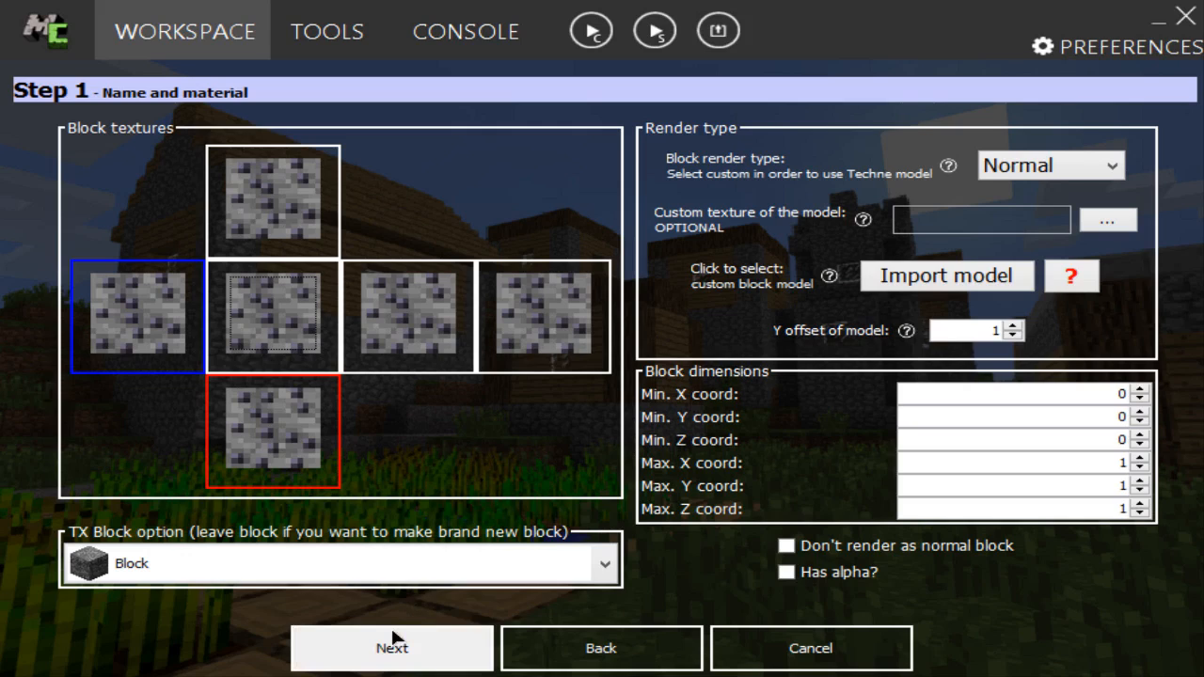
Step: Examine the block types offered by the TX Block option, keeping Block selected
left_click(506, 575)
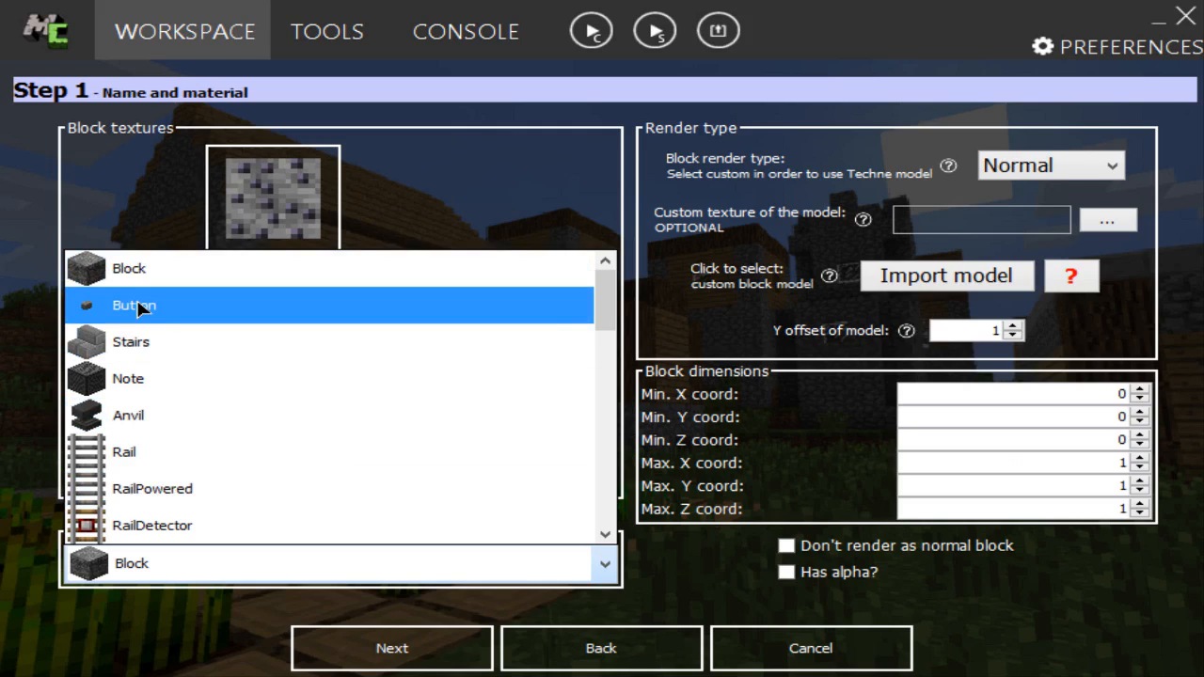
scroll(140, 312, "down", 2)
scroll(139, 312, "up", 2)
scroll(140, 313, "down", 4)
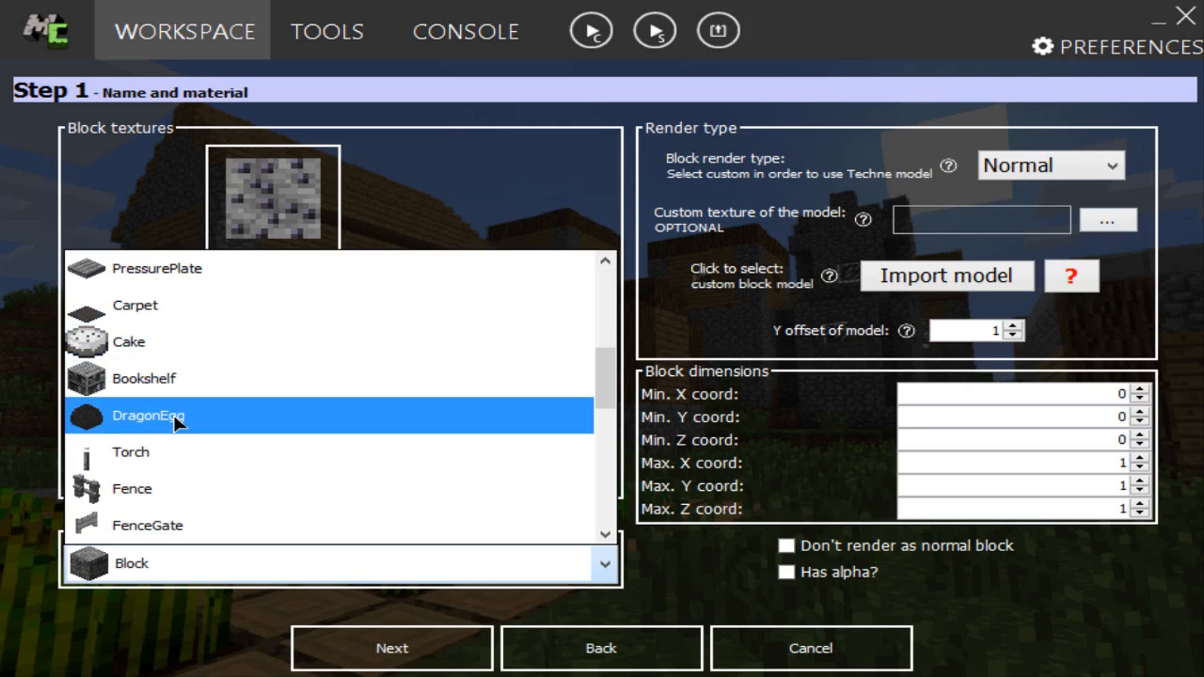
scroll(173, 419, "down", 2)
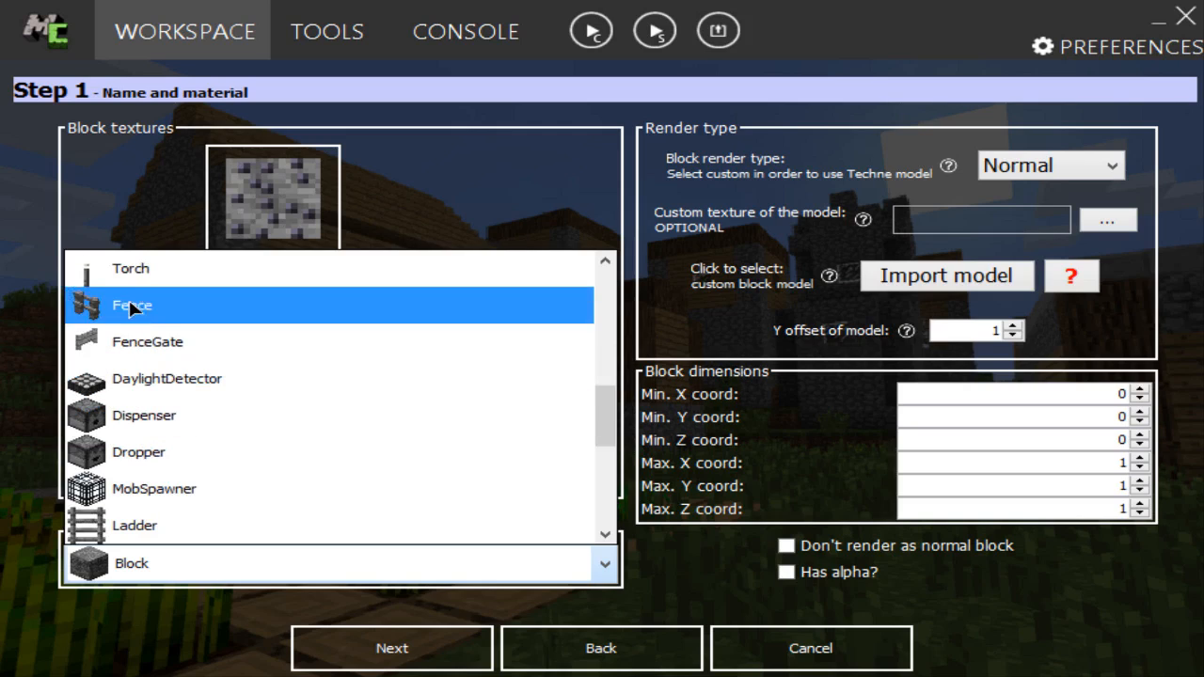
scroll(132, 292, "down", 3)
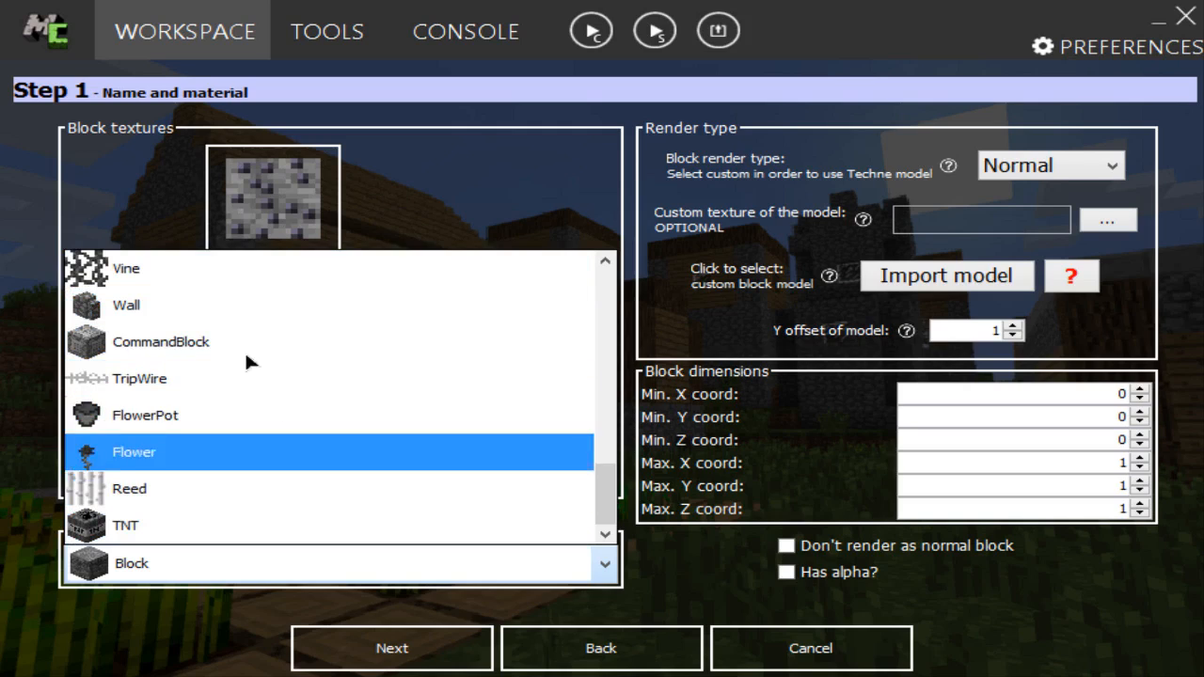
left_click(487, 575)
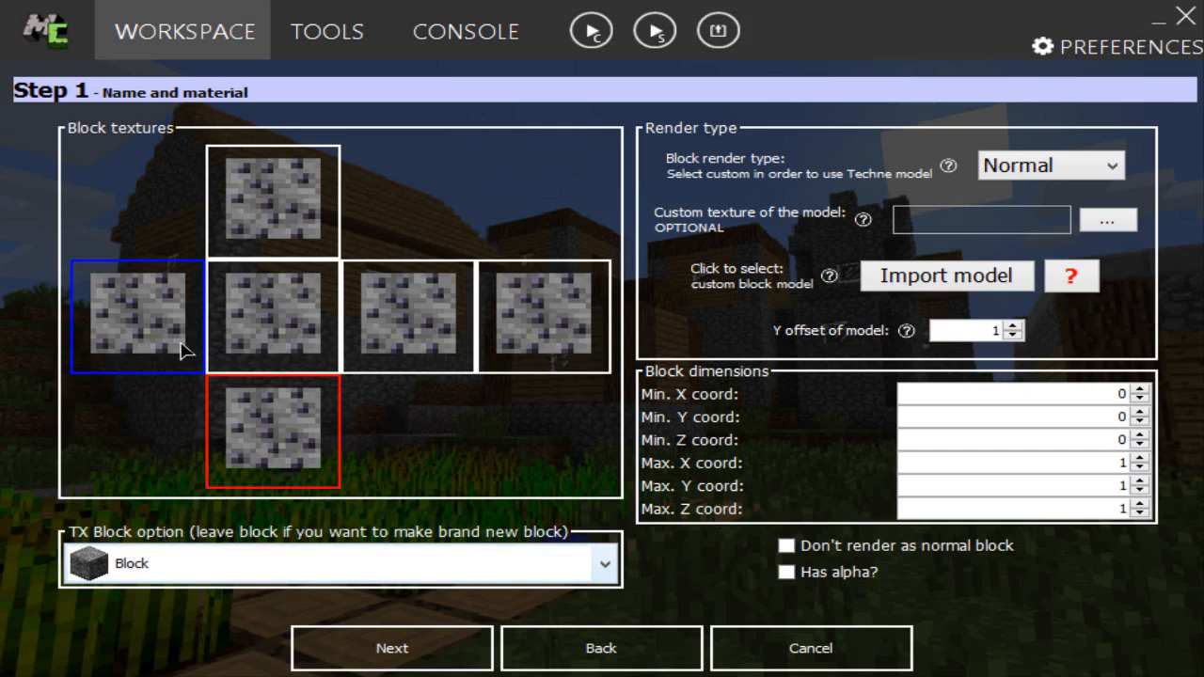
left_click(452, 658)
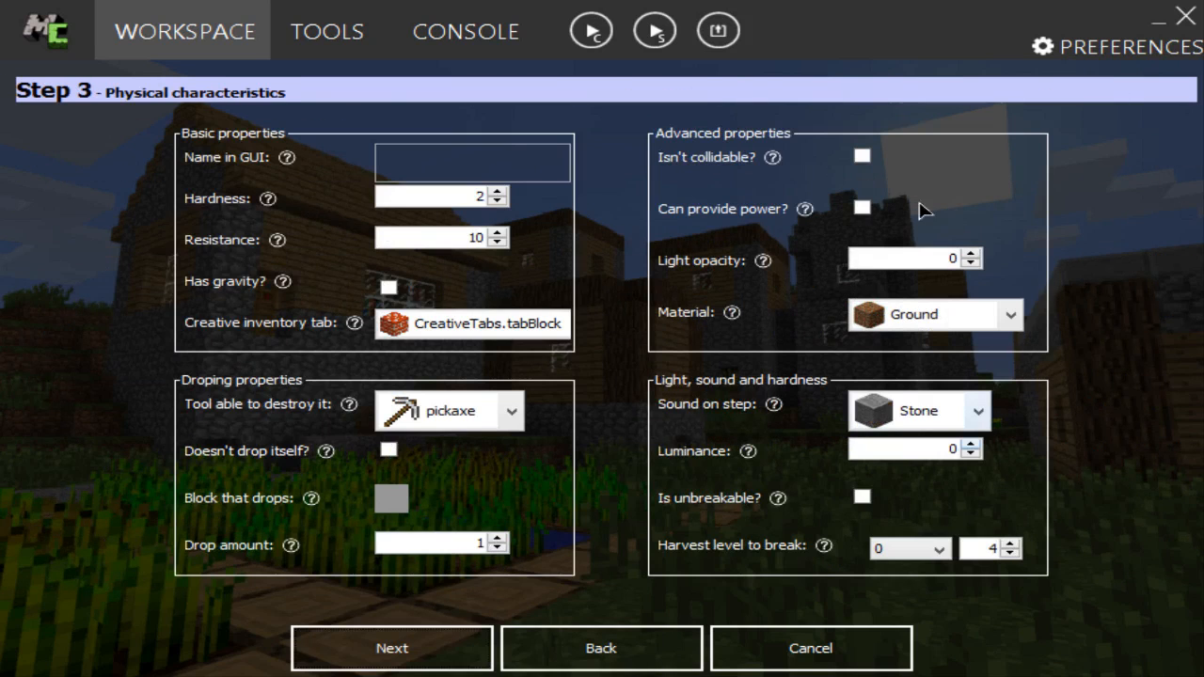
left_click(632, 644)
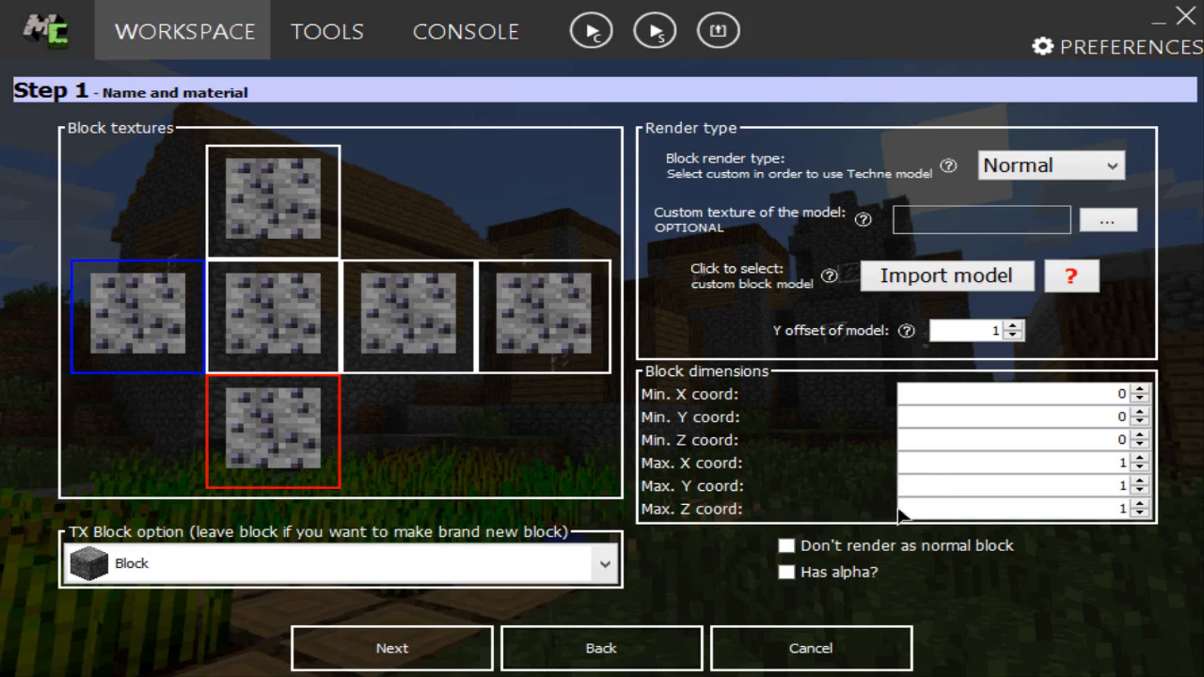
left_click(570, 564)
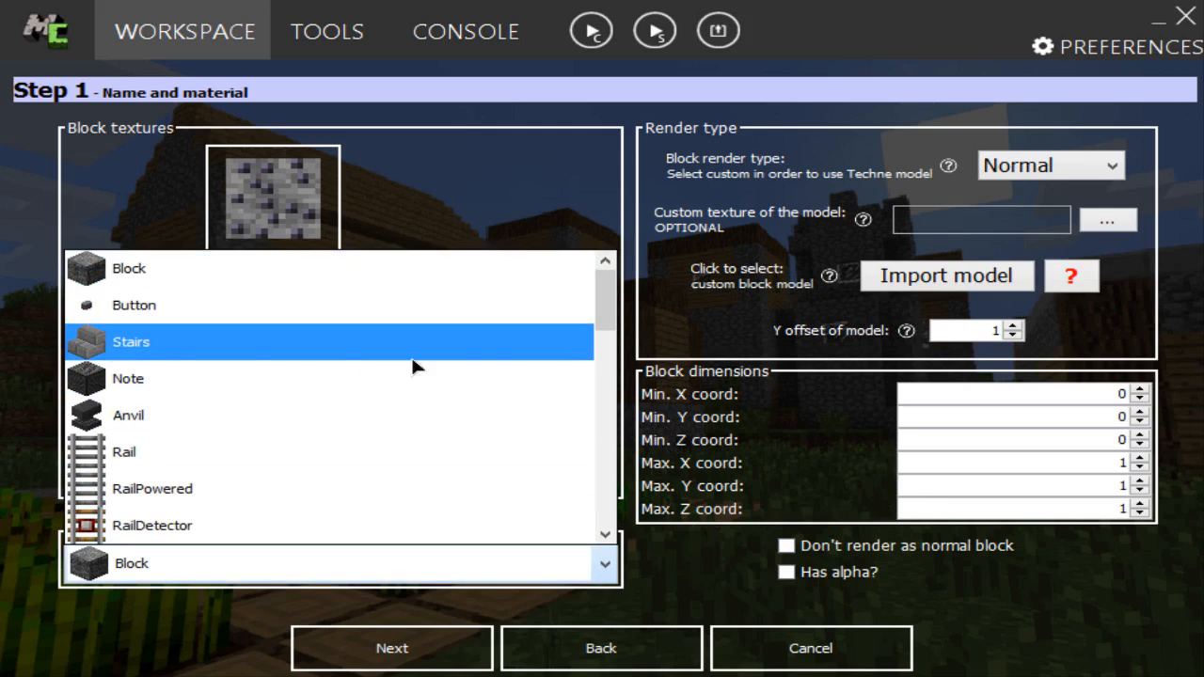
left_click(602, 607)
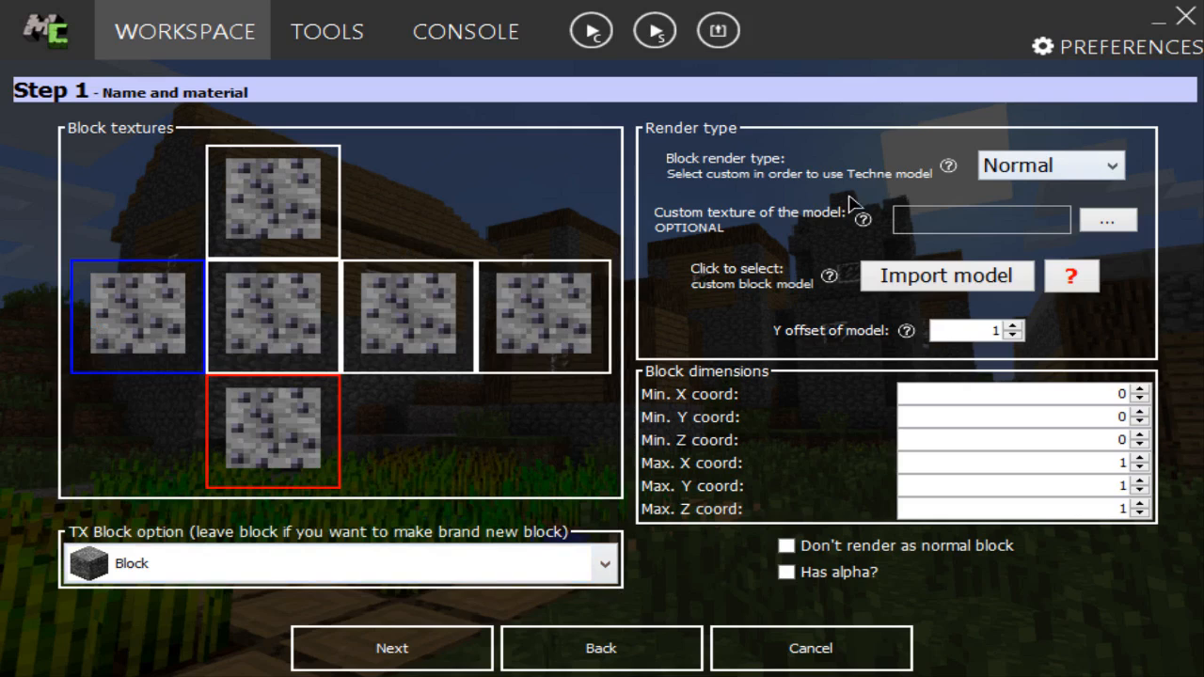
Step: In the block's physical characteristics, set the GUI name to Carbon Ore, hardness to 25 and resistance to 20
left_click(452, 651)
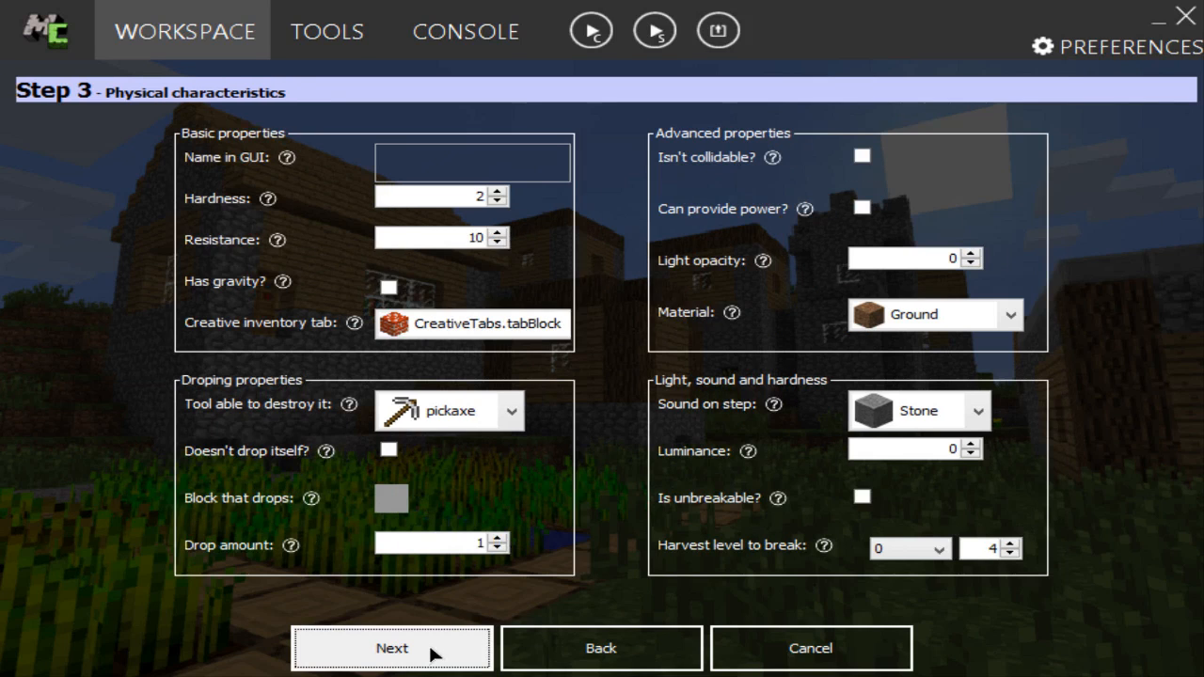
left_click(467, 148)
type("Carbon")
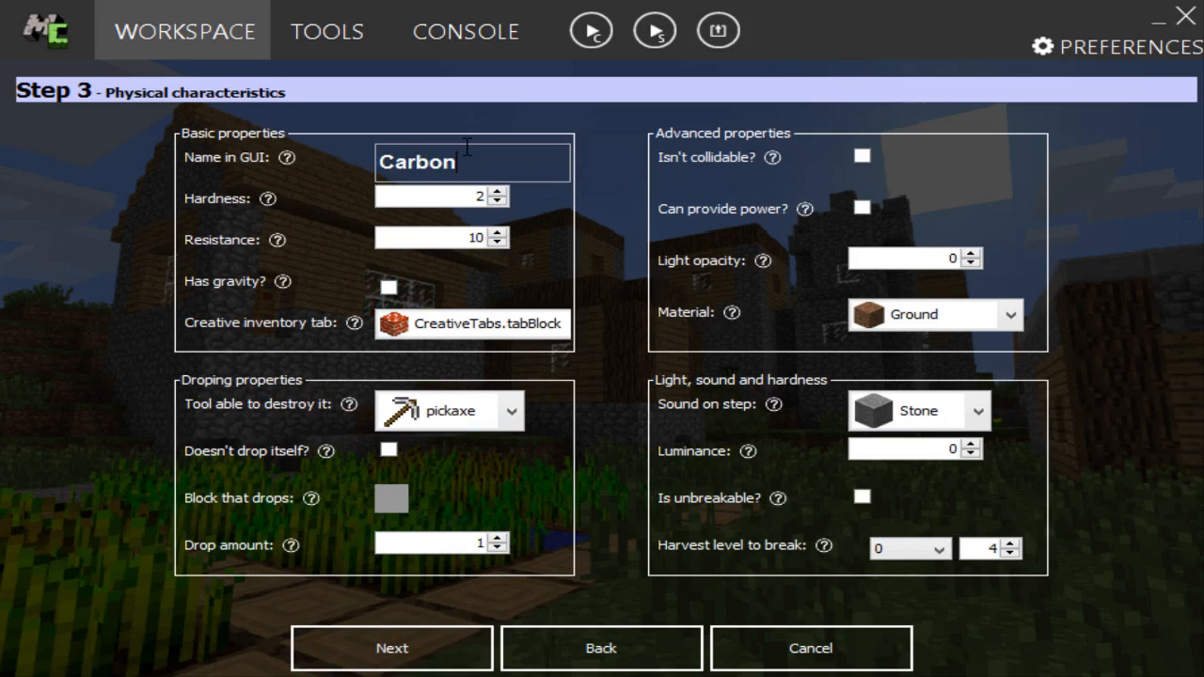
left_click_drag(457, 196, 488, 196)
type("25")
left_click_drag(461, 237, 487, 237)
type("20")
Step: Assign the block to the custom mcreator_naratalTab creative inventory tab
left_click(442, 324)
scroll(442, 424, "down", 1)
left_click(464, 539)
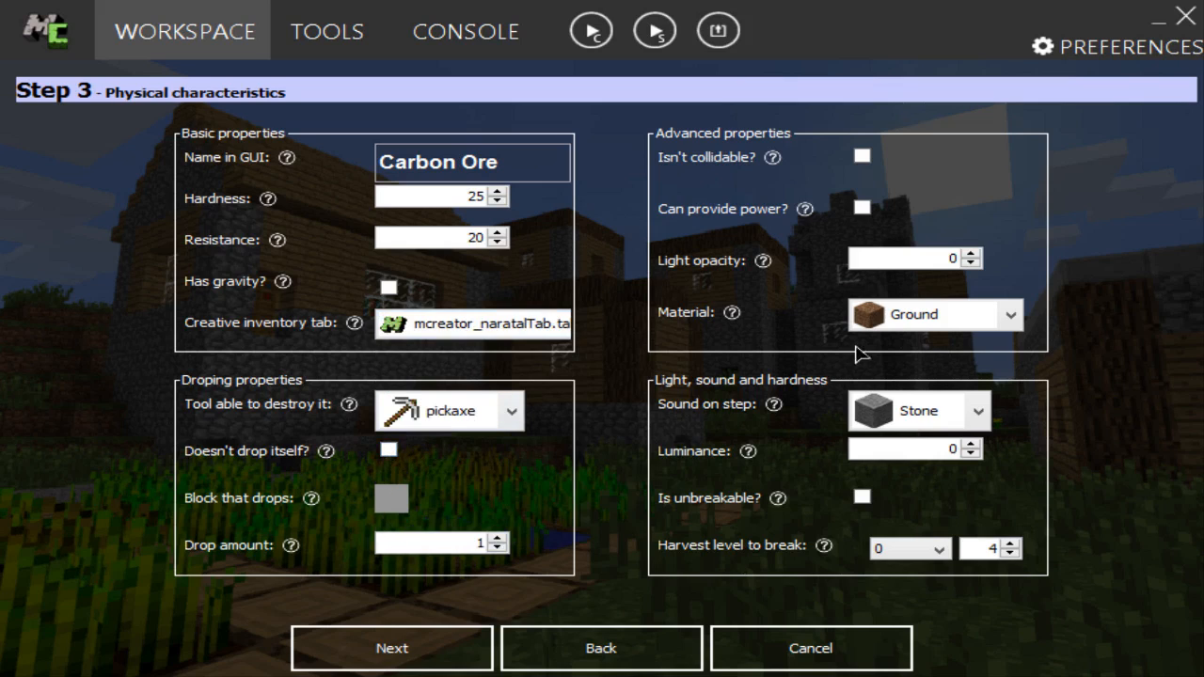
Step: Set the block's material to Iron and its step sound to Metal
left_click(880, 329)
left_click(887, 490)
left_click(926, 410)
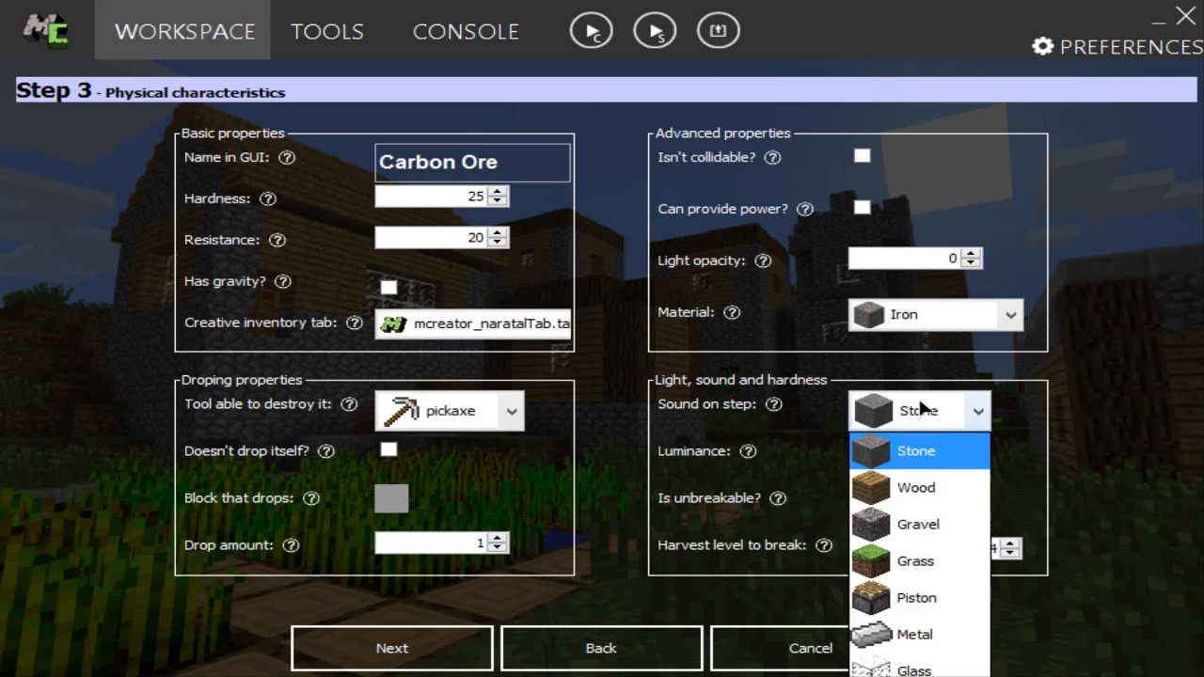
left_click(914, 634)
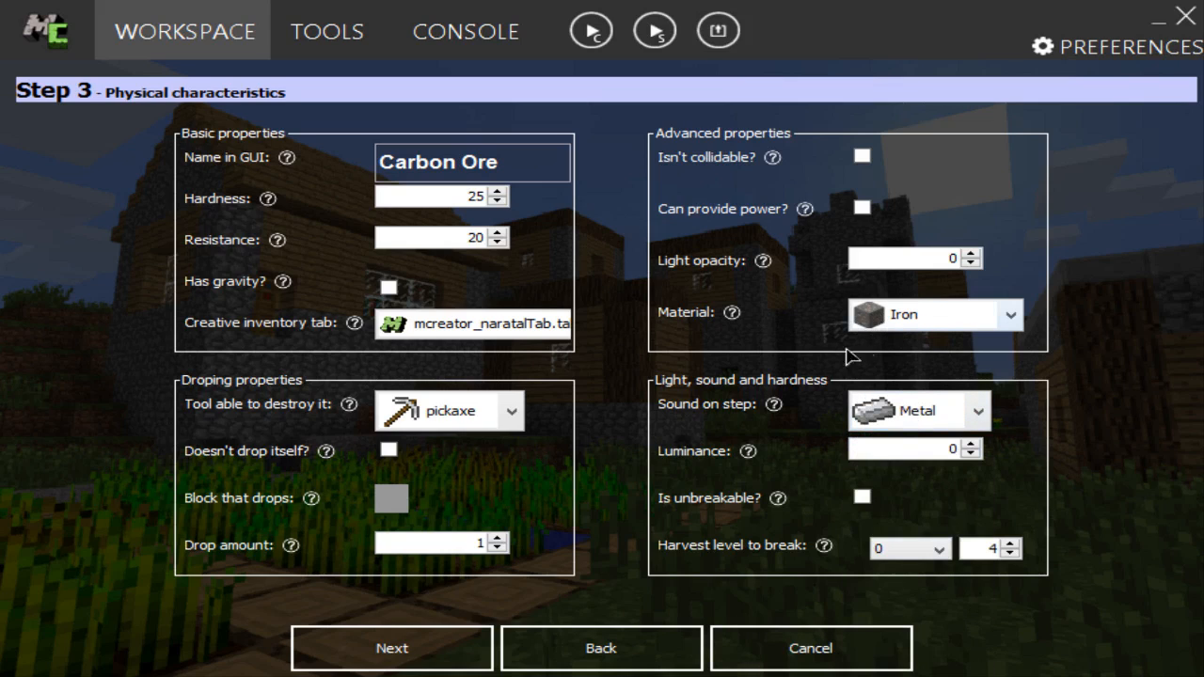
Step: Set the block's harvest level to break to Custom 3 and check the help for that setting
left_click(933, 548)
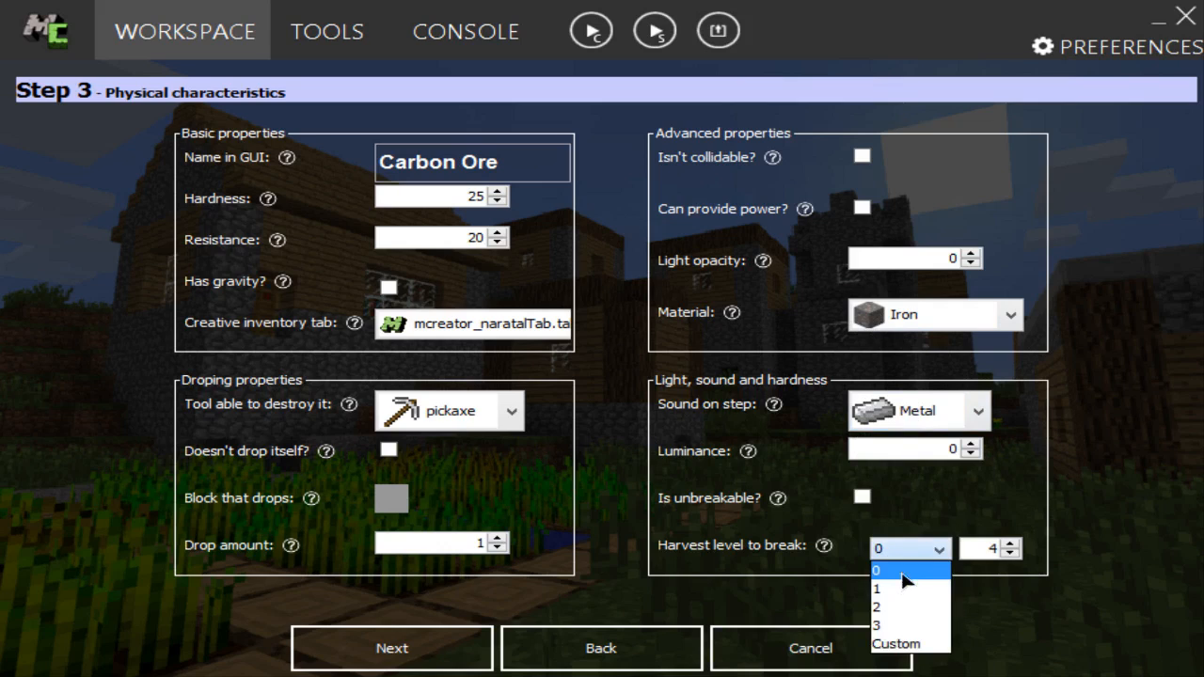
left_click(898, 644)
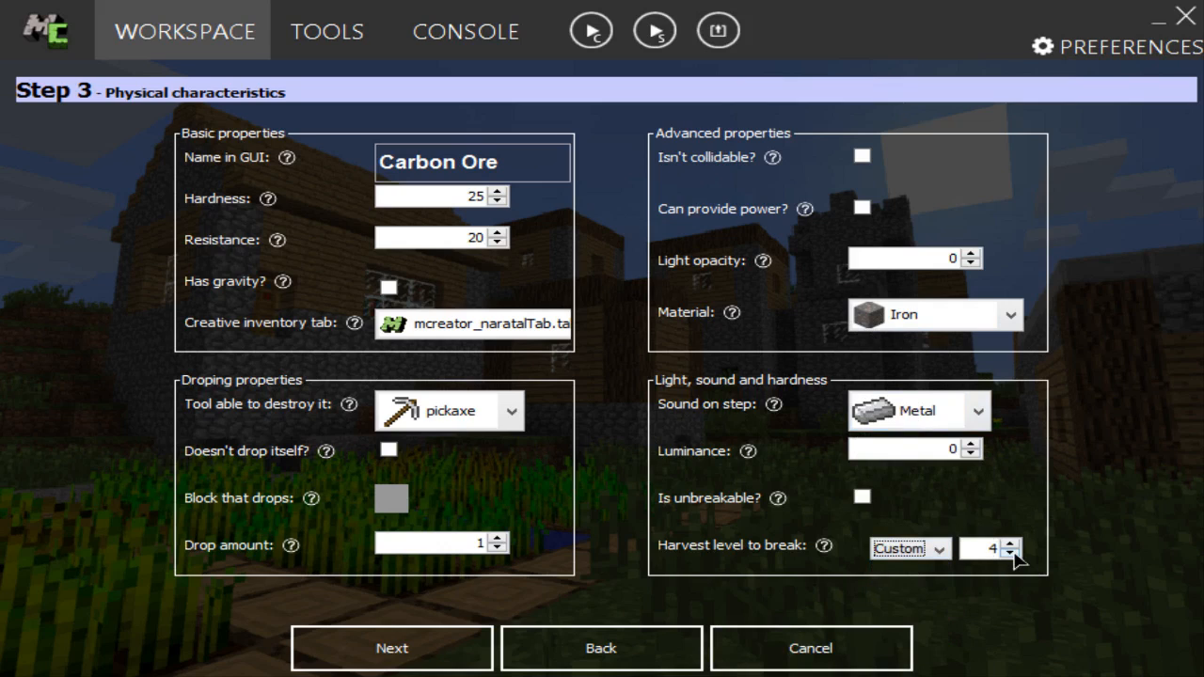
left_click(1011, 553)
left_click(823, 546)
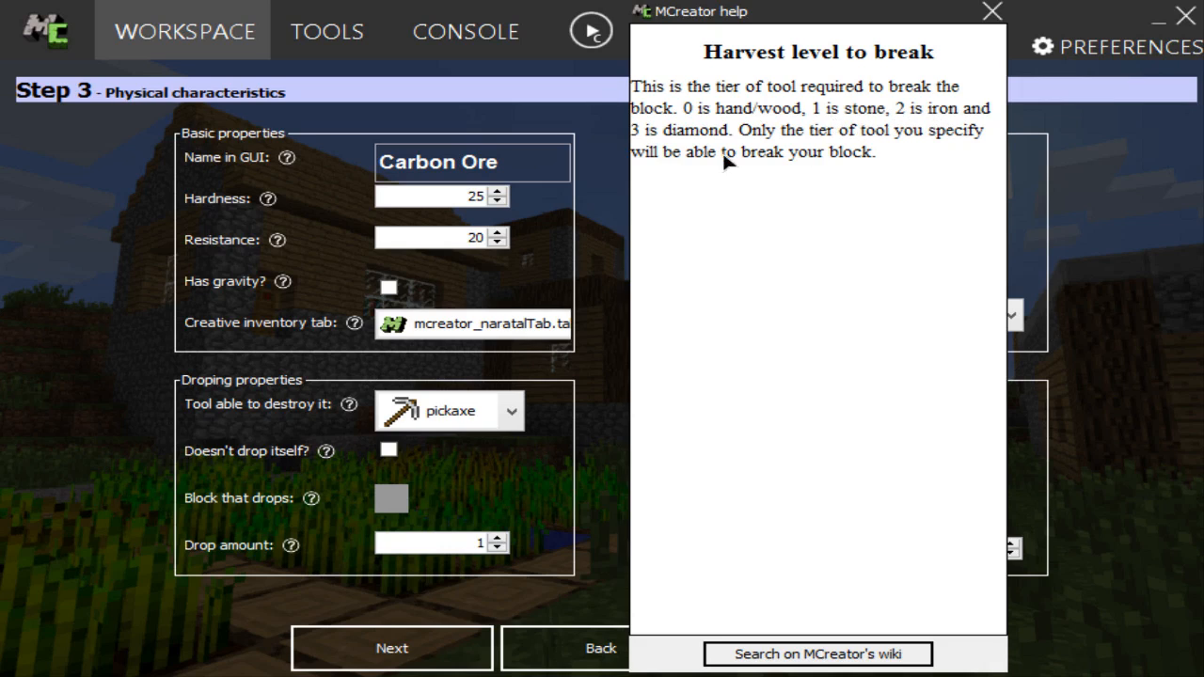
left_click(992, 13)
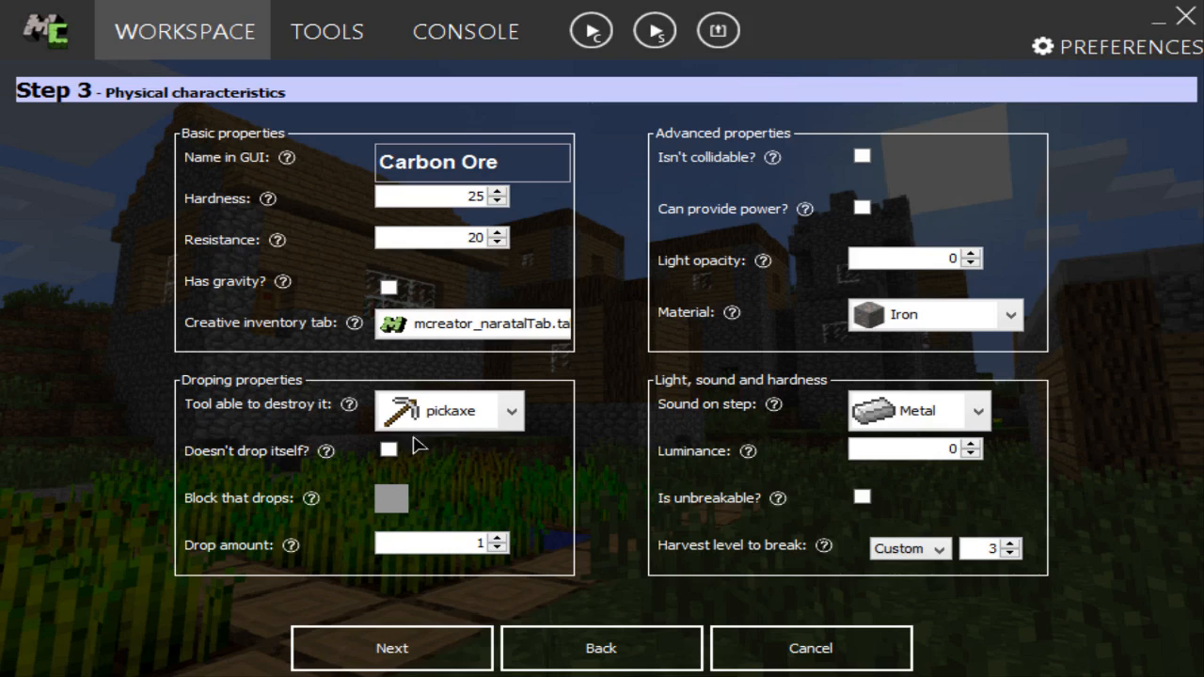
left_click(450, 648)
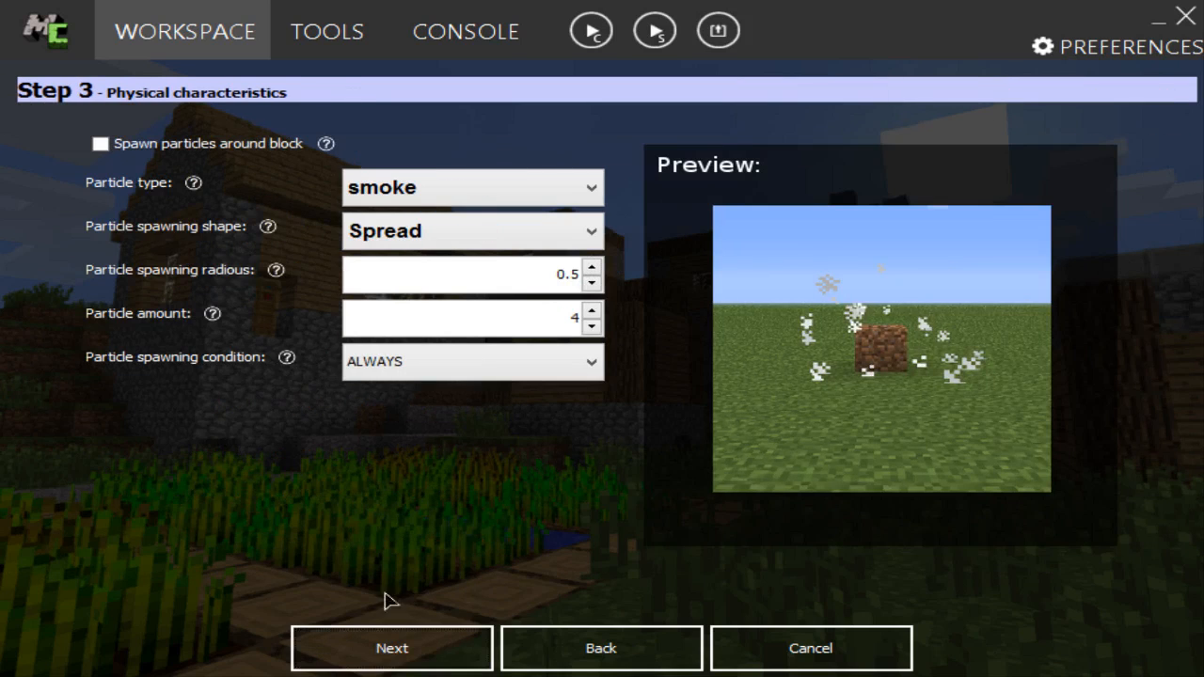
Step: Examine the particle types with spawning around the block temporarily enabled, leaving smoke selected and spawning switched off
left_click(150, 144)
left_click(444, 181)
scroll(468, 319, "down", 3)
scroll(468, 320, "up", 3)
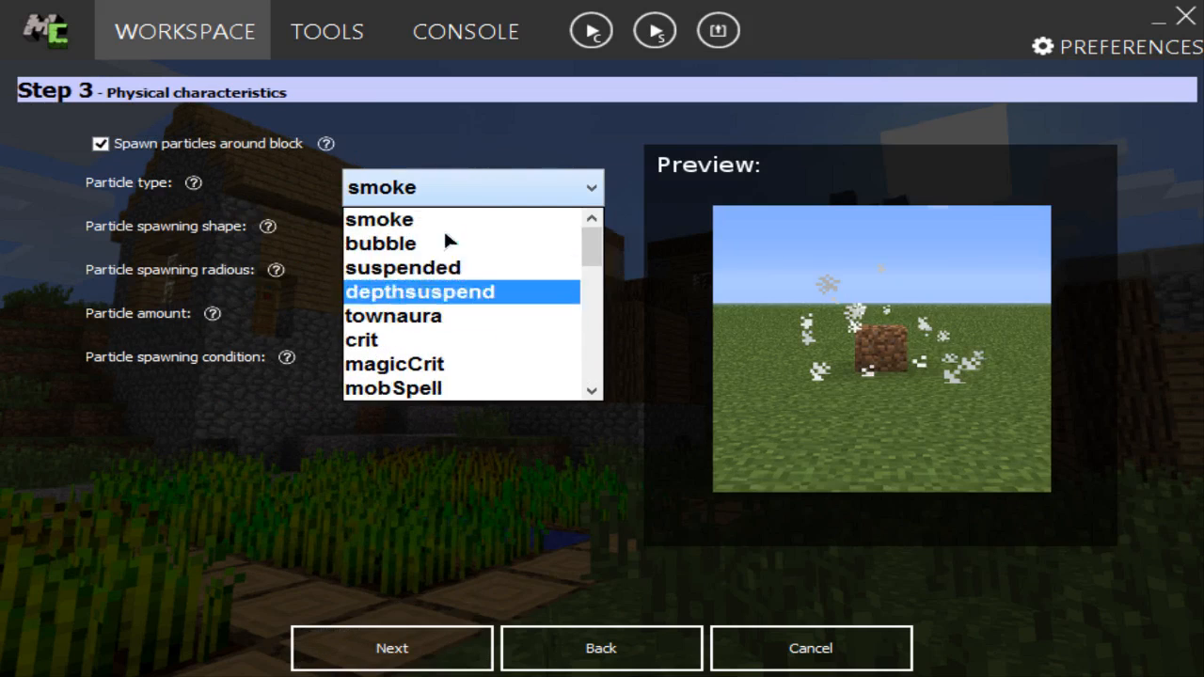
left_click(440, 219)
left_click(178, 149)
Step: Proceed to the block's events and examine the available event triggers without adding any
left_click(416, 659)
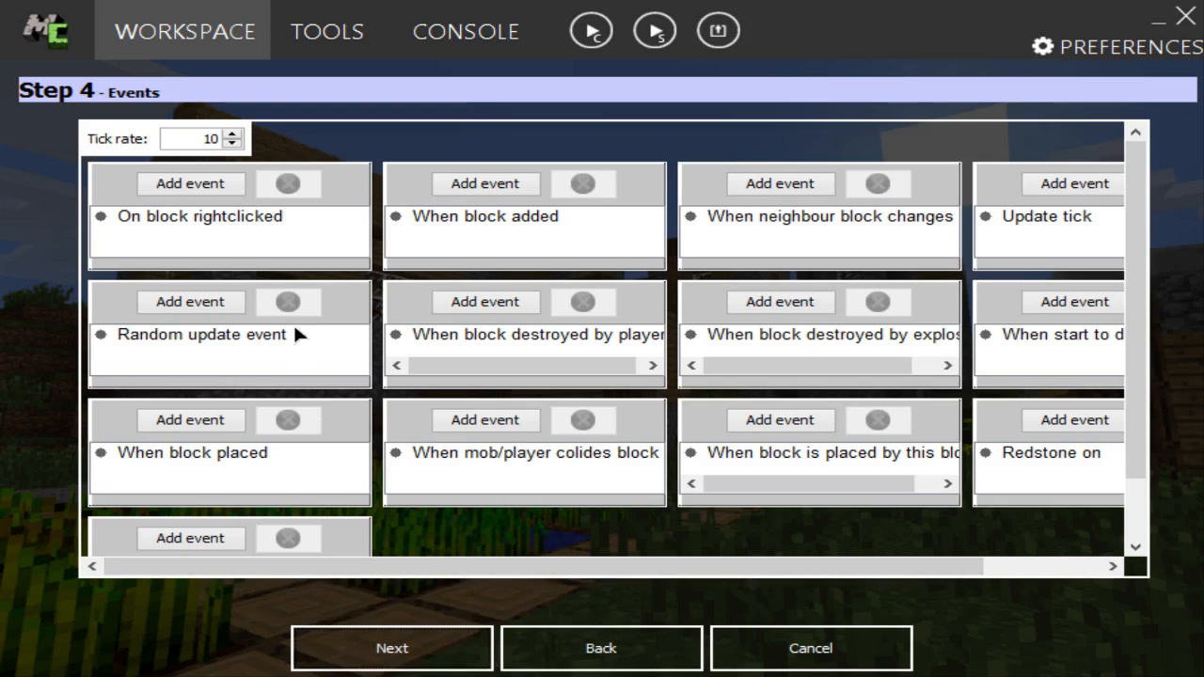
scroll(330, 292, "down", 1)
scroll(331, 295, "down", 1)
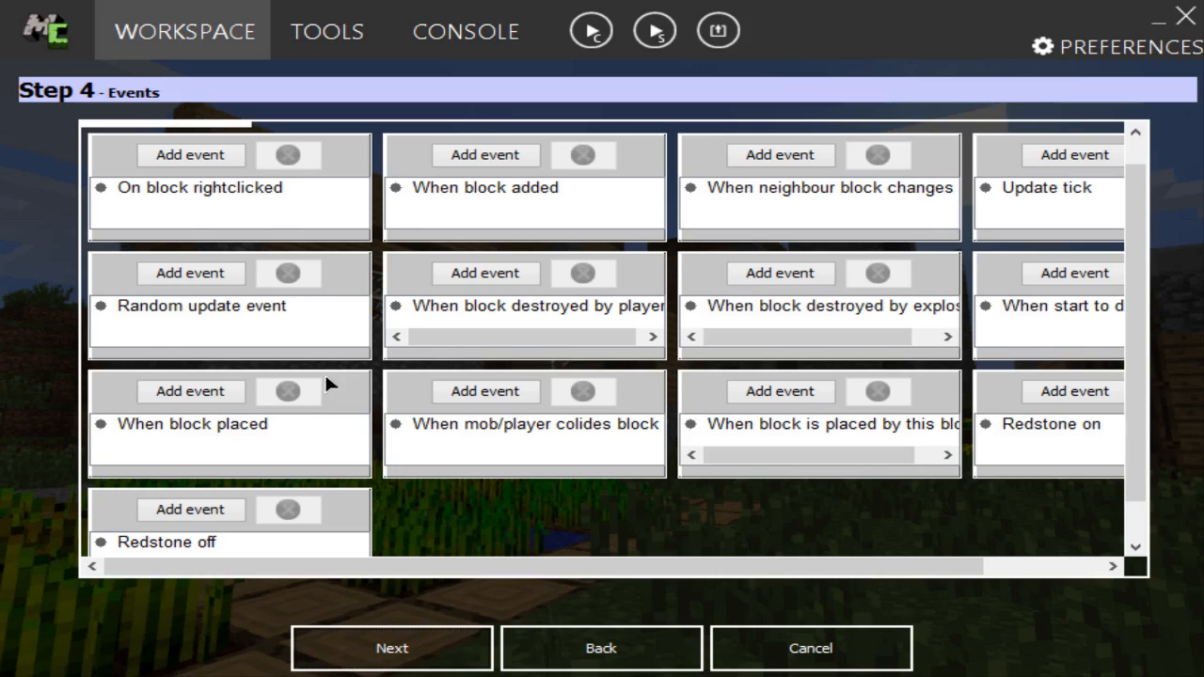
mouse_move(430, 344)
left_mouse_down()
mouse_move(518, 344)
mouse_move(434, 347)
left_mouse_up()
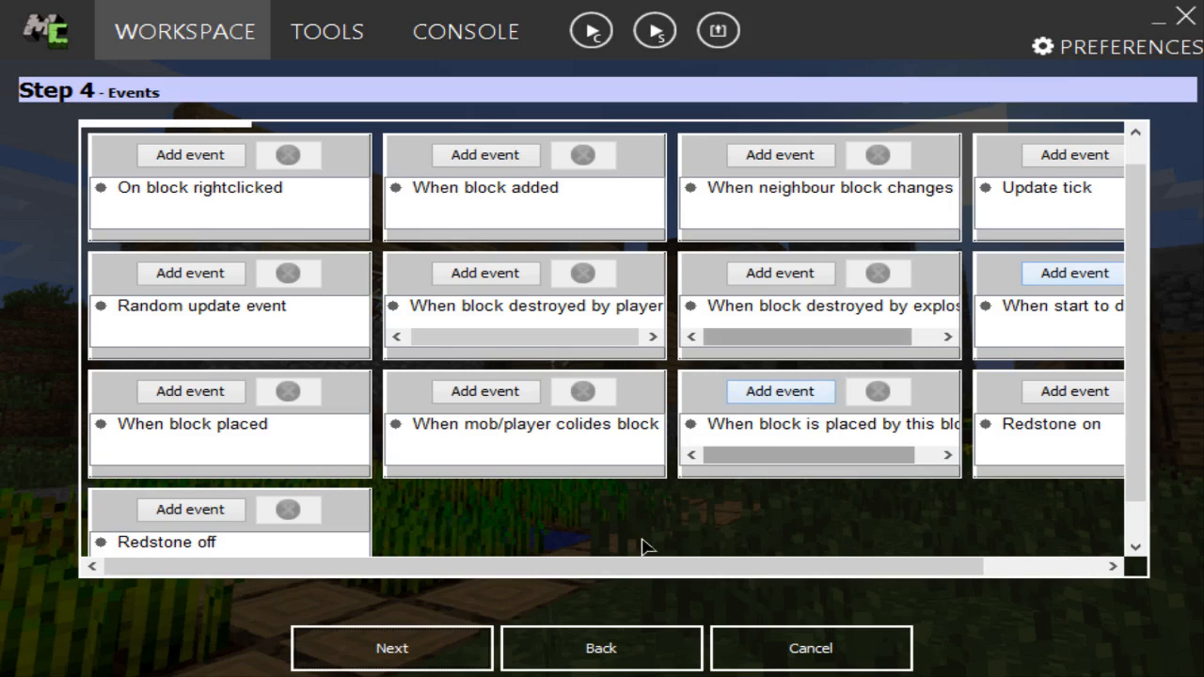
left_click_drag(511, 567, 760, 575)
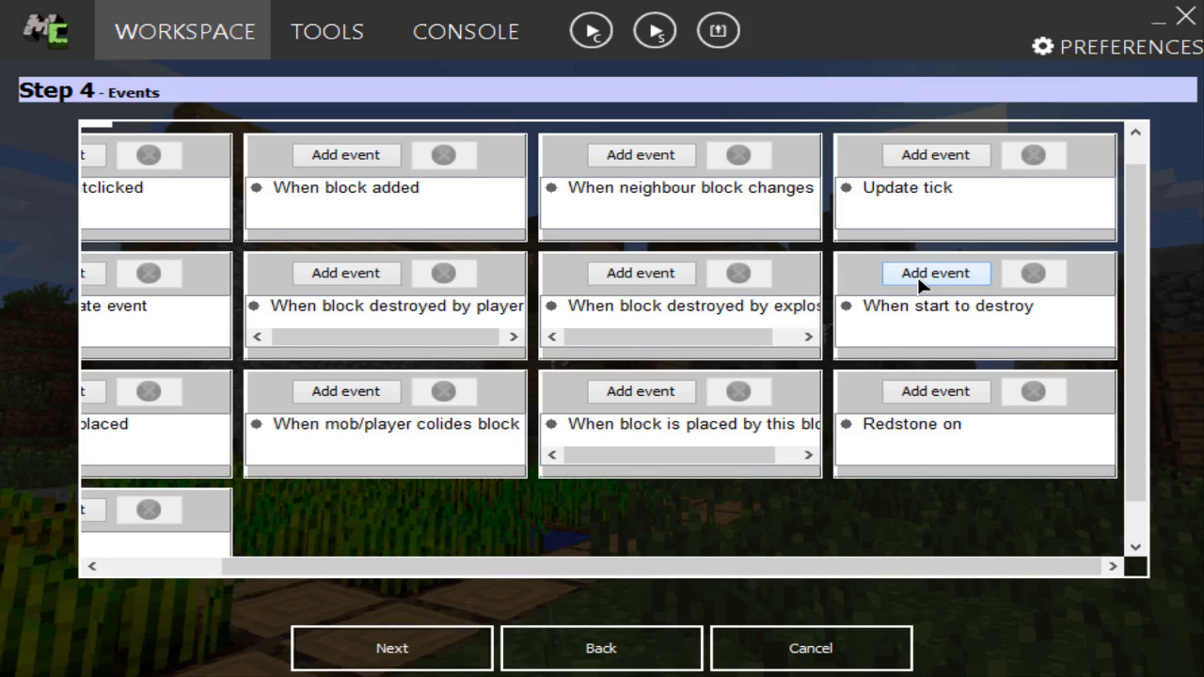
left_click_drag(752, 338, 776, 342)
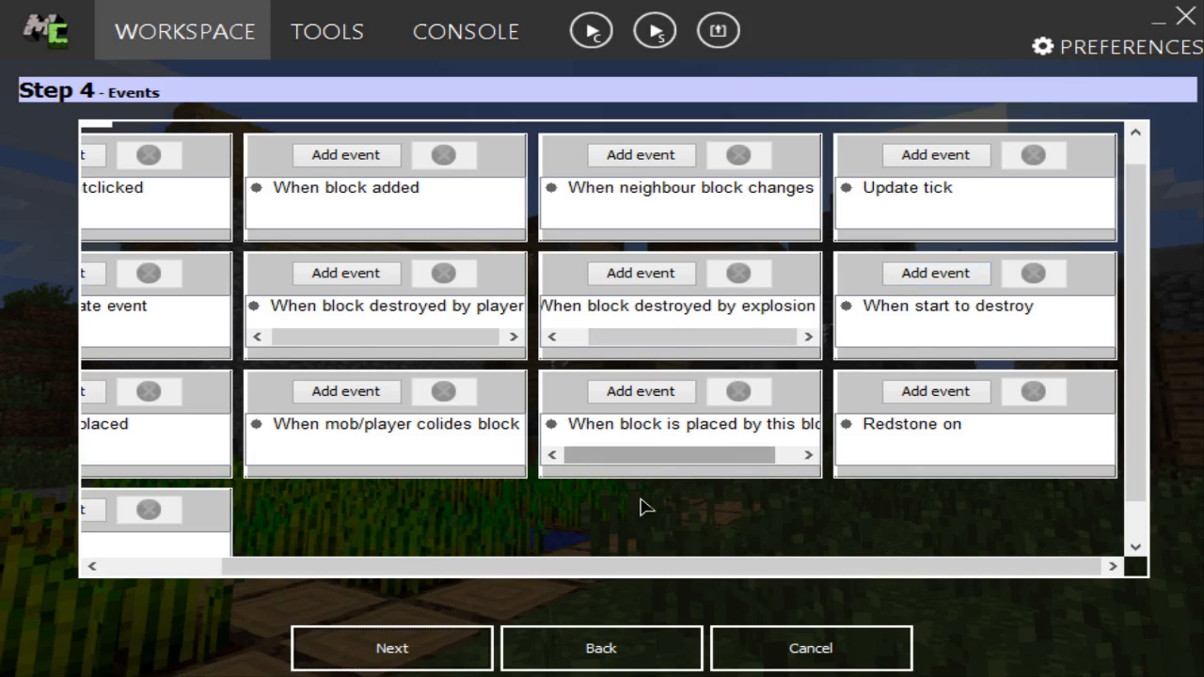
Step: In the block's world generation settings, enable Generate in world, with a low frequency on chunks and a slightly below-middle frequency on specific chunk
left_click(443, 650)
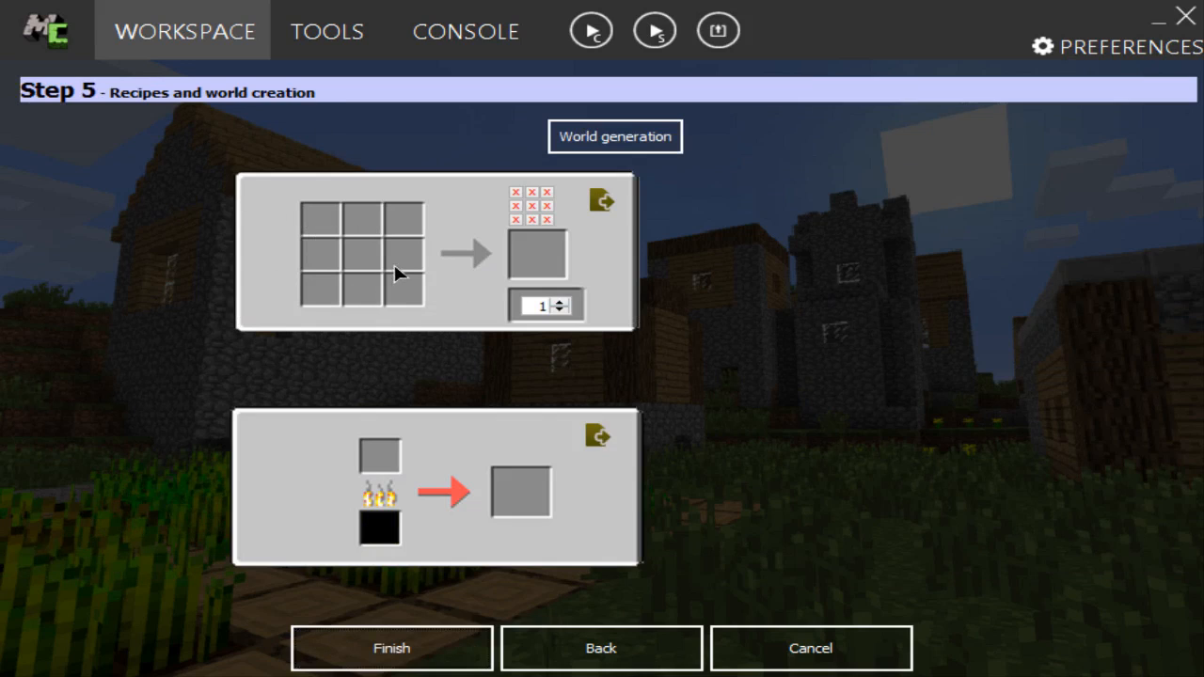
left_click(607, 153)
left_click_drag(818, 247, 769, 243)
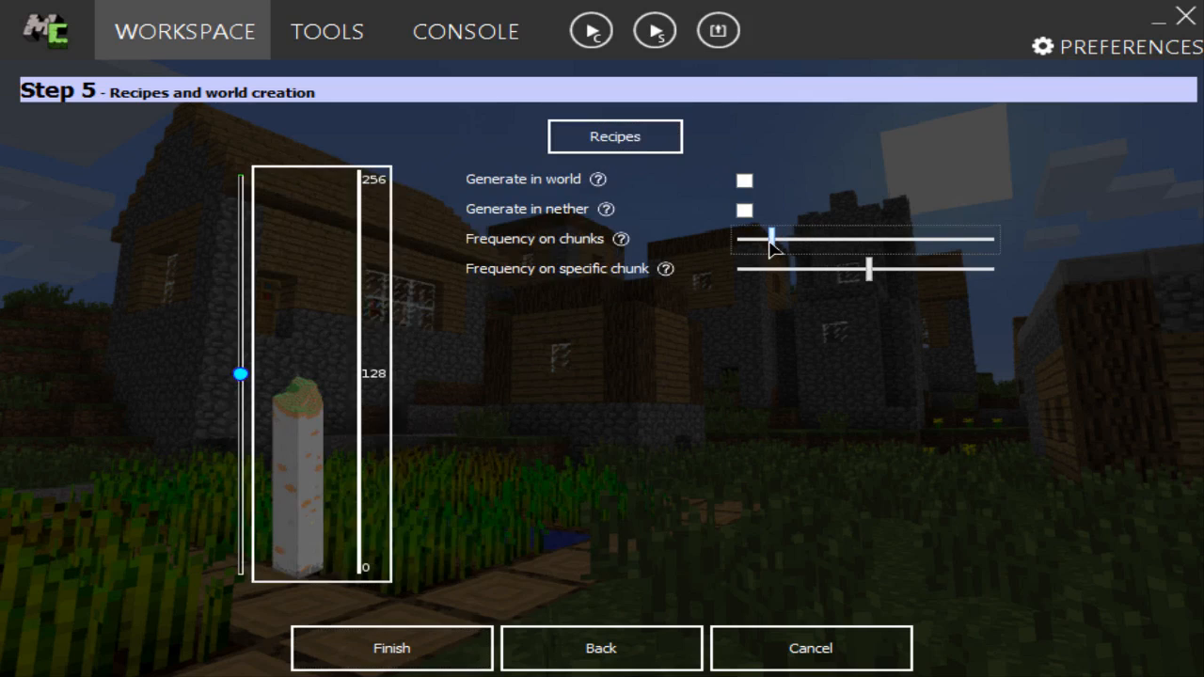
left_click(744, 181)
left_click_drag(771, 240, 782, 240)
left_click_drag(866, 270, 834, 271)
Step: Set the ore's generation height range from 0 to about 50 and finish the block
left_click_drag(246, 376, 263, 576)
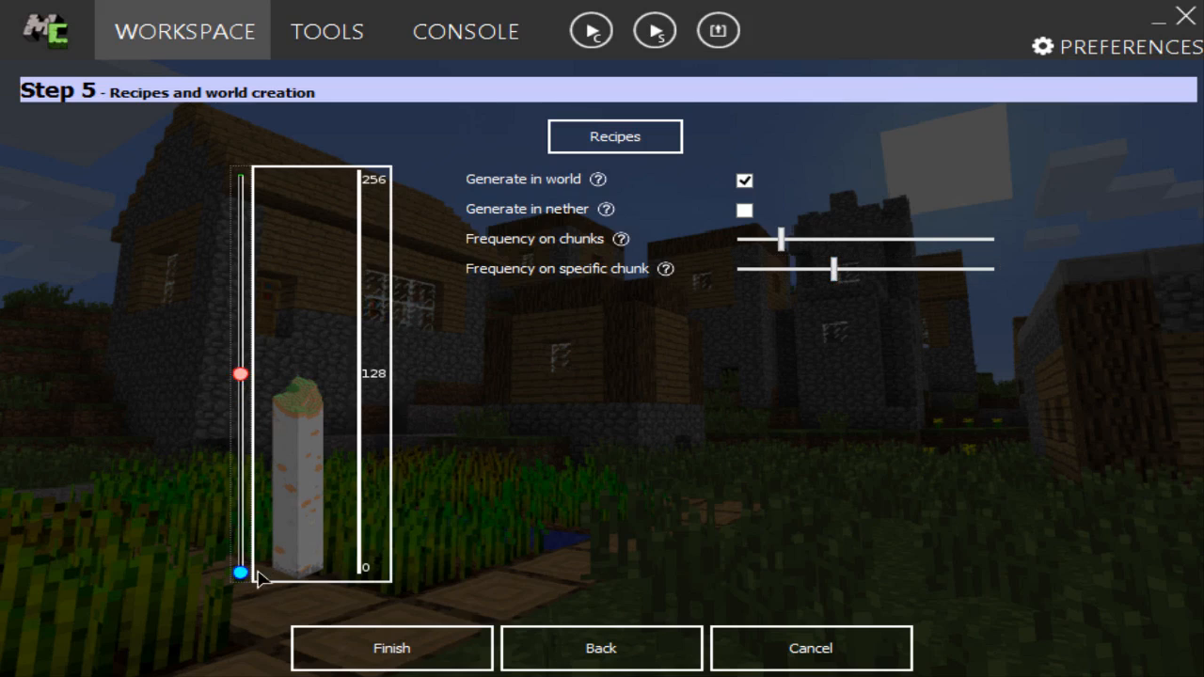
left_click_drag(241, 385, 252, 497)
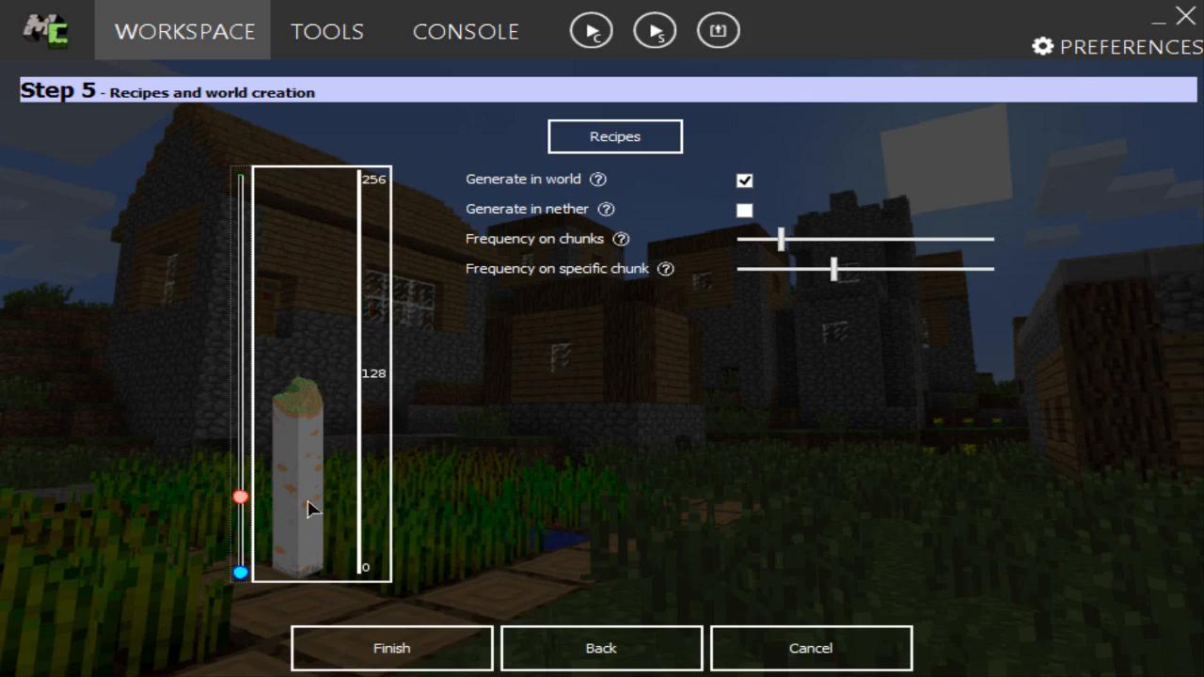
left_click(445, 648)
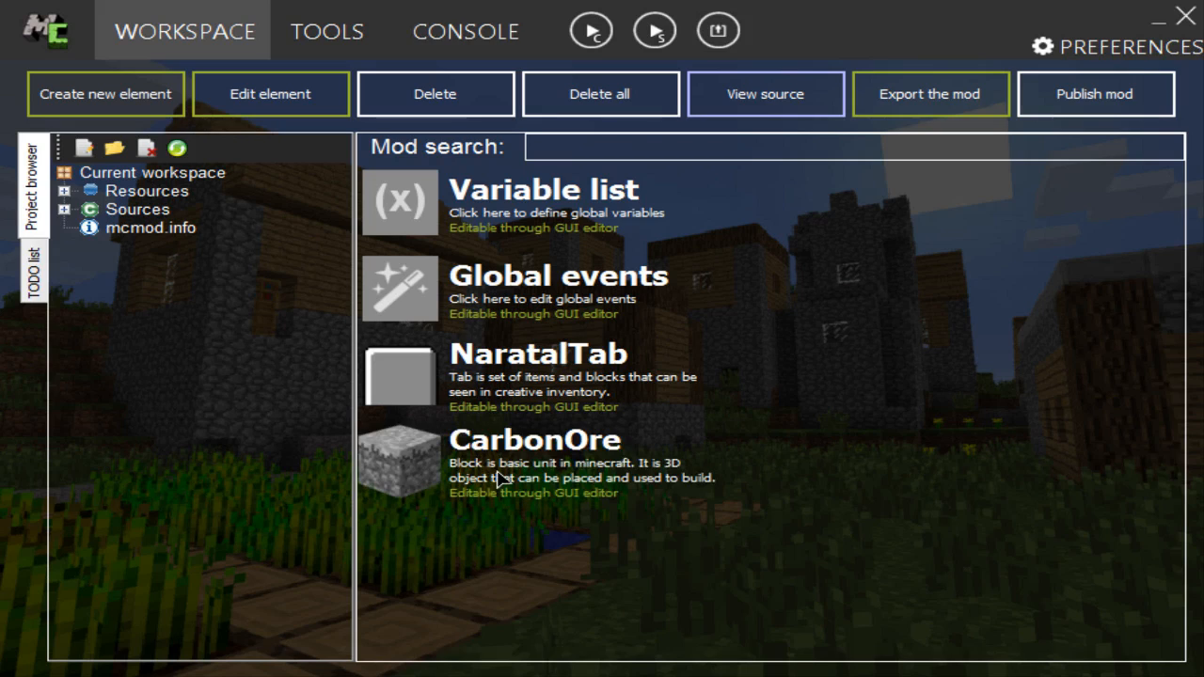
Step: Create a new mod element of type Block named CarbonBlock
left_click(59, 98)
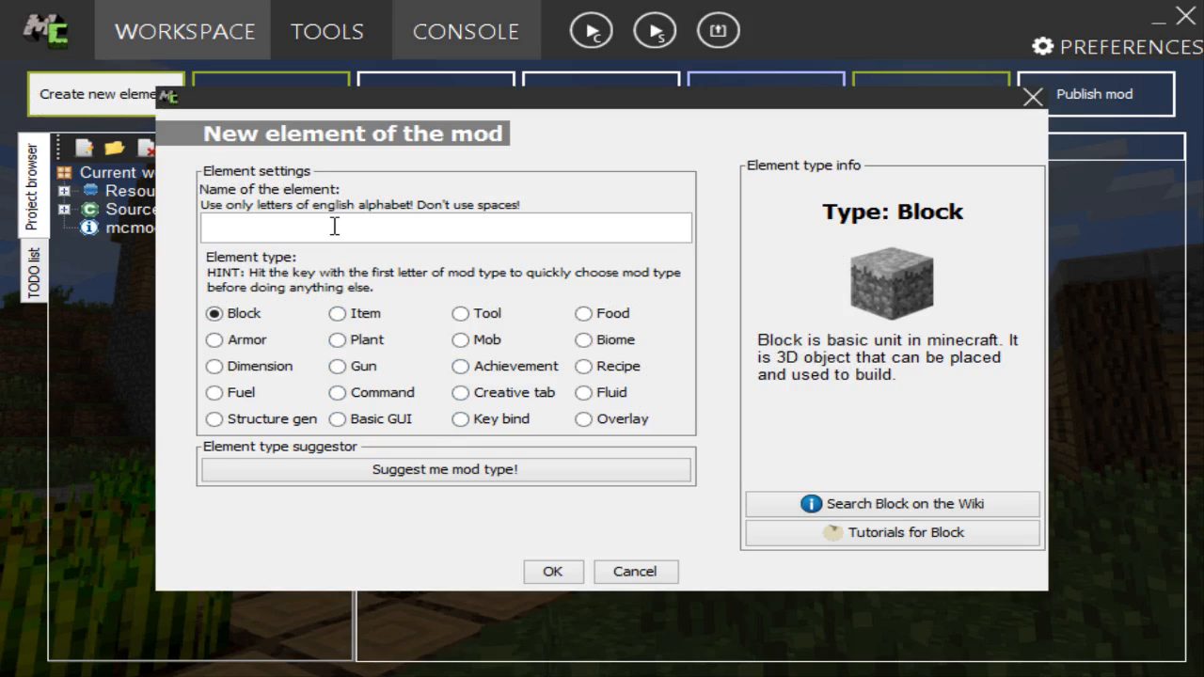
type("Carbon")
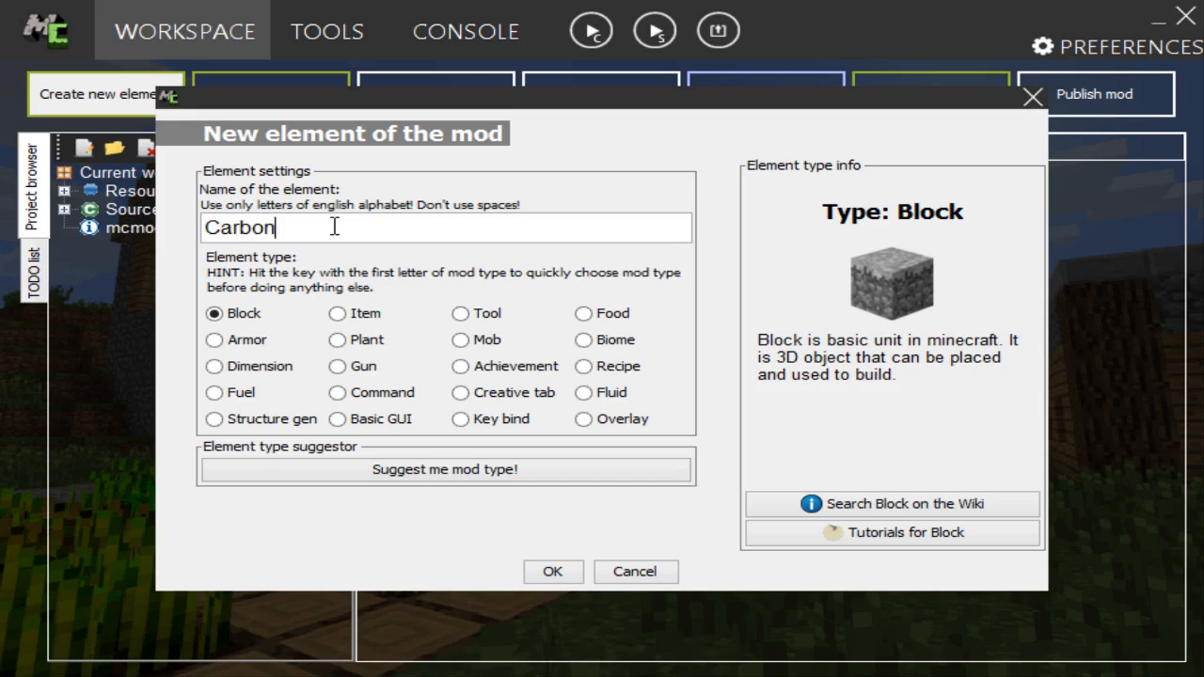
type("Block")
left_click(553, 570)
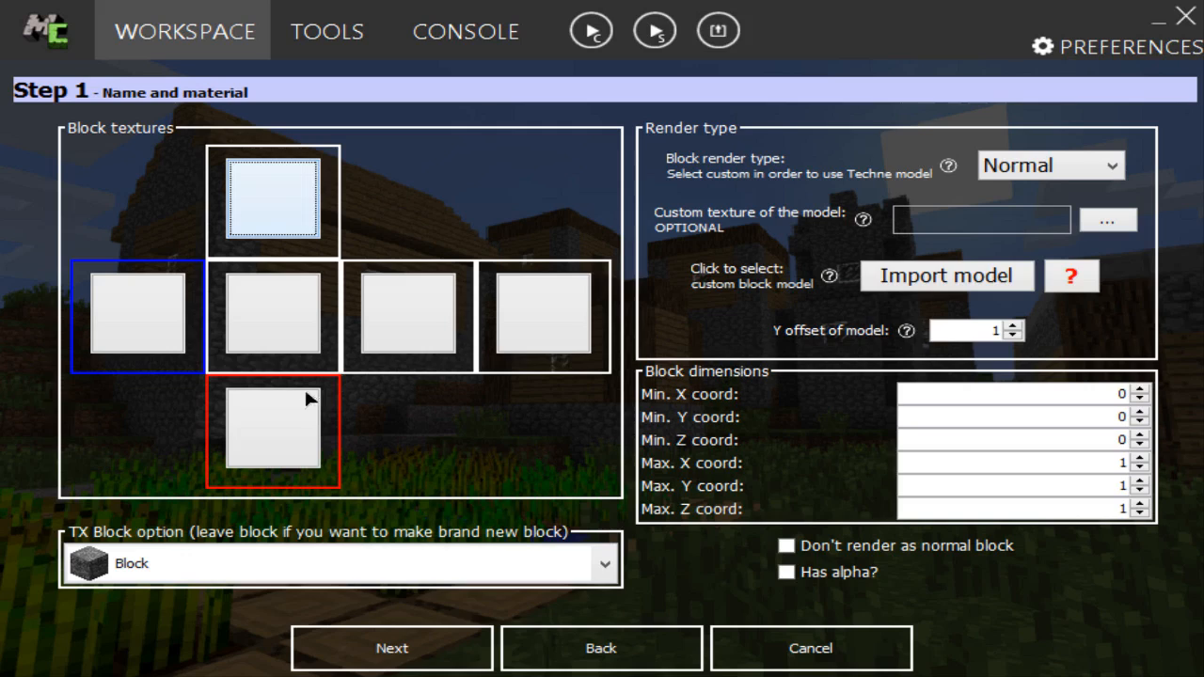
Step: Apply the black-and-white diagonal striped texture to all faces of the block and continue
left_click(156, 313)
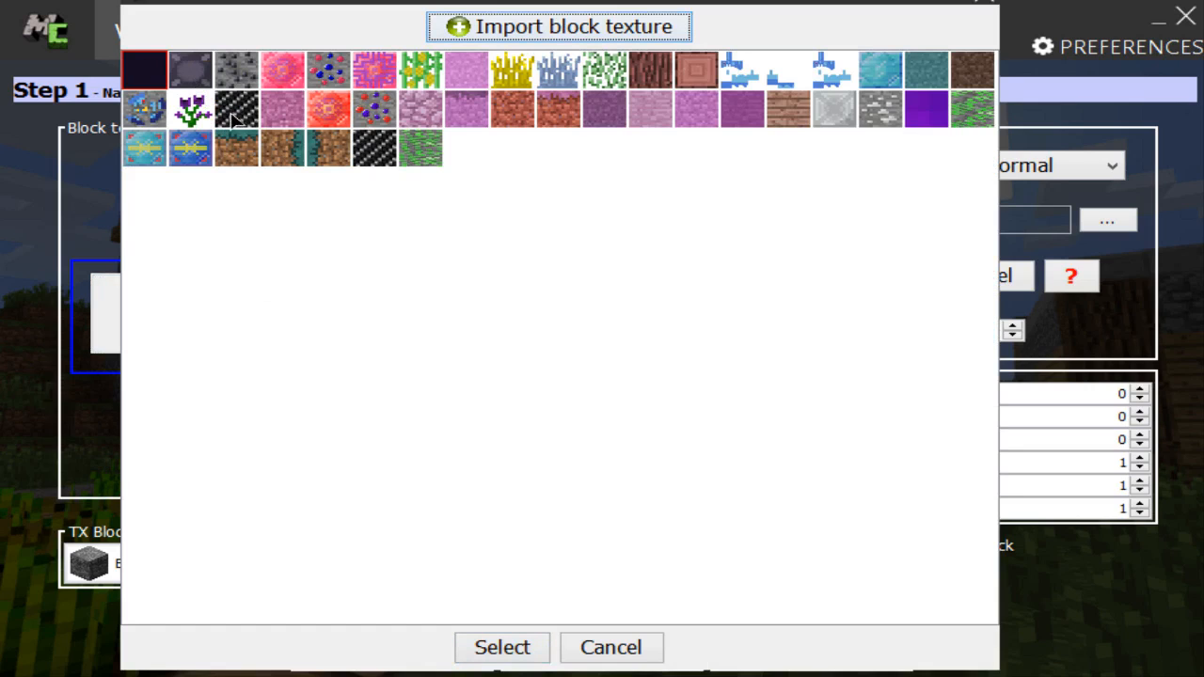
double_click(371, 158)
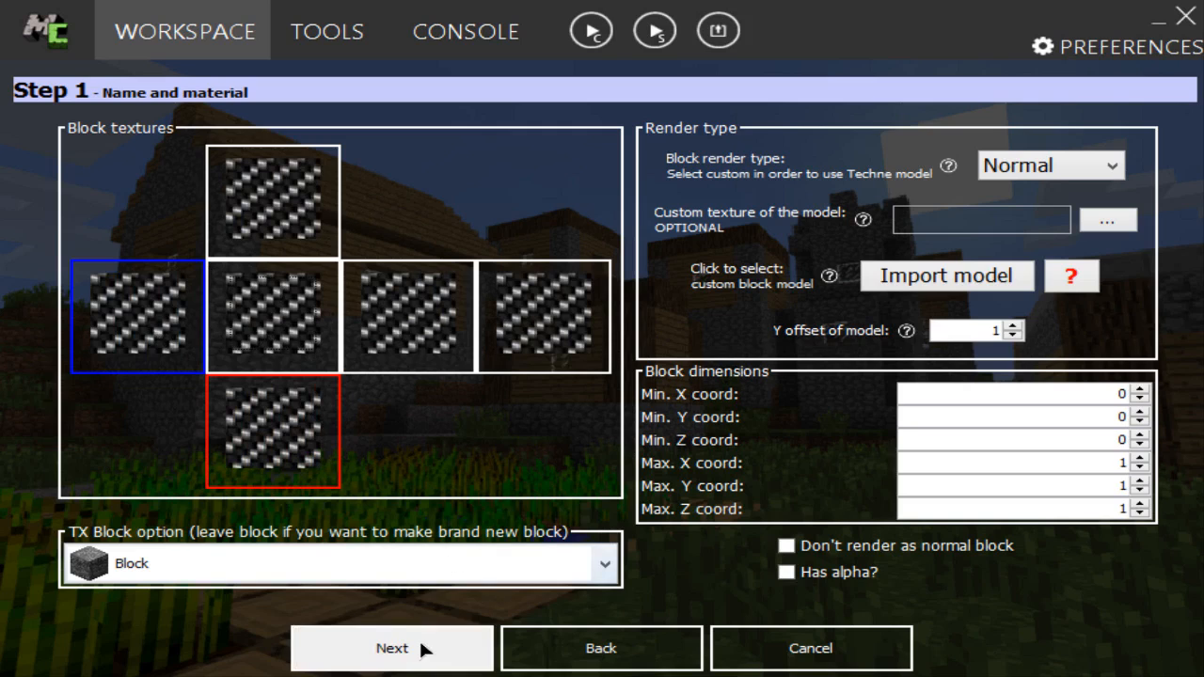
left_click(407, 648)
Step: Set the new block's material to Iron and its step sound to Metal
left_click(922, 315)
left_click(909, 491)
left_click(911, 435)
left_click(901, 626)
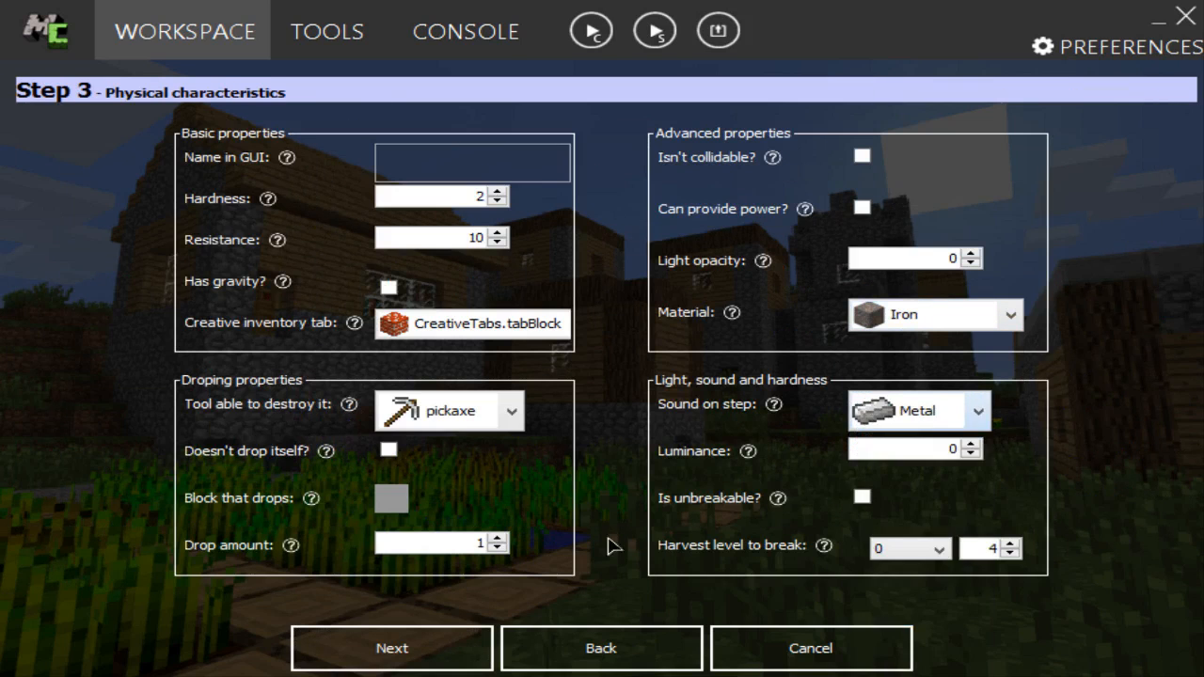
Step: Set the block's hardness to 30, resistance to 25 and GUI name to Carbon Block
left_click_drag(471, 193, 566, 208)
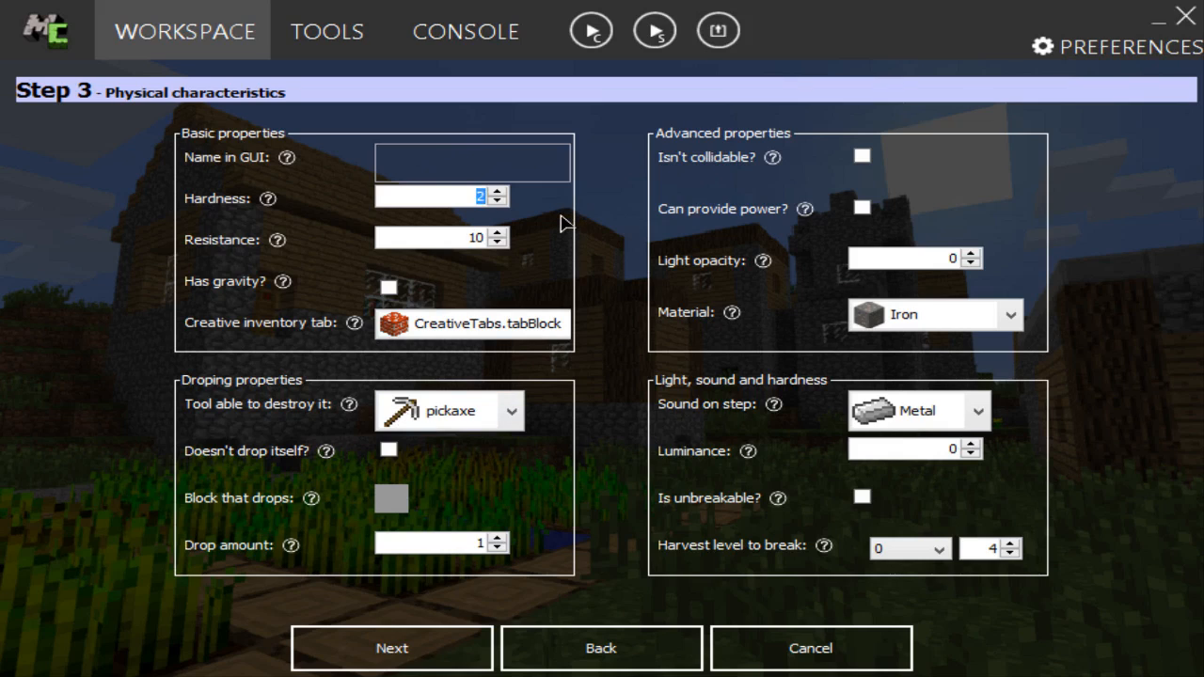
type("30")
left_click_drag(435, 237, 575, 260)
type("25")
left_click(450, 163)
type("Carbon Block")
Step: Assign Carbon Block to the mcreator_naratalTab creative inventory tab and set its harvest level to Custom 3
left_click(442, 325)
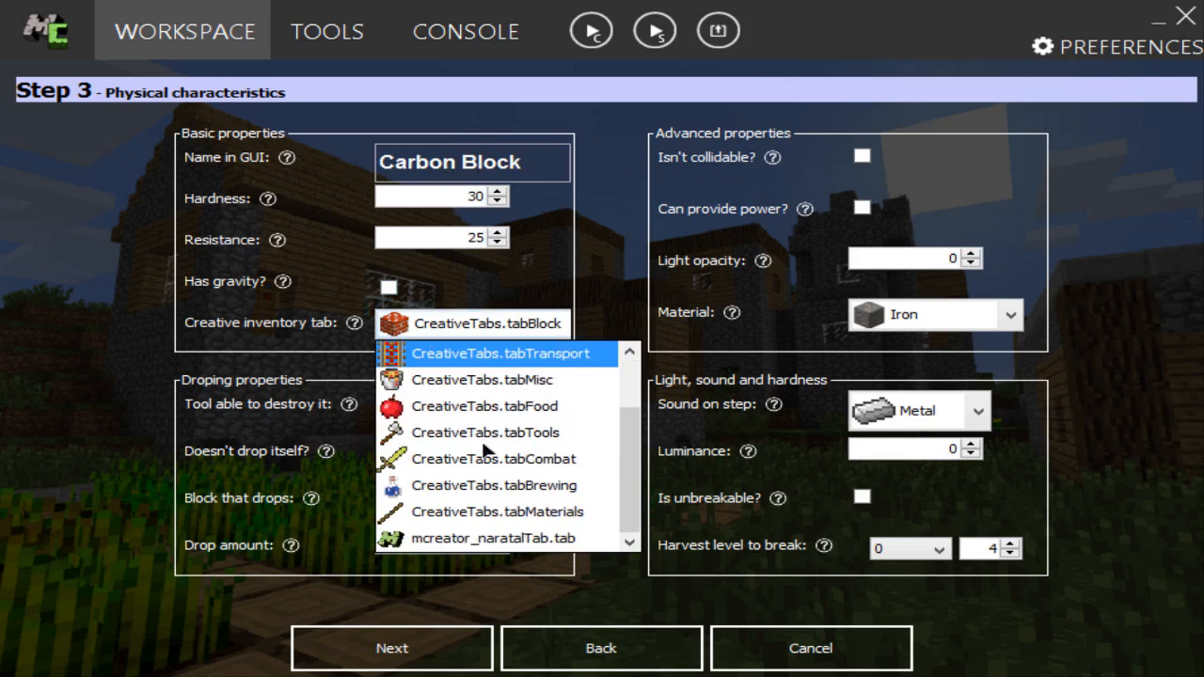
left_click(475, 538)
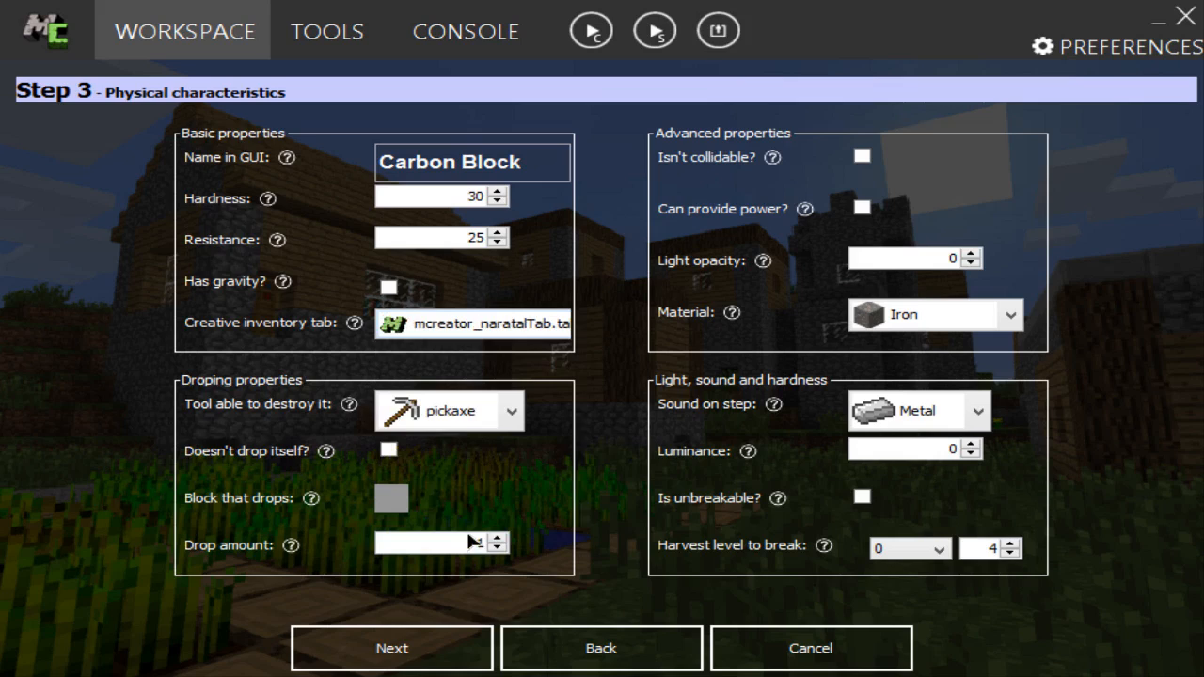
left_click(936, 553)
left_click(894, 640)
left_click(1011, 555)
Step: Accept the default particles, events and recipe settings, and finish Carbon Block
left_click(438, 648)
left_click(441, 649)
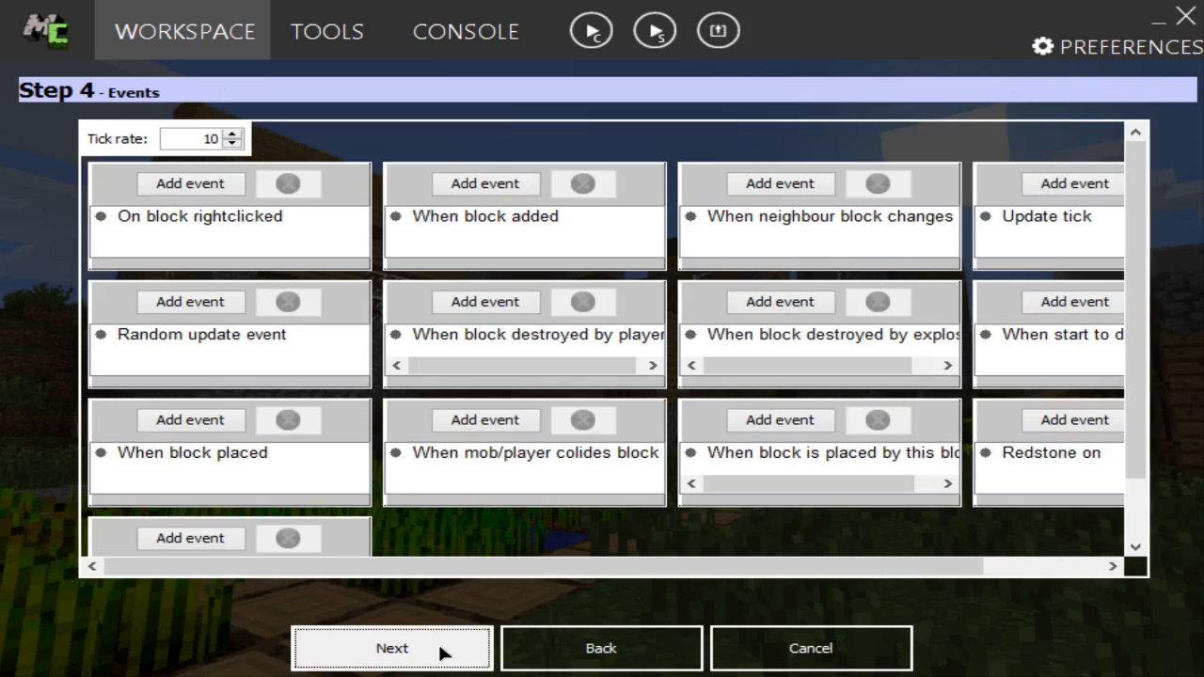
left_click(440, 650)
left_click(440, 650)
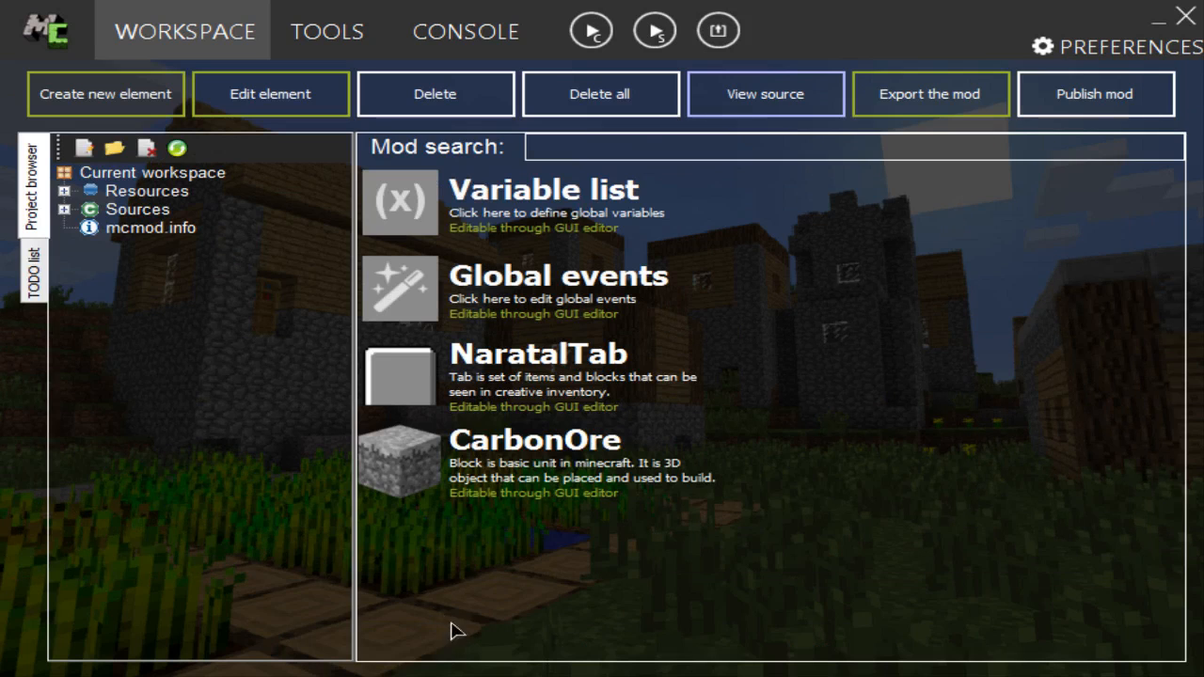
Step: Create a new mod element of type Item named CarbonIngot
left_click(118, 108)
left_click(350, 317)
left_click(342, 232)
type("CarbonIngot")
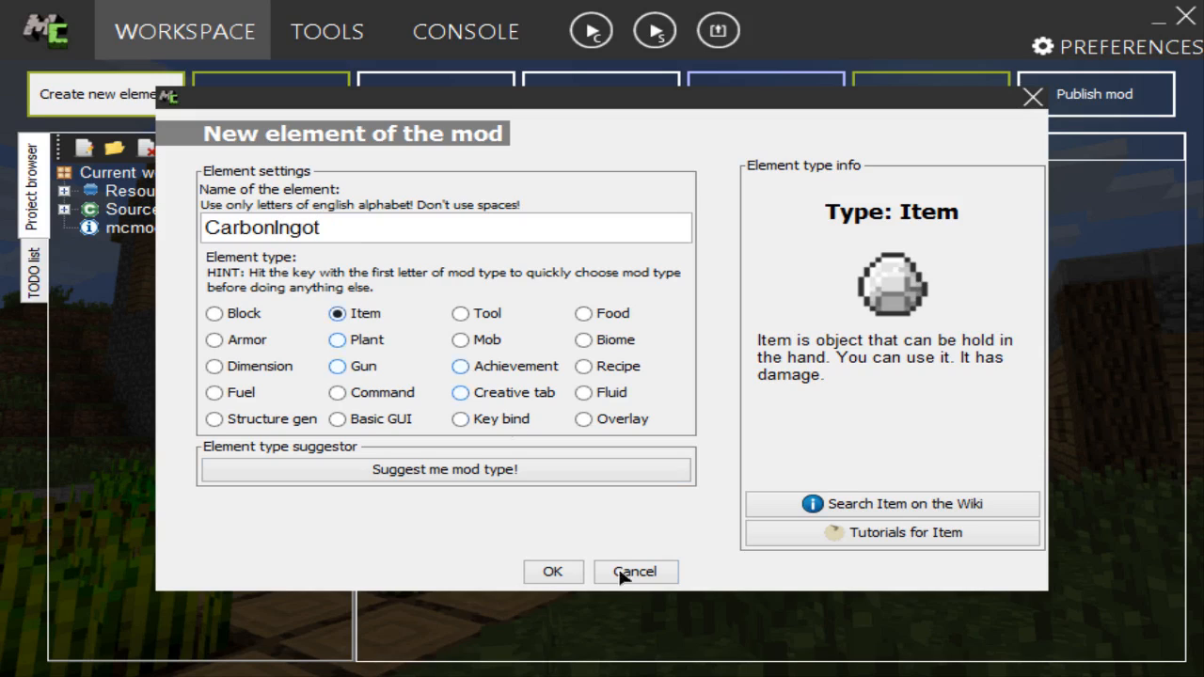
left_click(564, 576)
left_click(564, 573)
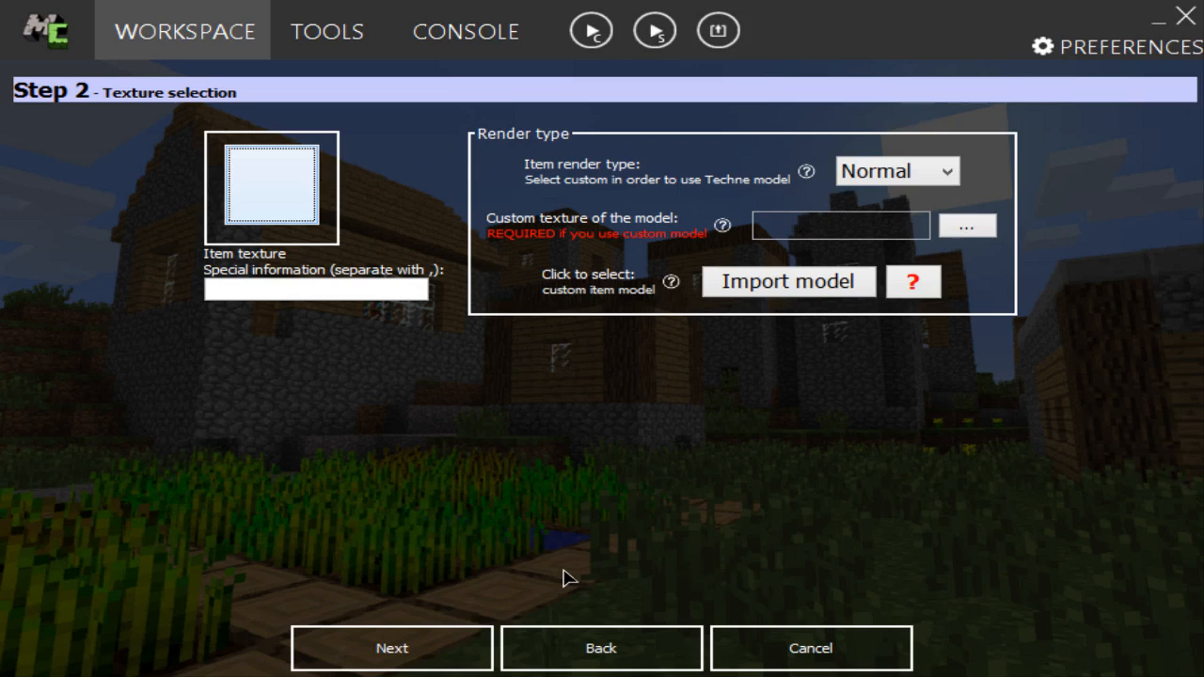
Step: Assign the dark grey ingot texture to the item and continue to its properties
left_click(278, 195)
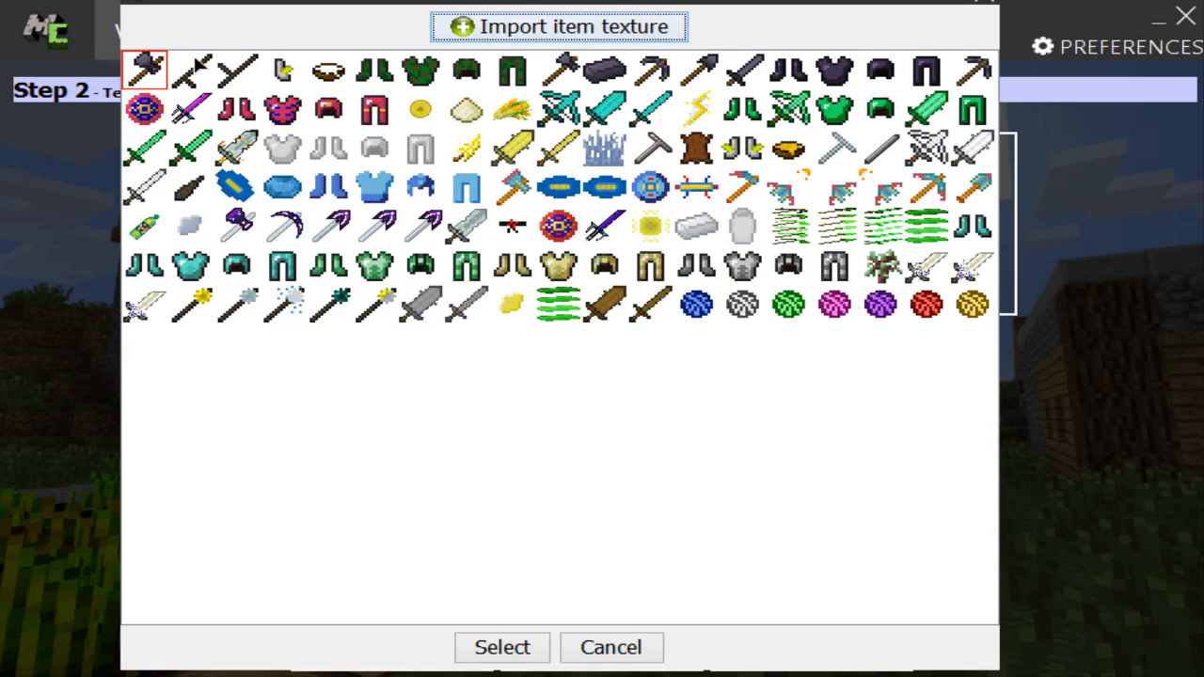
double_click(606, 64)
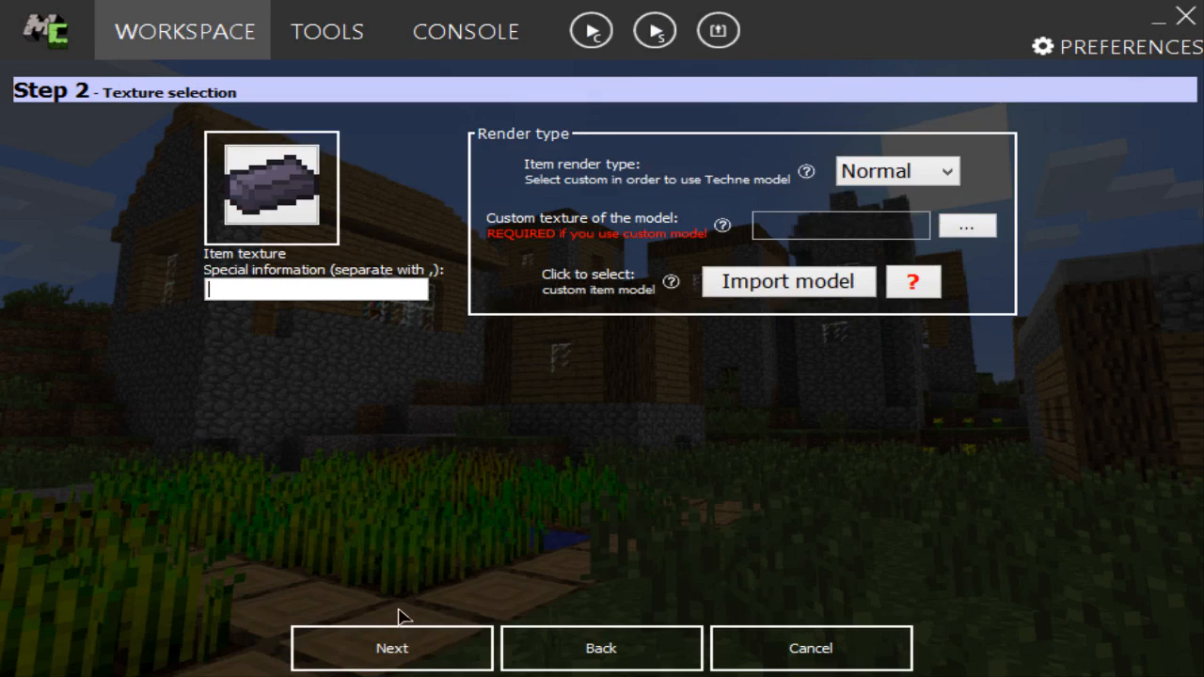
left_click(443, 639)
Step: Set the item's GUI name to Carbon Ingot and its creative inventory tab to mcreator_naratalTab.tab
type("Carbon Ingot")
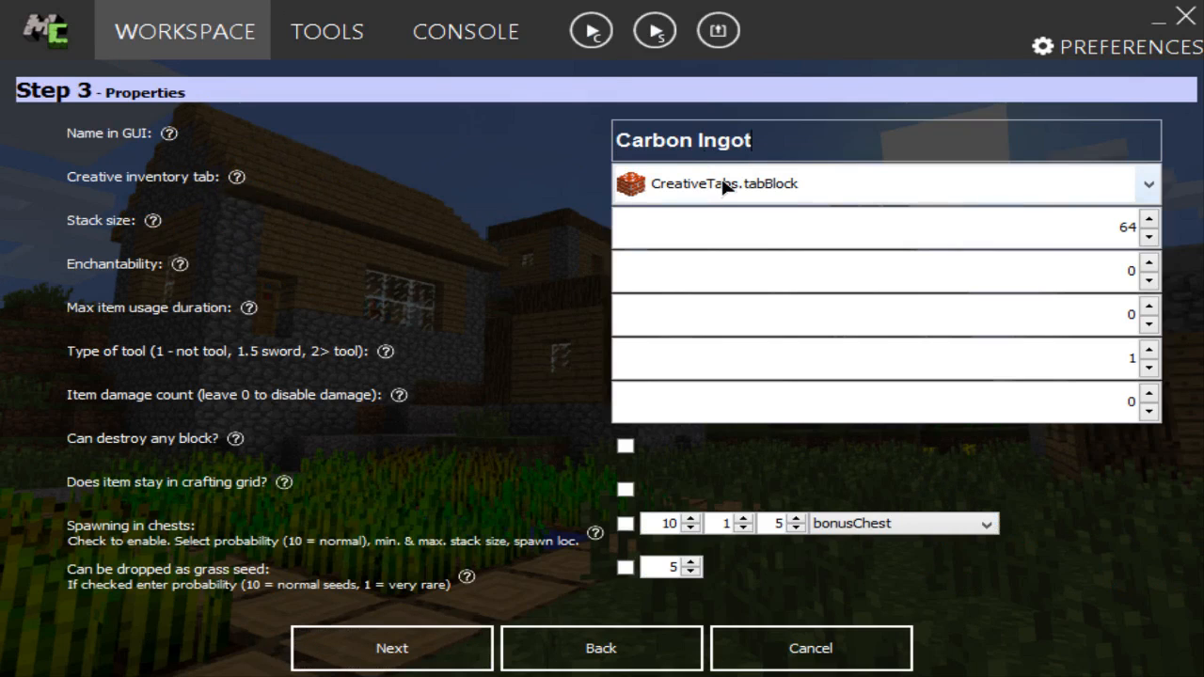
left_click(722, 189)
scroll(693, 345, "down", 2)
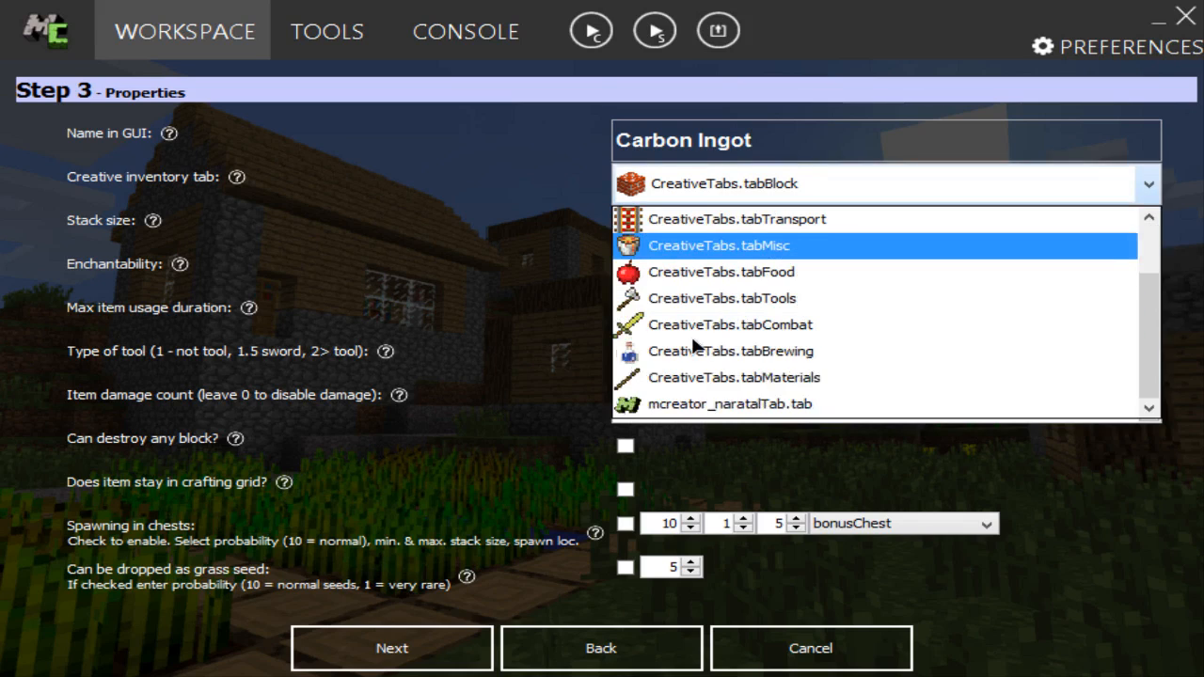
left_click(716, 405)
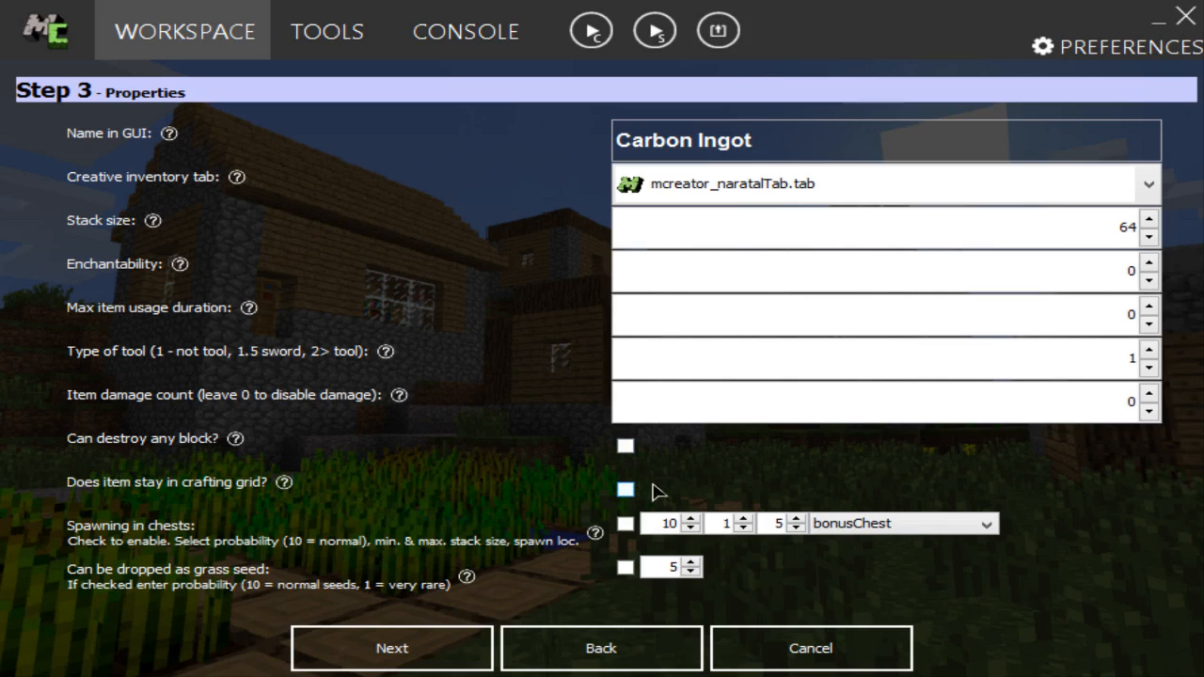
Step: Accept the default stack, damage and spawning properties of Carbon Ingot and leave its events empty
left_click(452, 665)
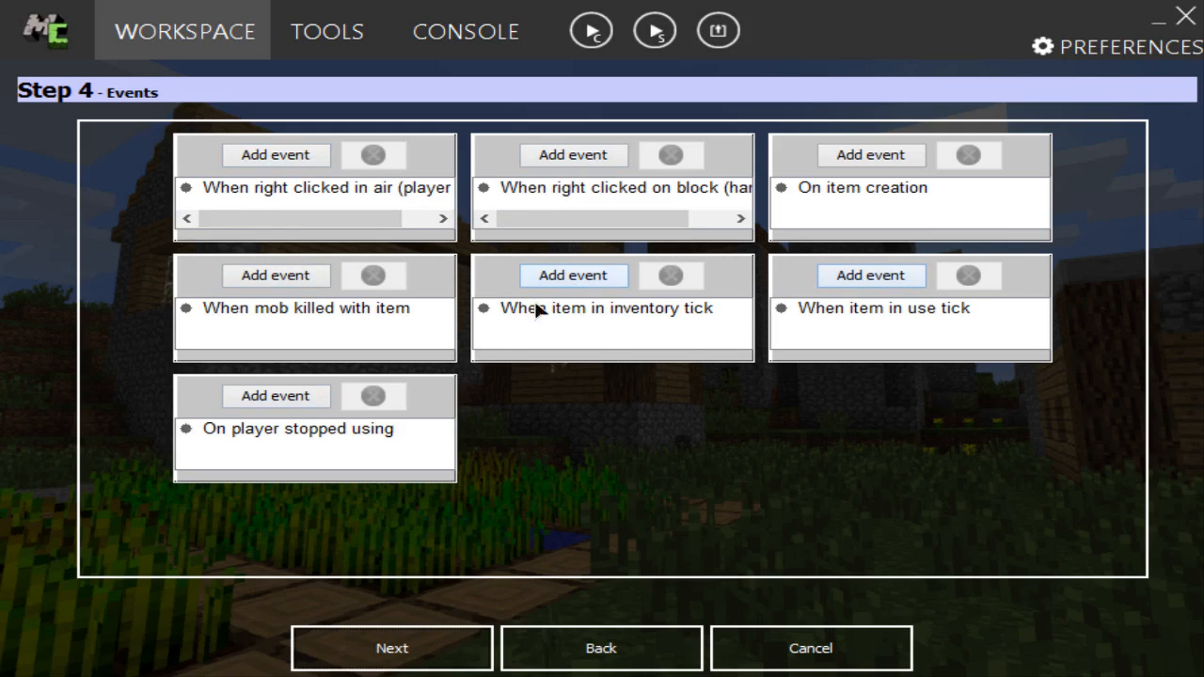
left_click(439, 651)
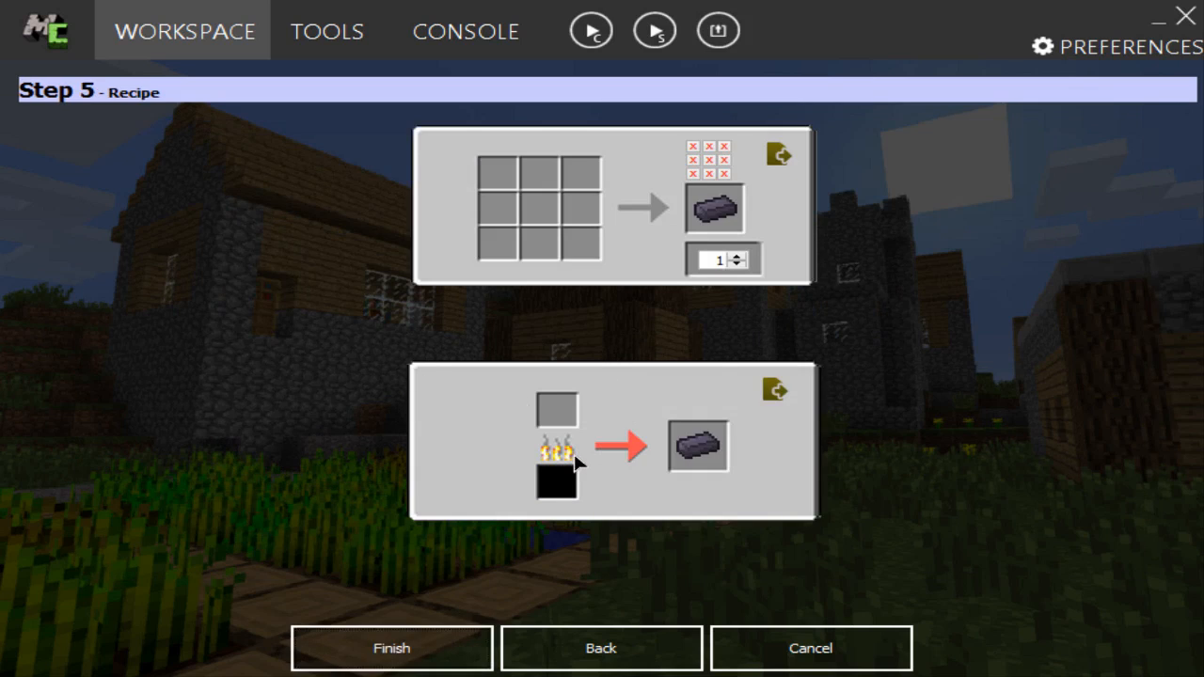
left_click(395, 659)
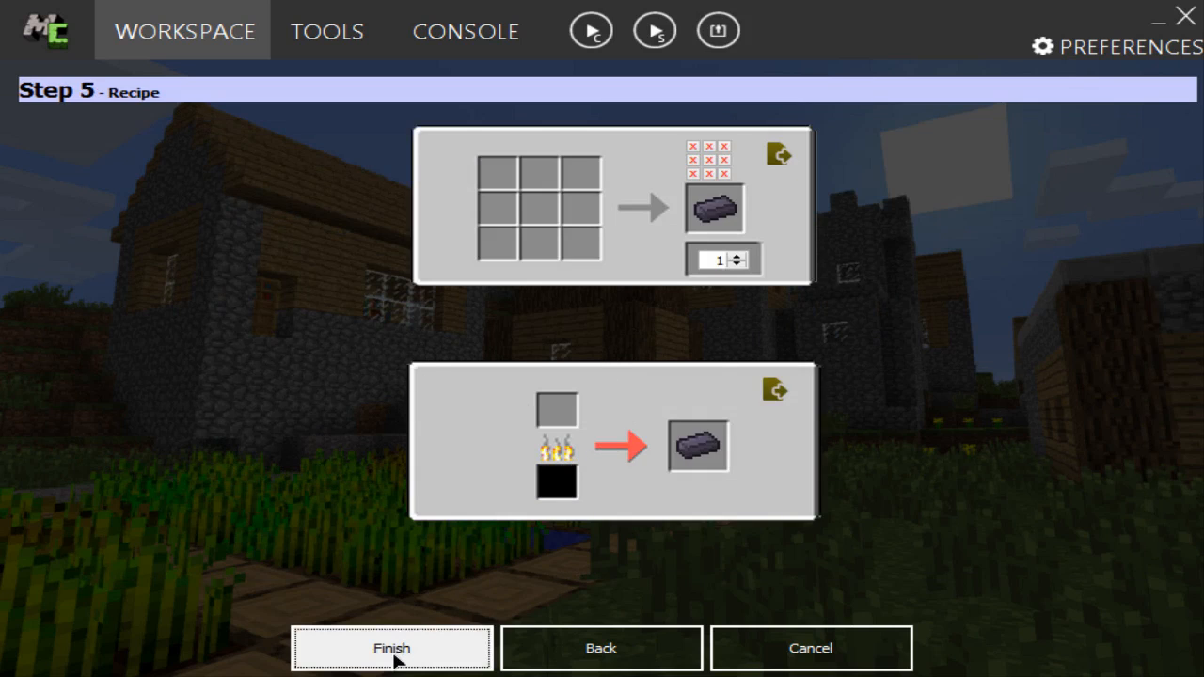
Step: Set the mod's Carbon Ore block as the furnace input that smelts into Carbon Ingot, and finish the item
left_click(569, 414)
left_click(623, 189)
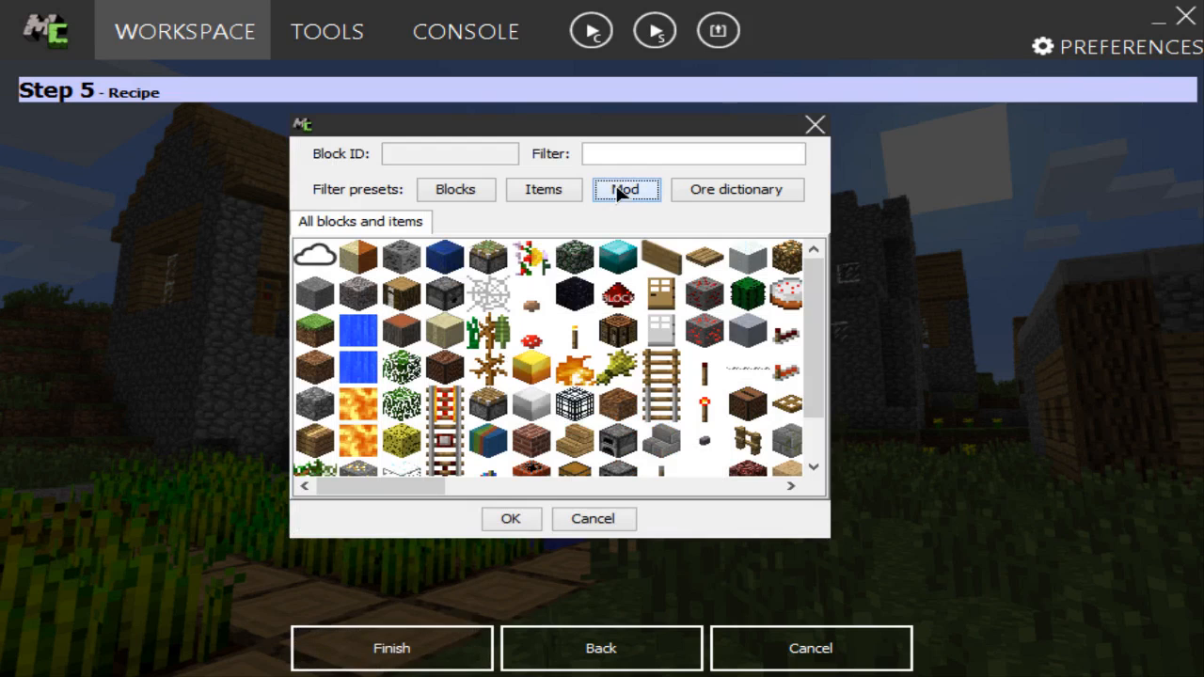
left_click(315, 260)
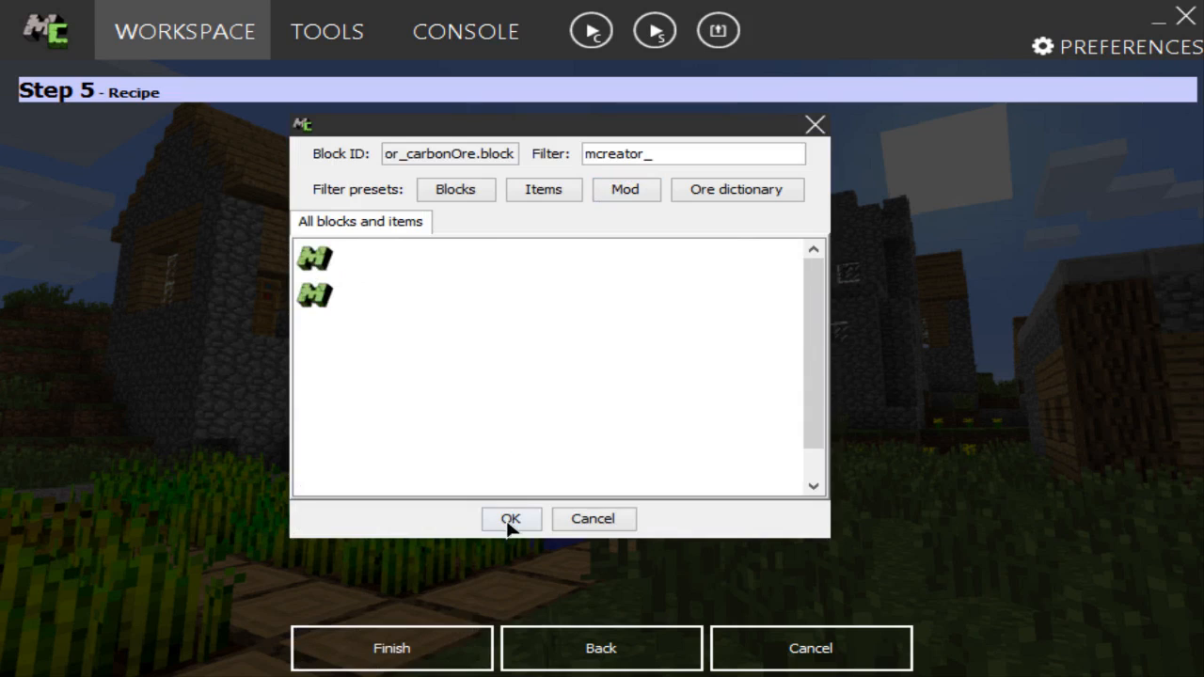
left_click(509, 525)
left_click(462, 663)
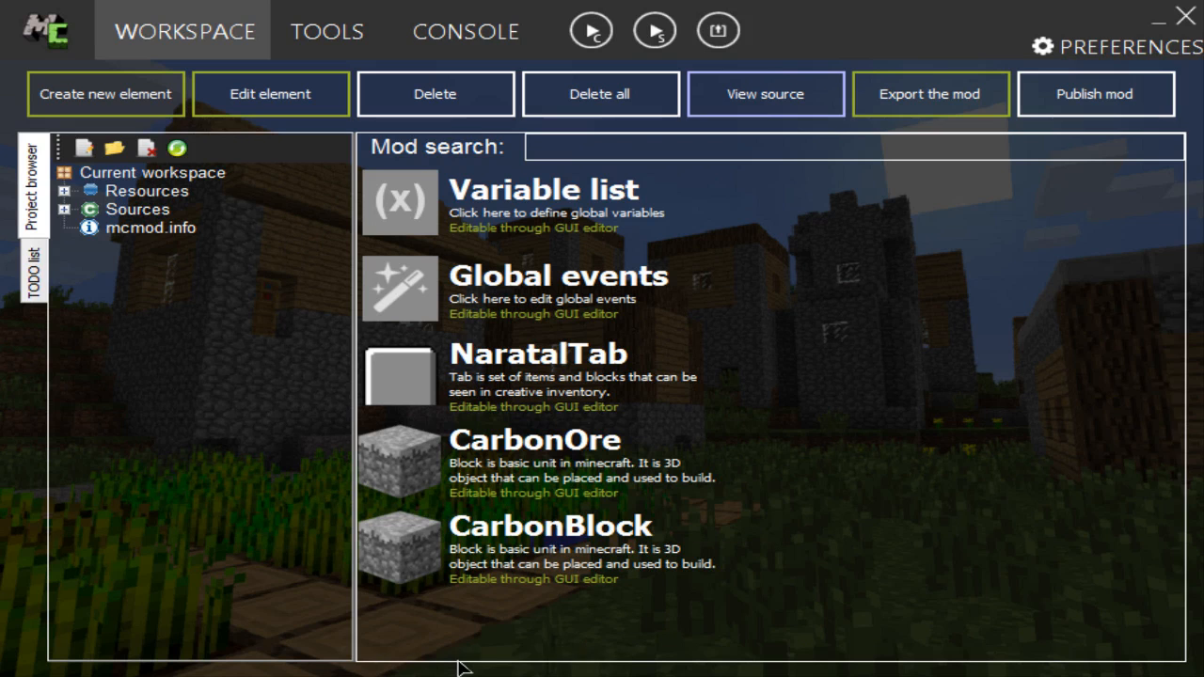
Step: Examine the build log in the console and return to the workspace
left_click(432, 36)
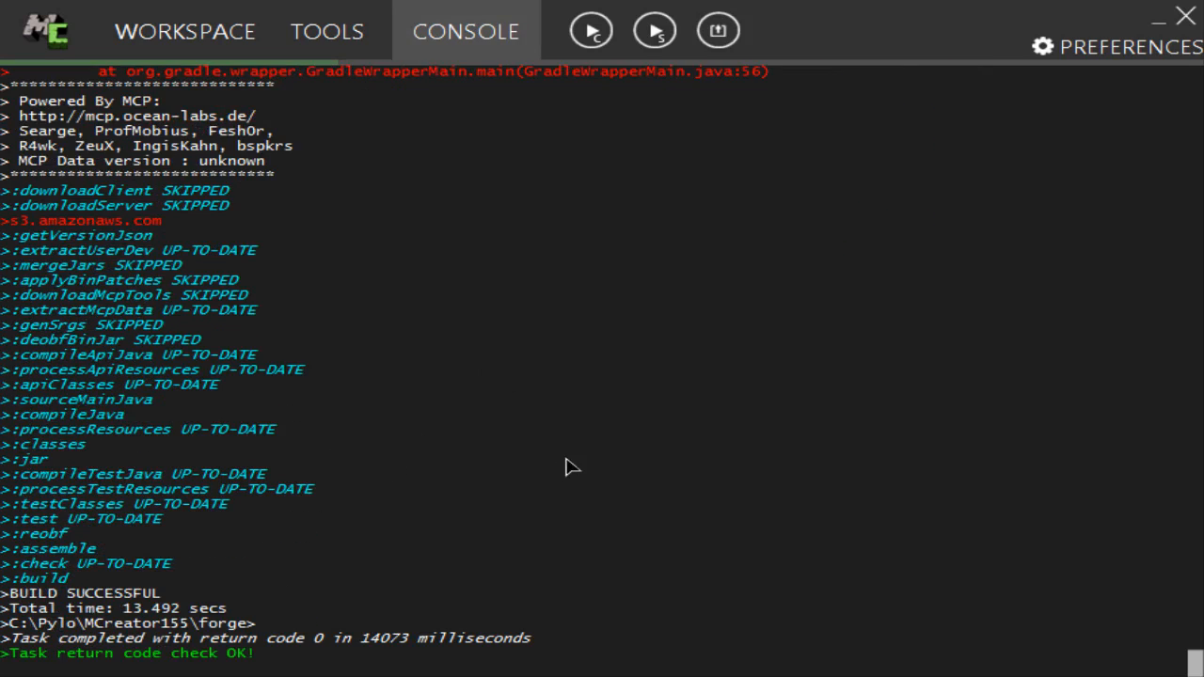
scroll(564, 467, "up", 20)
scroll(563, 459, "up", 13)
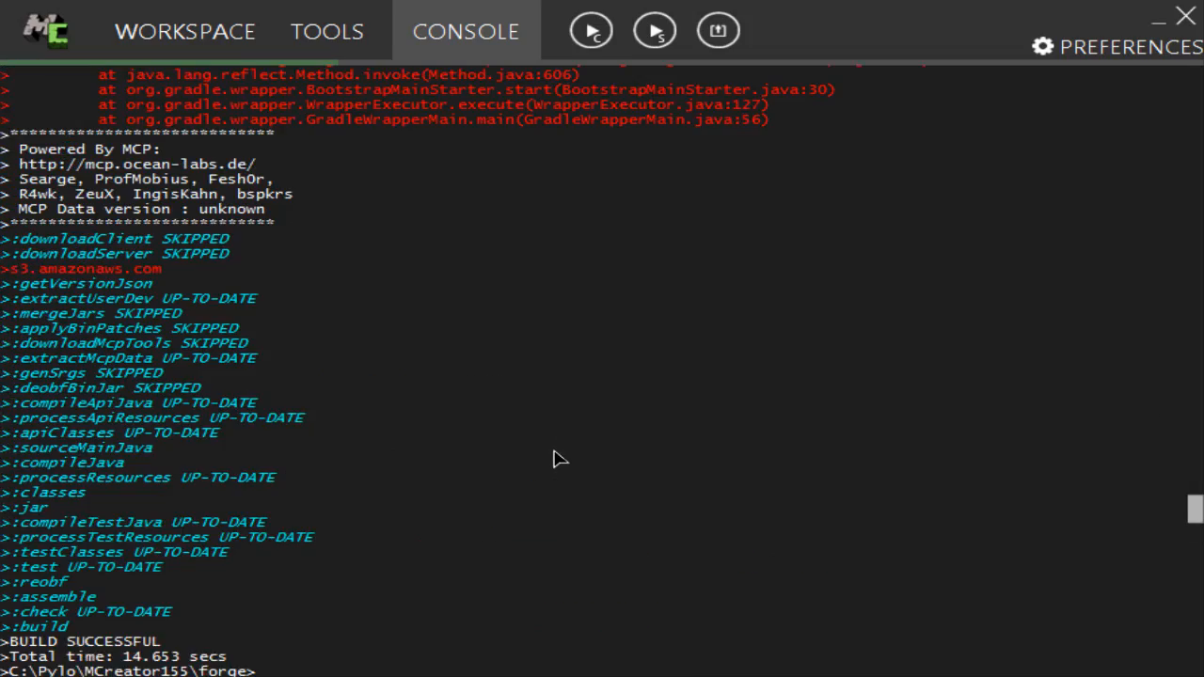
scroll(555, 458, "down", 20)
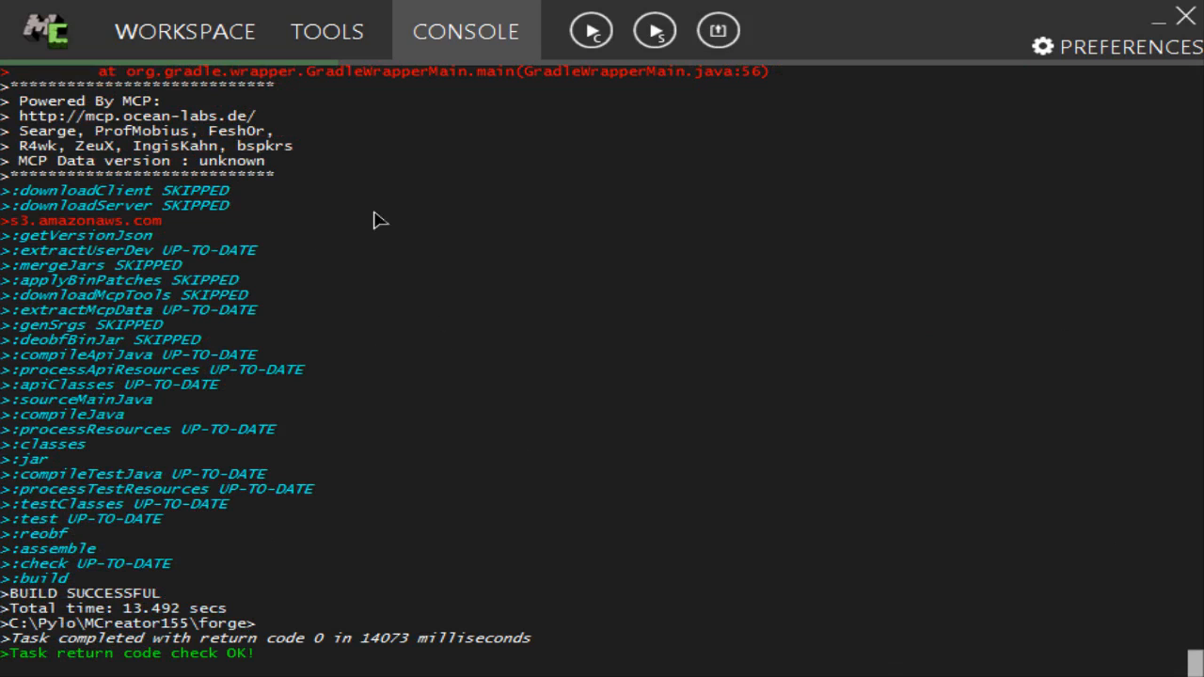
left_click(223, 49)
Step: Try to change Carbon Block's material to Iron, and proceed to its recipe settings
scroll(625, 546, "down", 1)
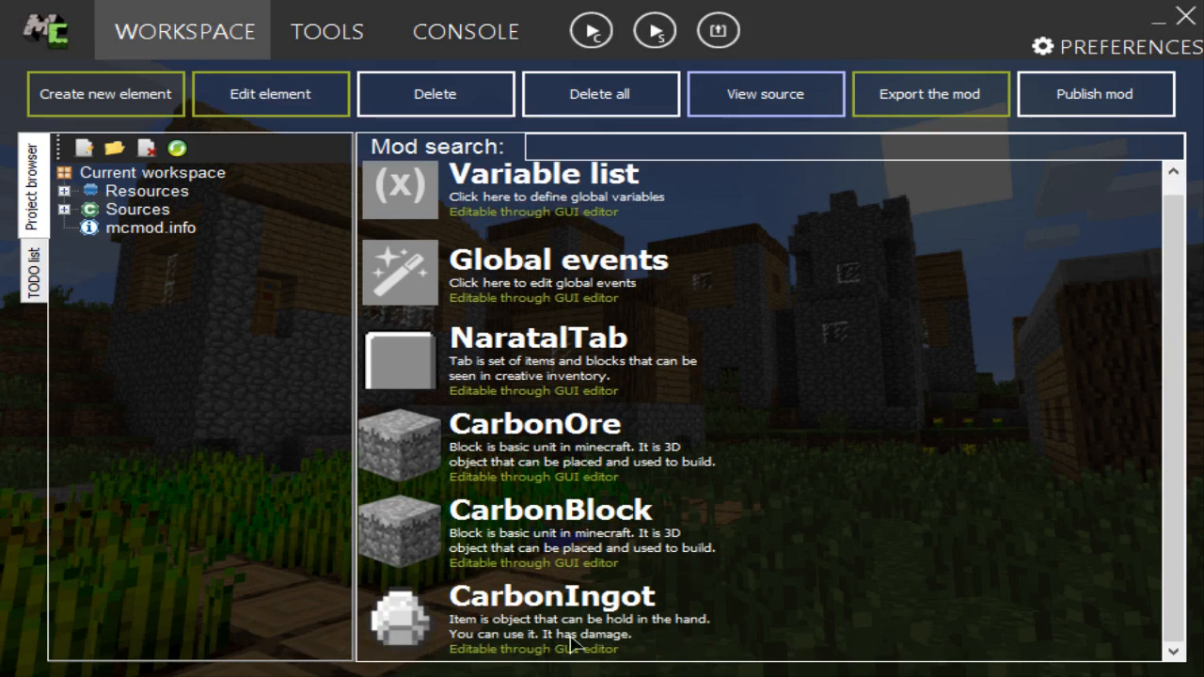
left_click(520, 532)
double_click(532, 529)
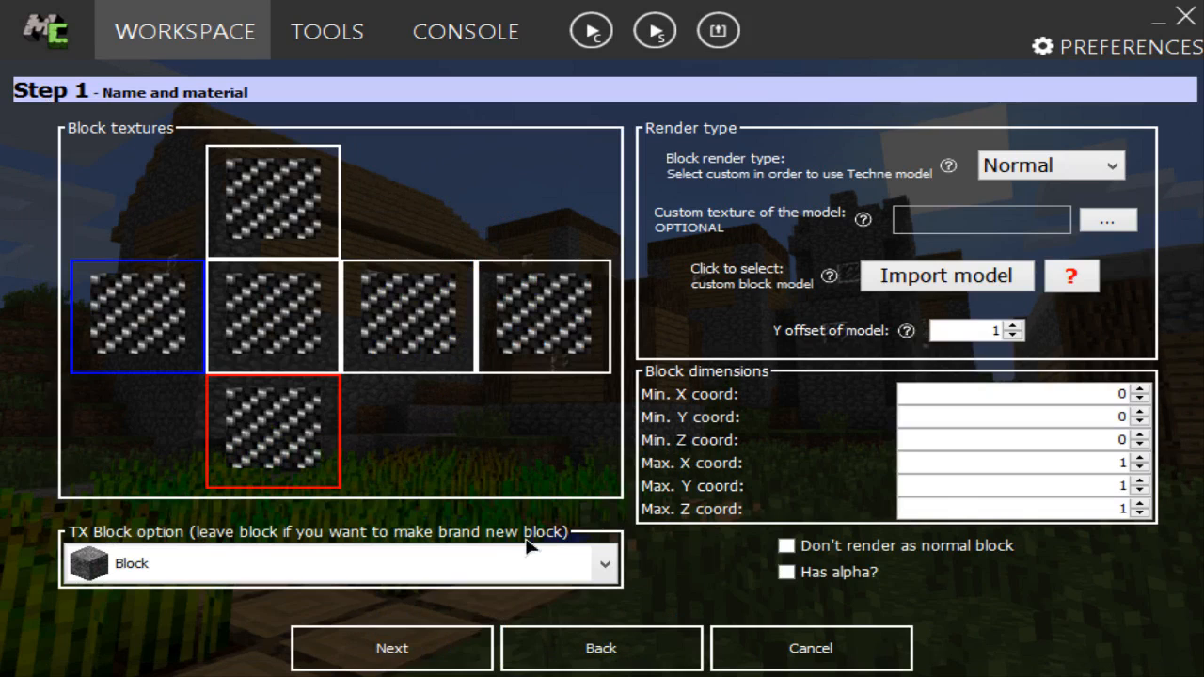
left_click(439, 652)
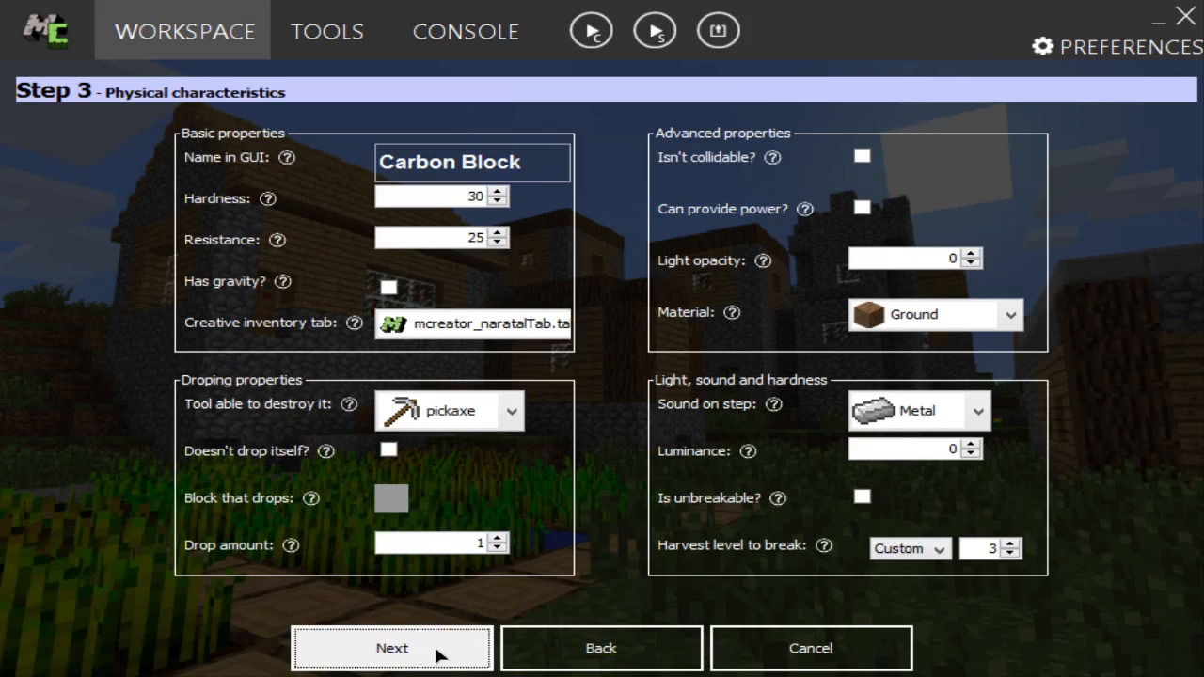
left_click(962, 322)
left_click(917, 487)
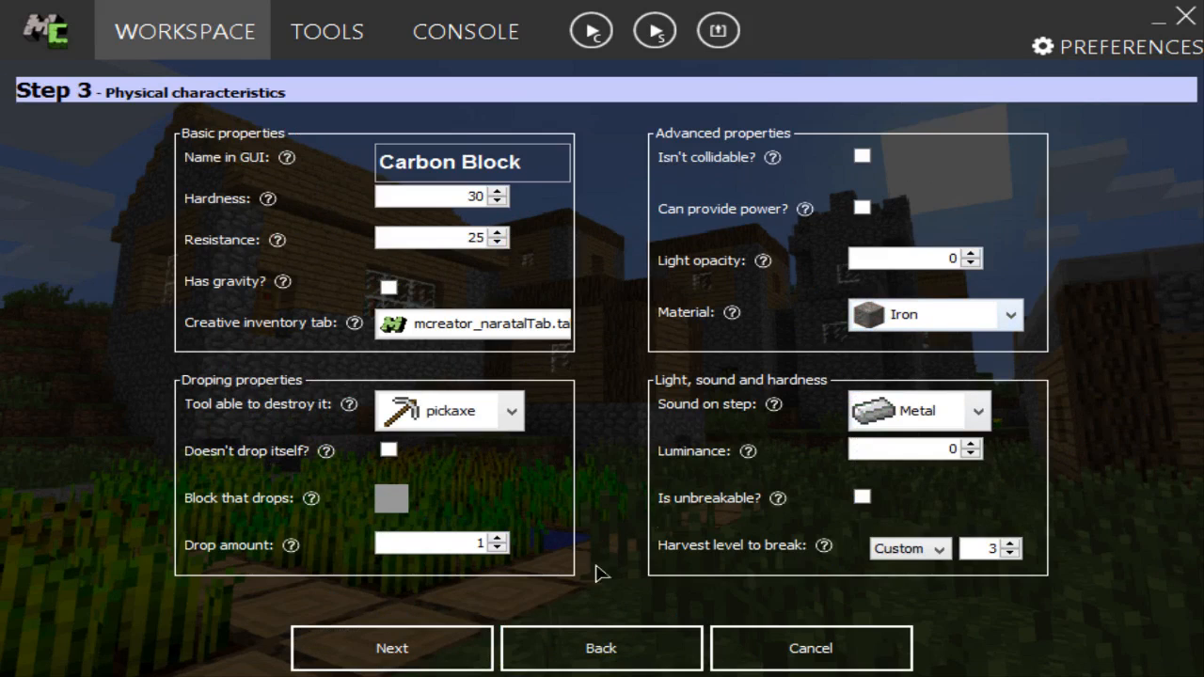
left_click(423, 648)
left_click(457, 645)
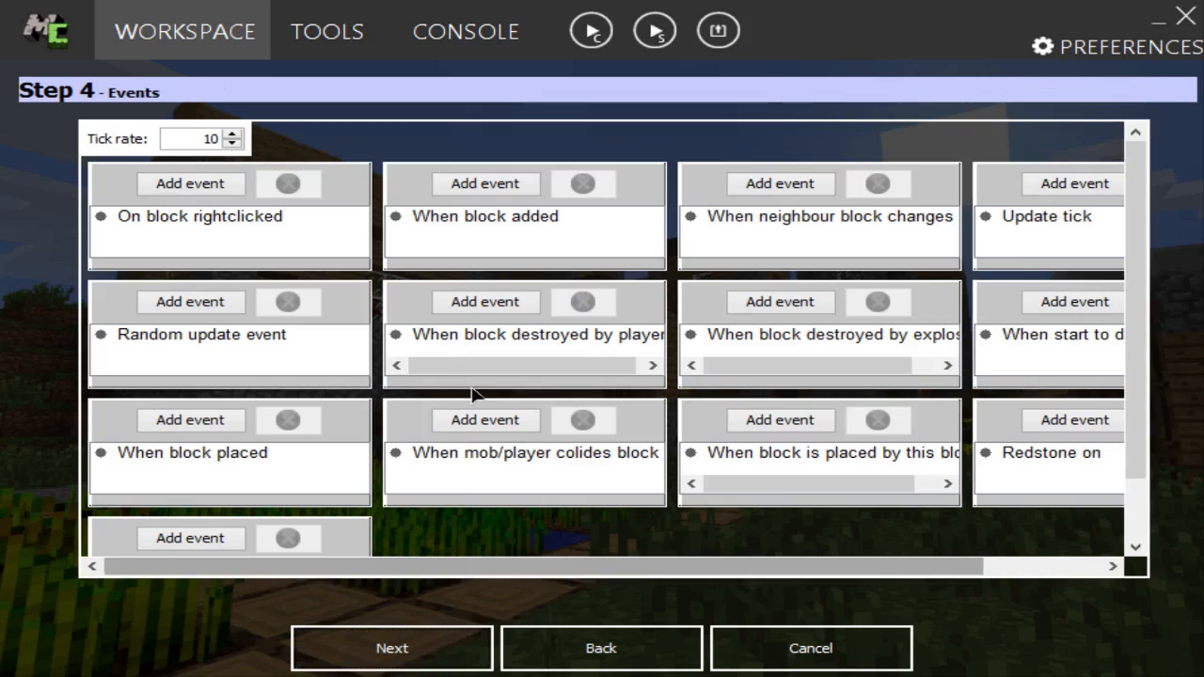
left_click(430, 634)
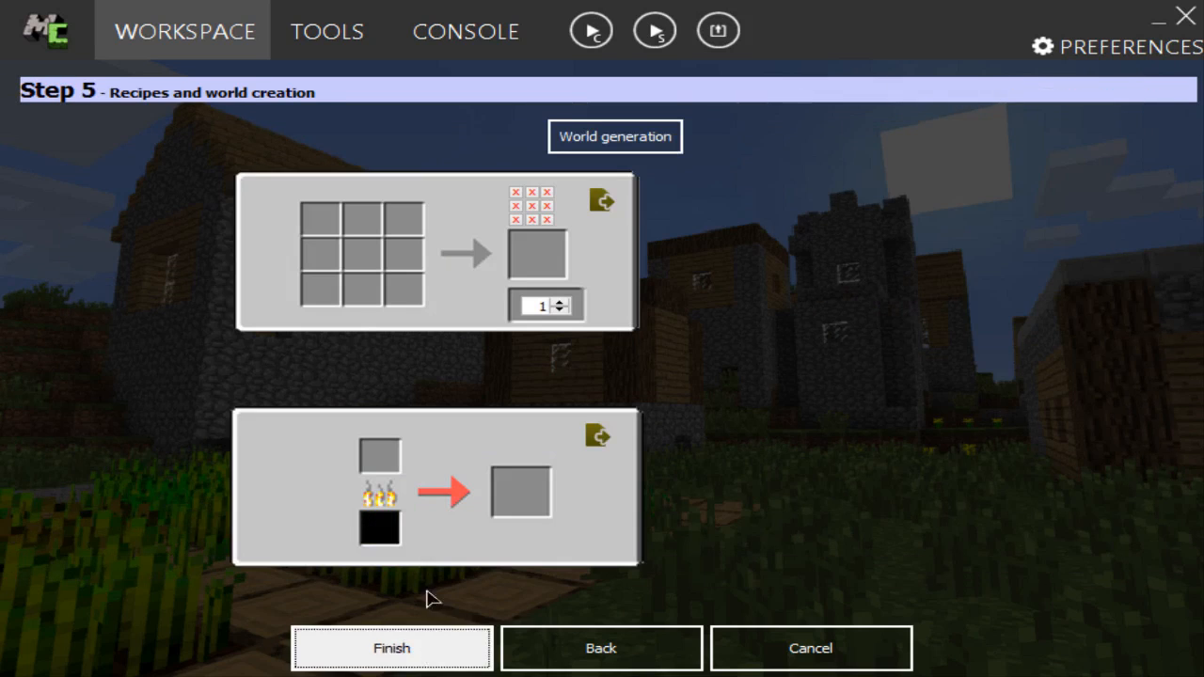
Step: Try to find Carbon Ingot for the centre slot of Carbon Block's crafting recipe, filtering by "ingo", and cancel the block edit
left_click(365, 254)
left_click(562, 197)
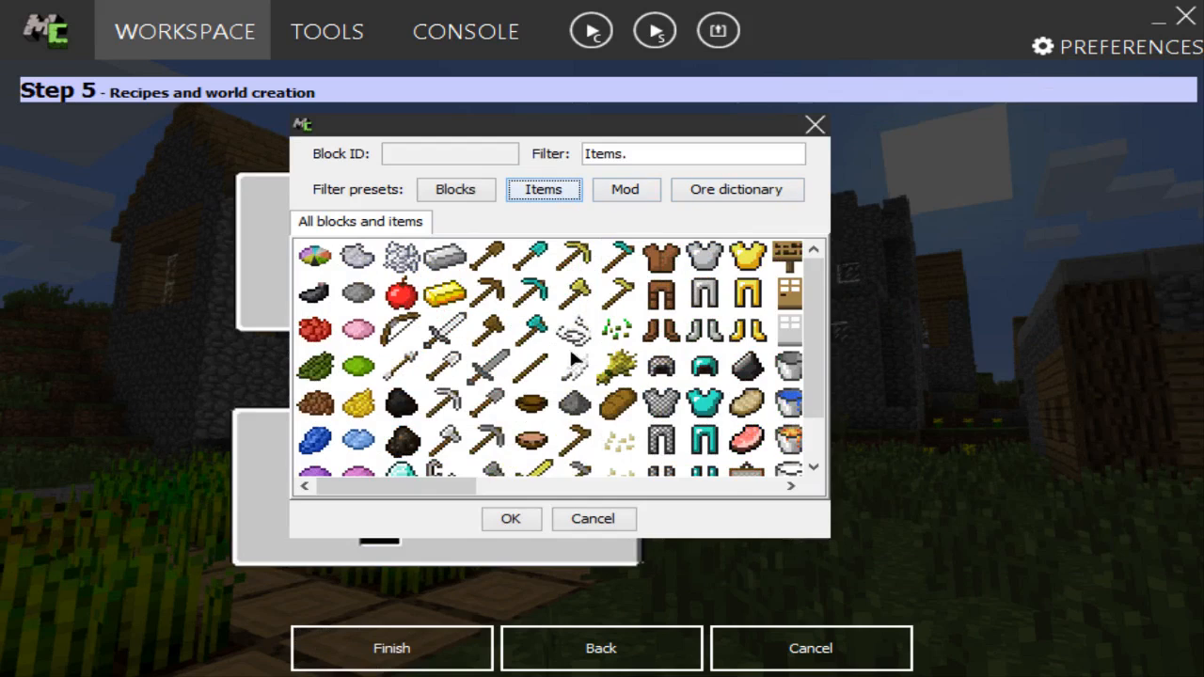
left_click(625, 191)
left_click(334, 298)
left_click(319, 259)
left_click(299, 289)
left_click_drag(686, 155, 481, 134)
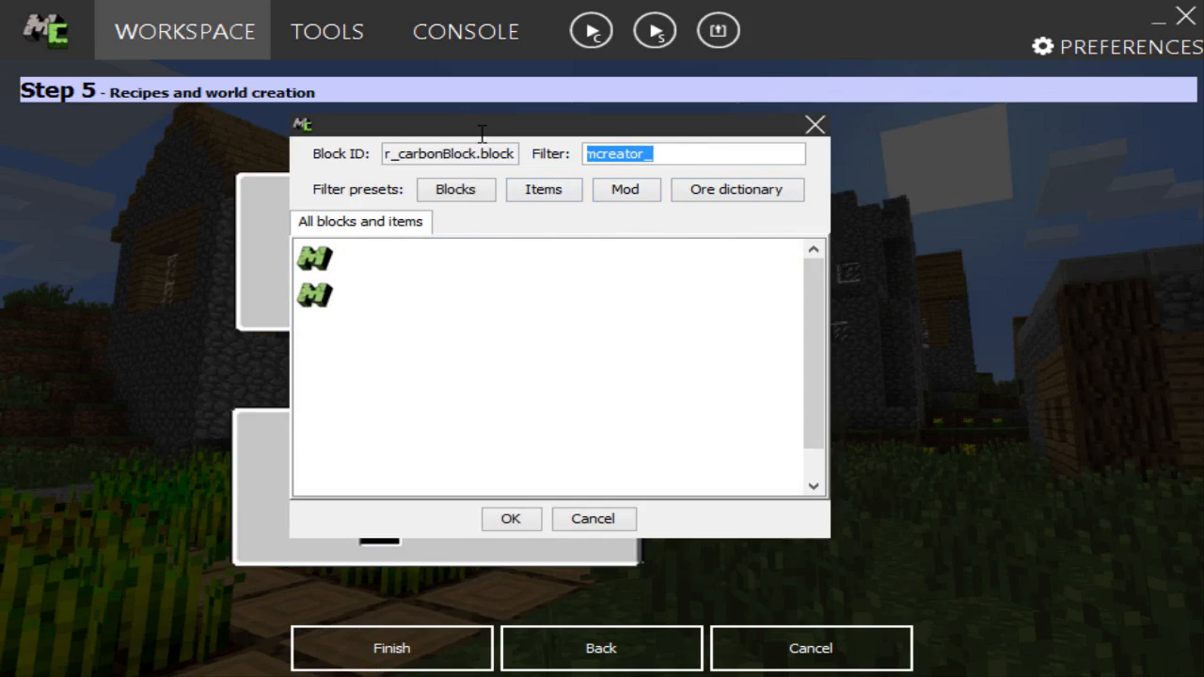
type("ingo")
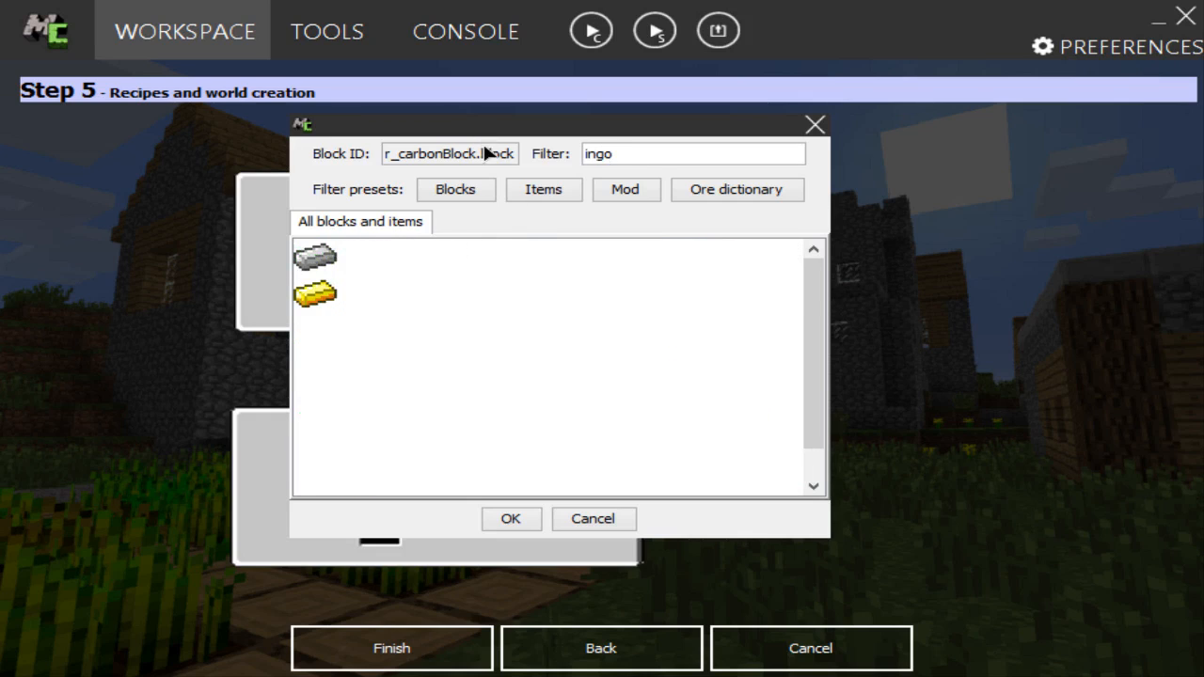
left_click(603, 522)
left_click(805, 648)
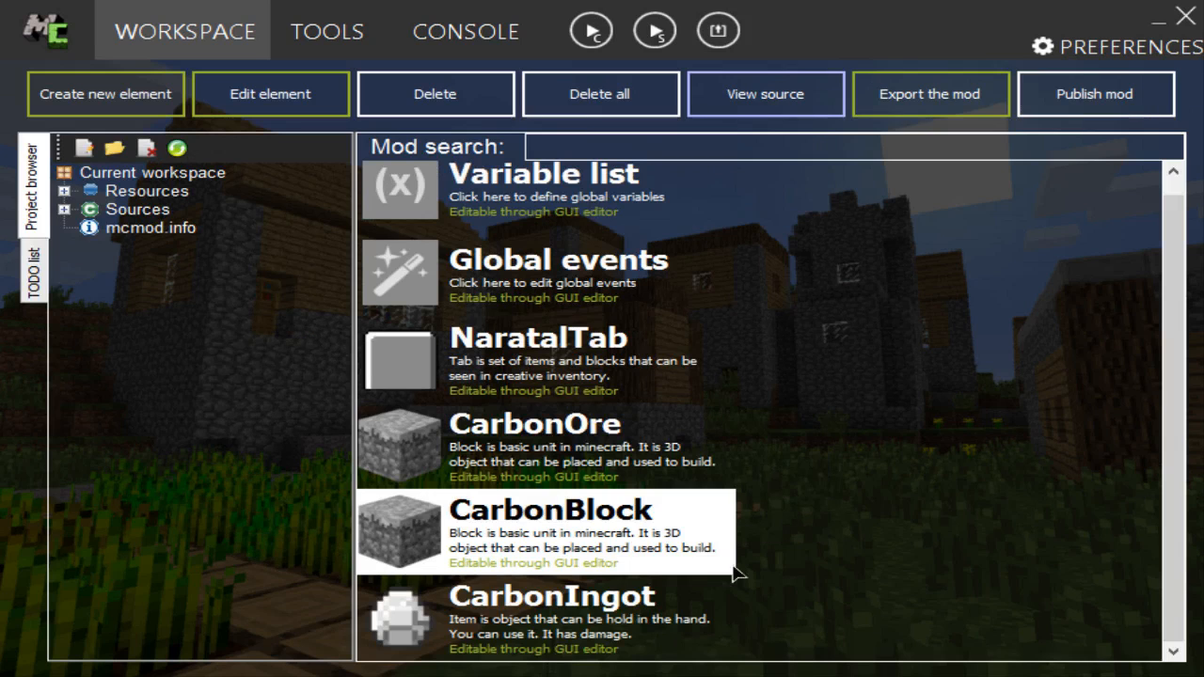
Step: Run the mod in the Minecraft test client and check the list of loaded mods
left_click(590, 30)
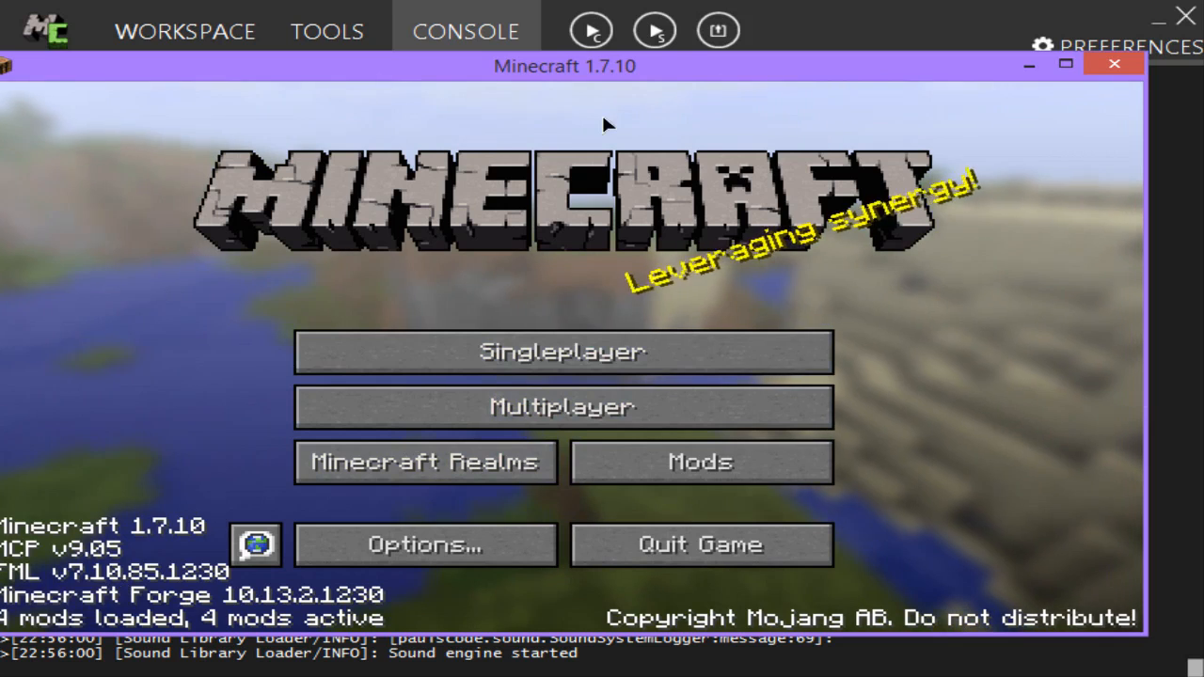
left_click_drag(604, 65, 642, 53)
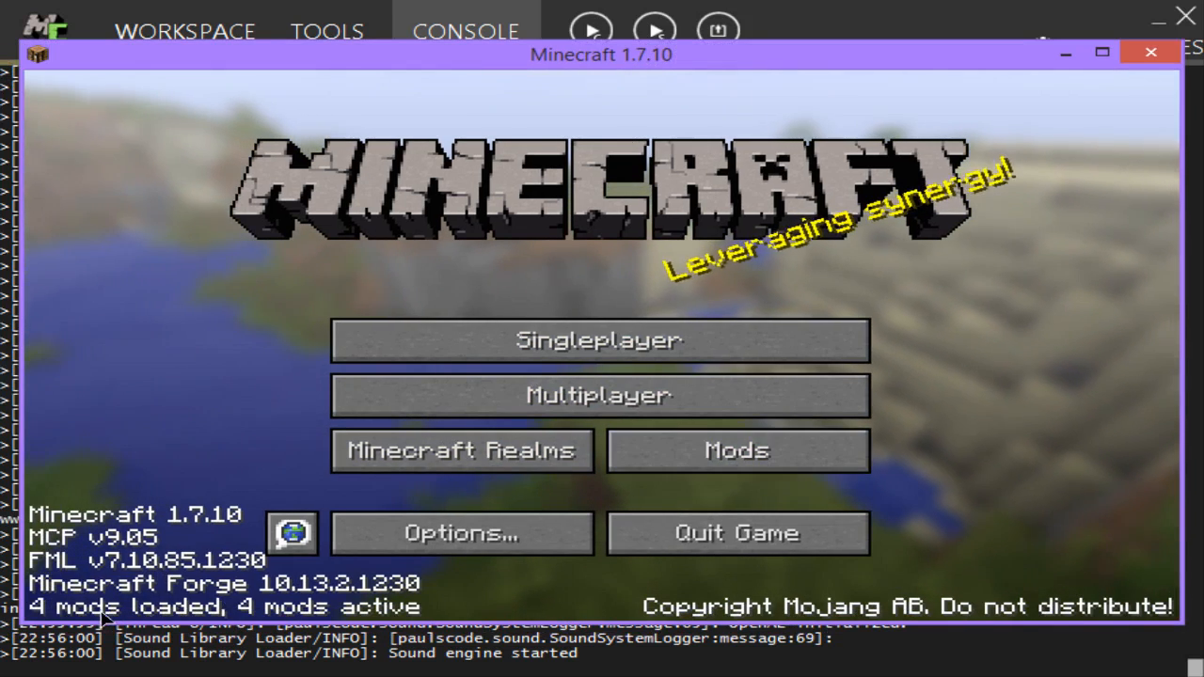
left_click(689, 453)
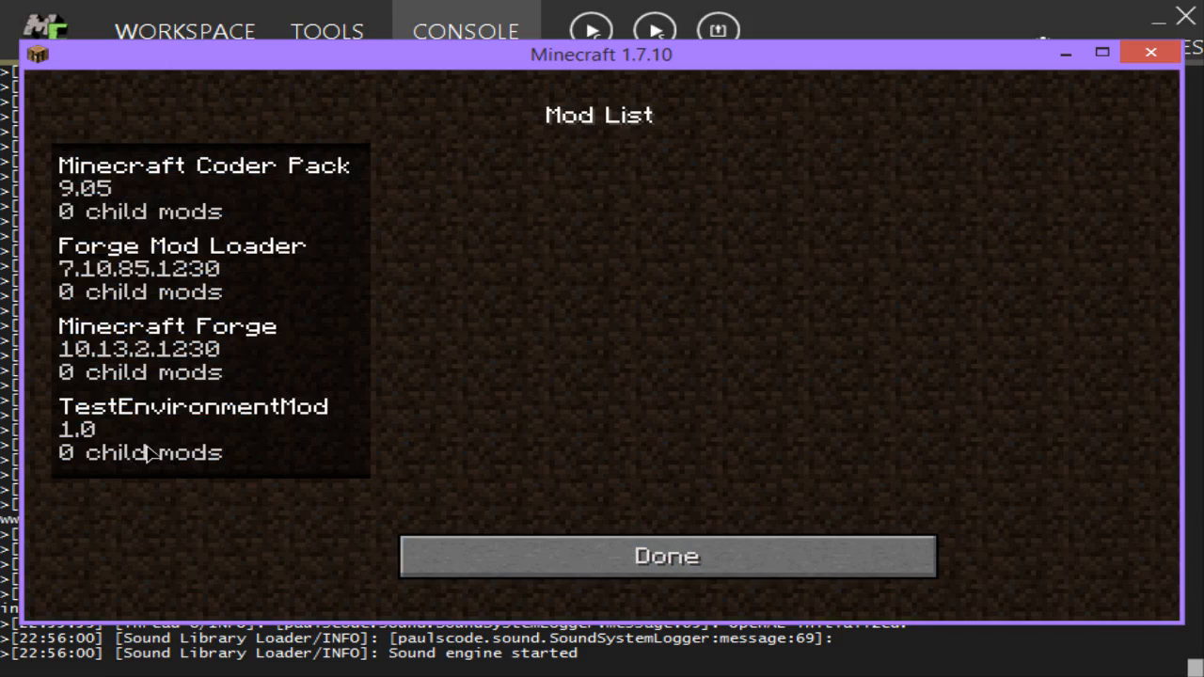
left_click(529, 564)
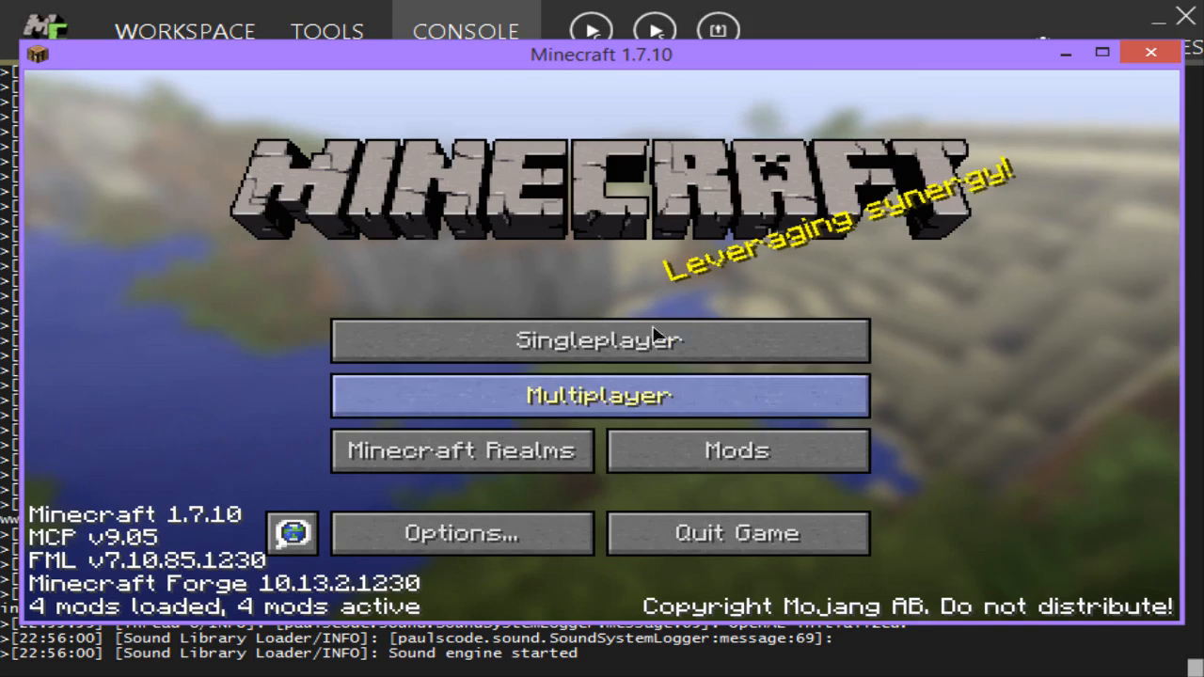
Step: Create a new singleplayer world named Test in Creative game mode
left_click(624, 341)
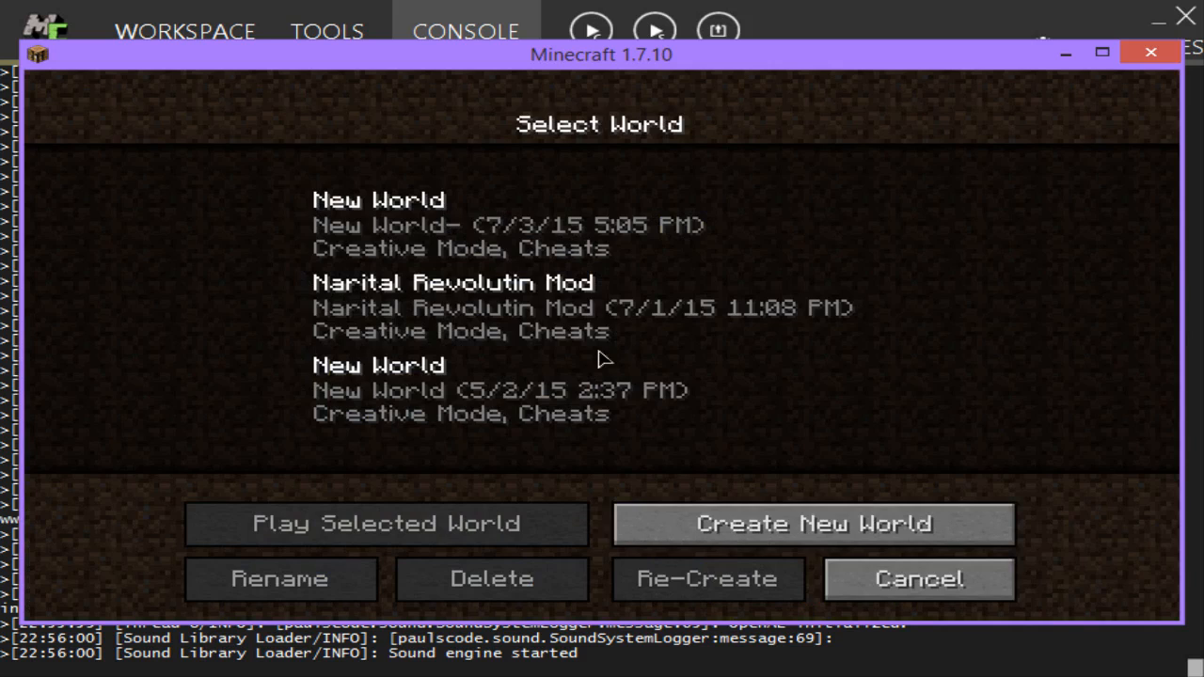
left_click(807, 540)
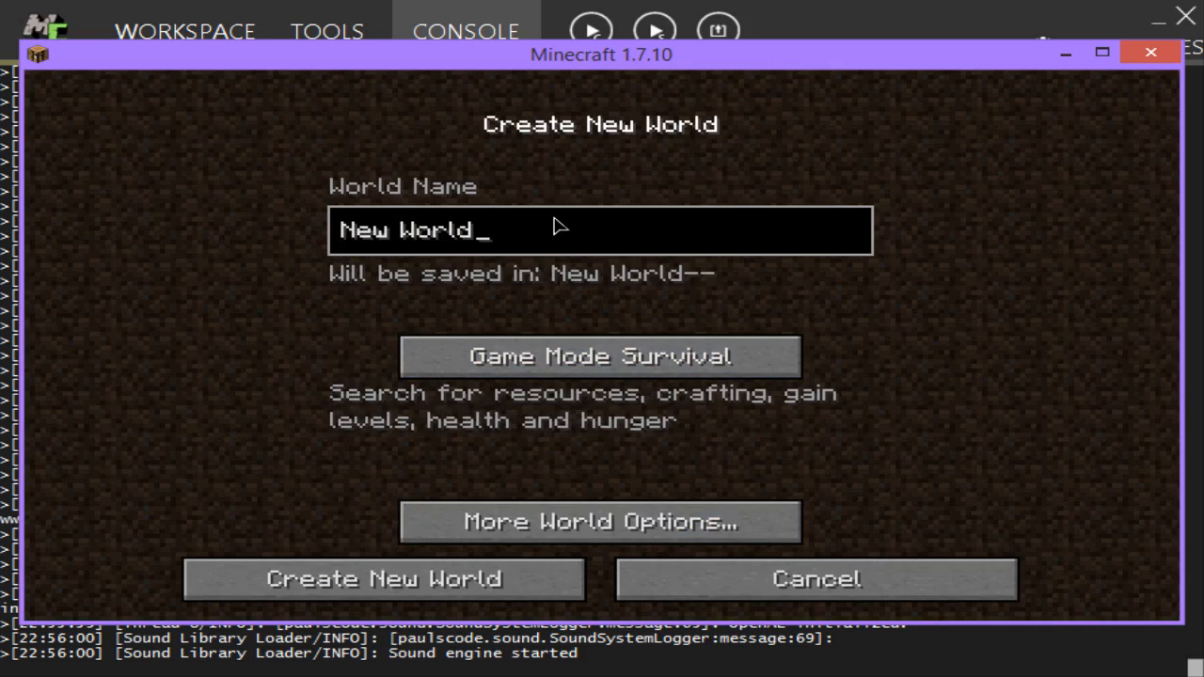
key("BackSpace")
key("BackSpace")
key("BackSpace")
key("BackSpace")
key("BackSpace")
key("BackSpace")
key("BackSpace")
key("BackSpace")
key("BackSpace")
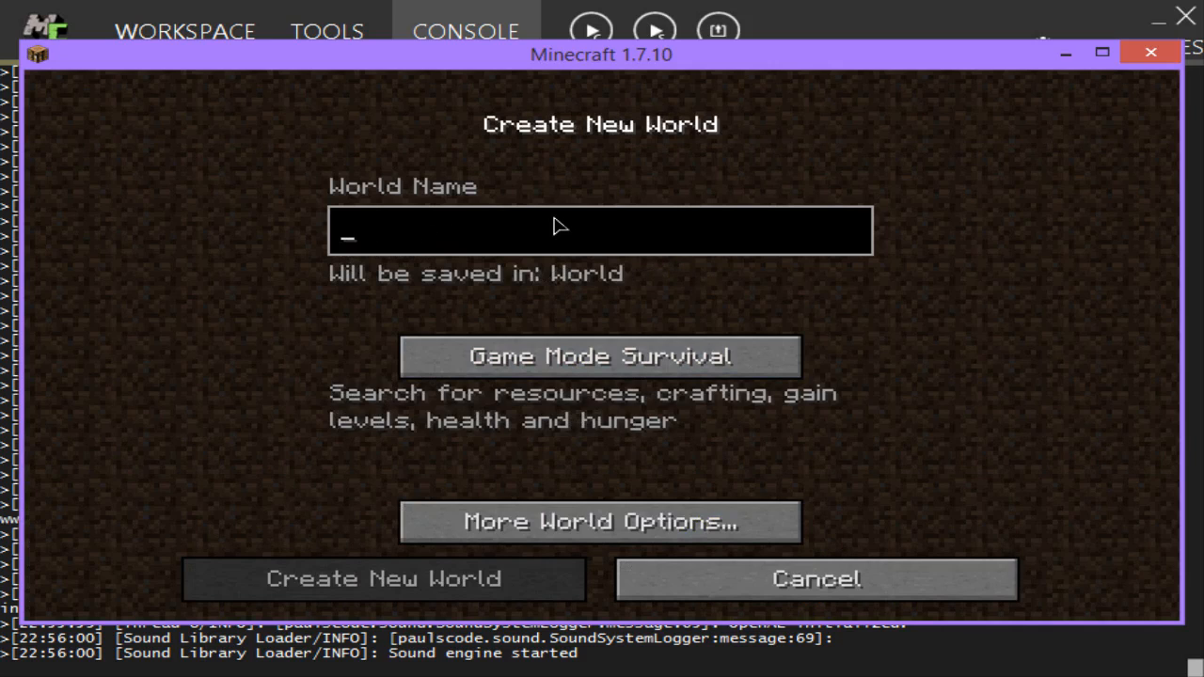
type("Test")
left_click(520, 354)
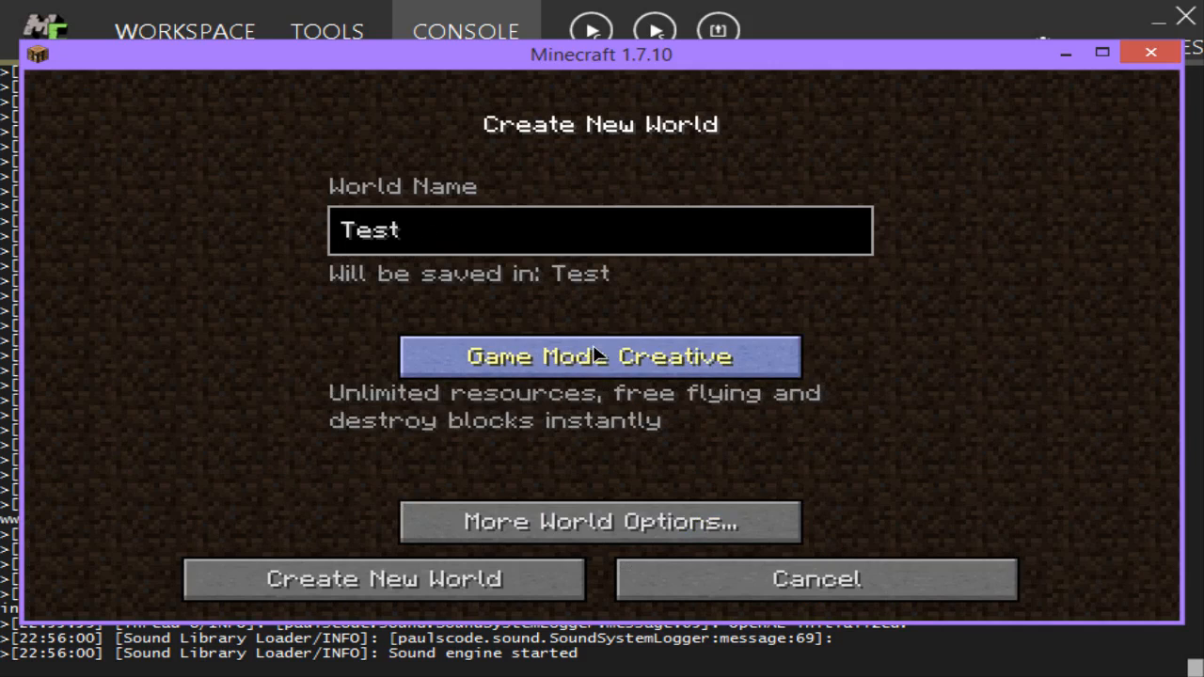
left_click(509, 575)
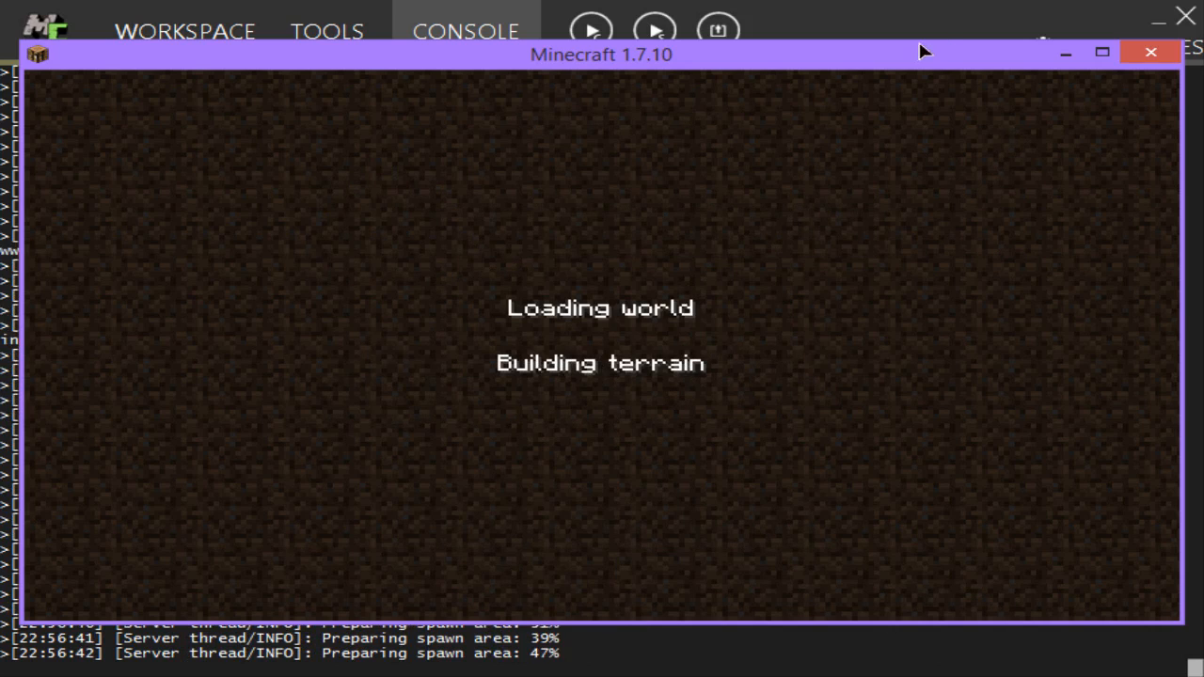
Step: Enlarge the Minecraft window so that it fills nearly the whole screen
left_click_drag(767, 41, 765, 1)
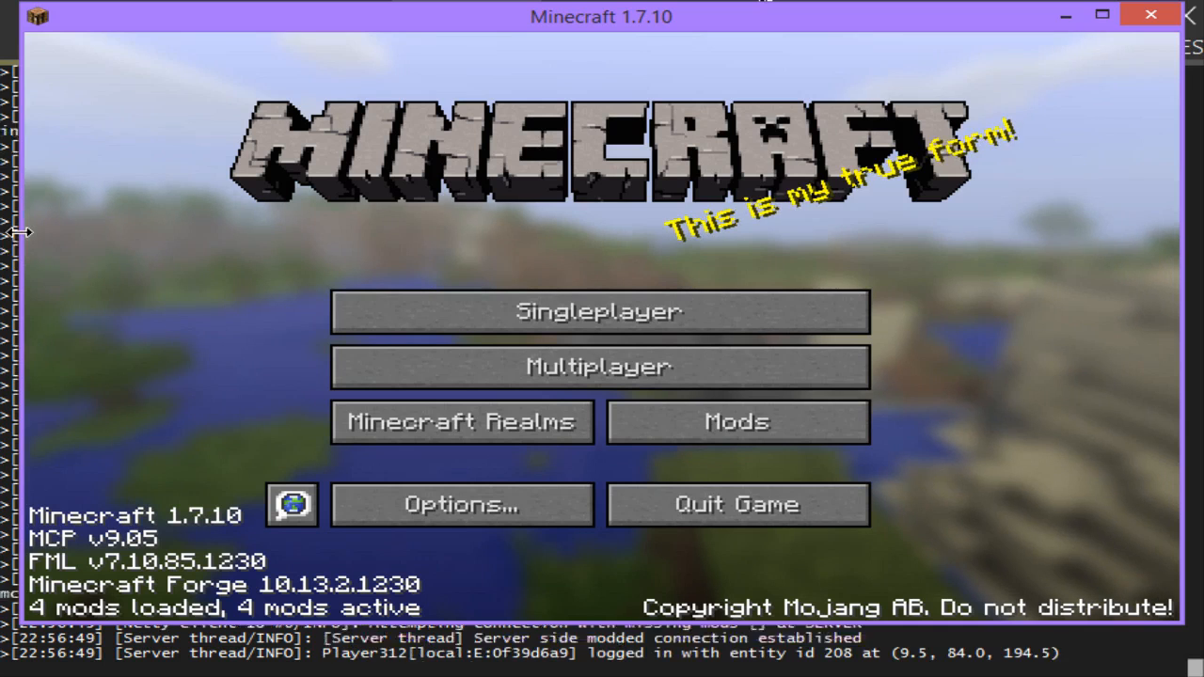
left_click_drag(23, 231, 8, 232)
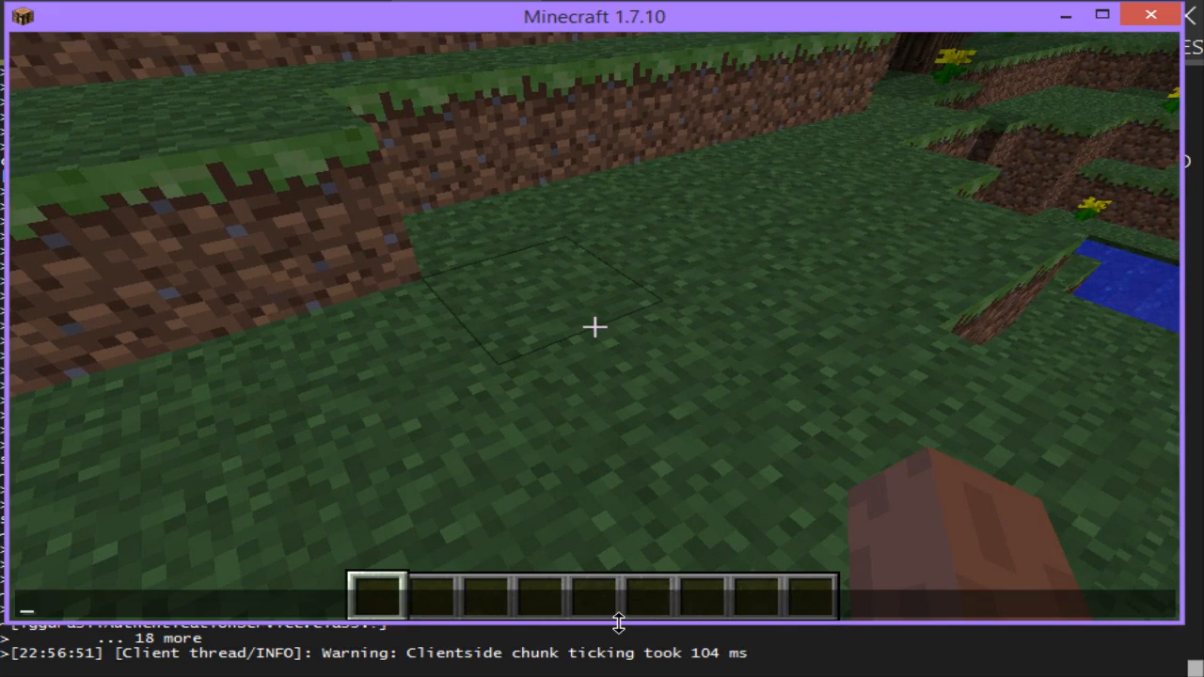
left_click_drag(618, 623, 603, 668)
left_click_drag(1182, 456, 1193, 458)
Step: Walk through the Test world and view the Naratal Tab on the second page of the creative inventory
left_click(752, 360)
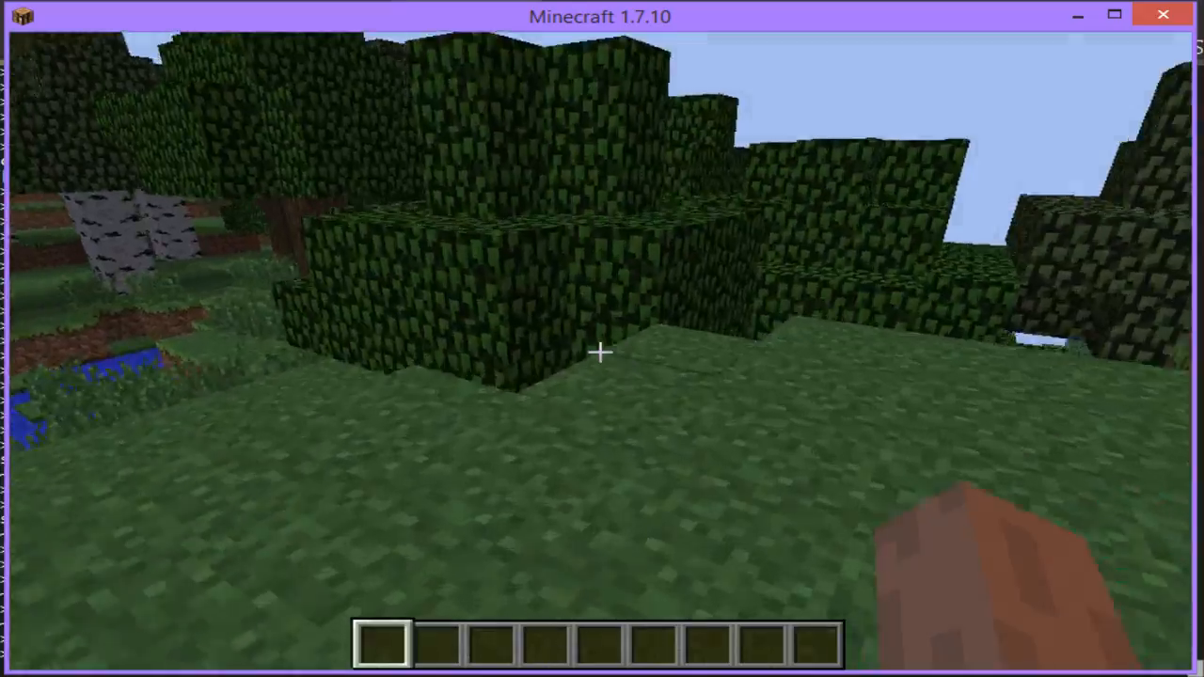
key("w")
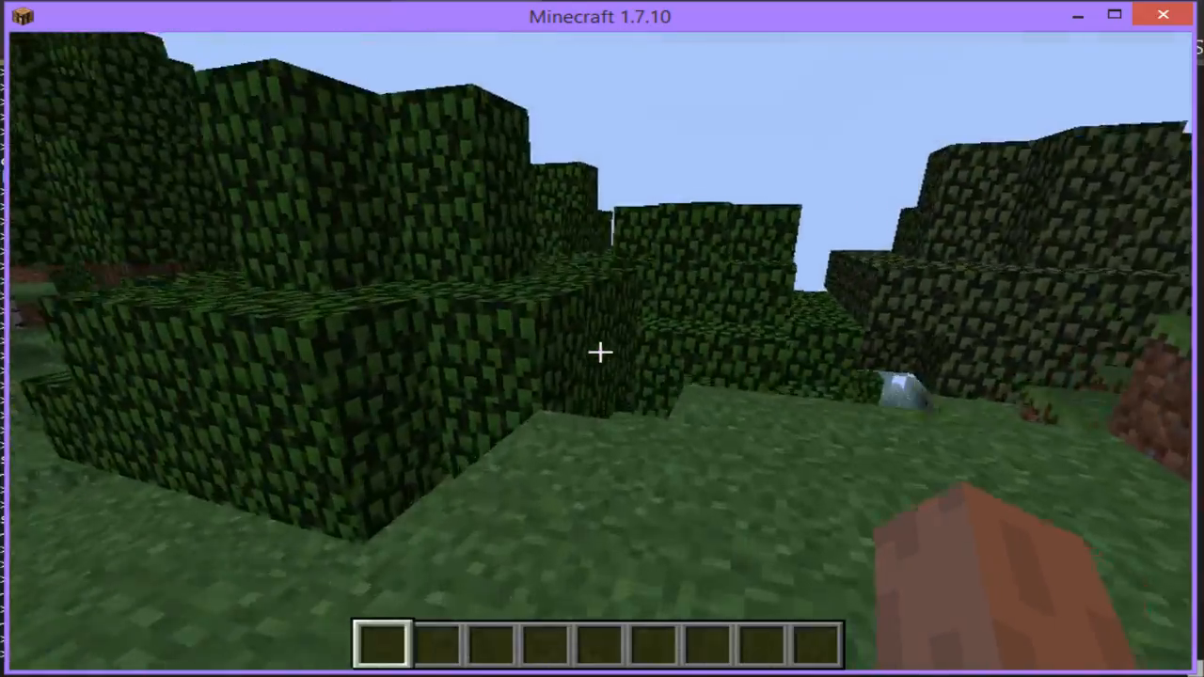
key("space")
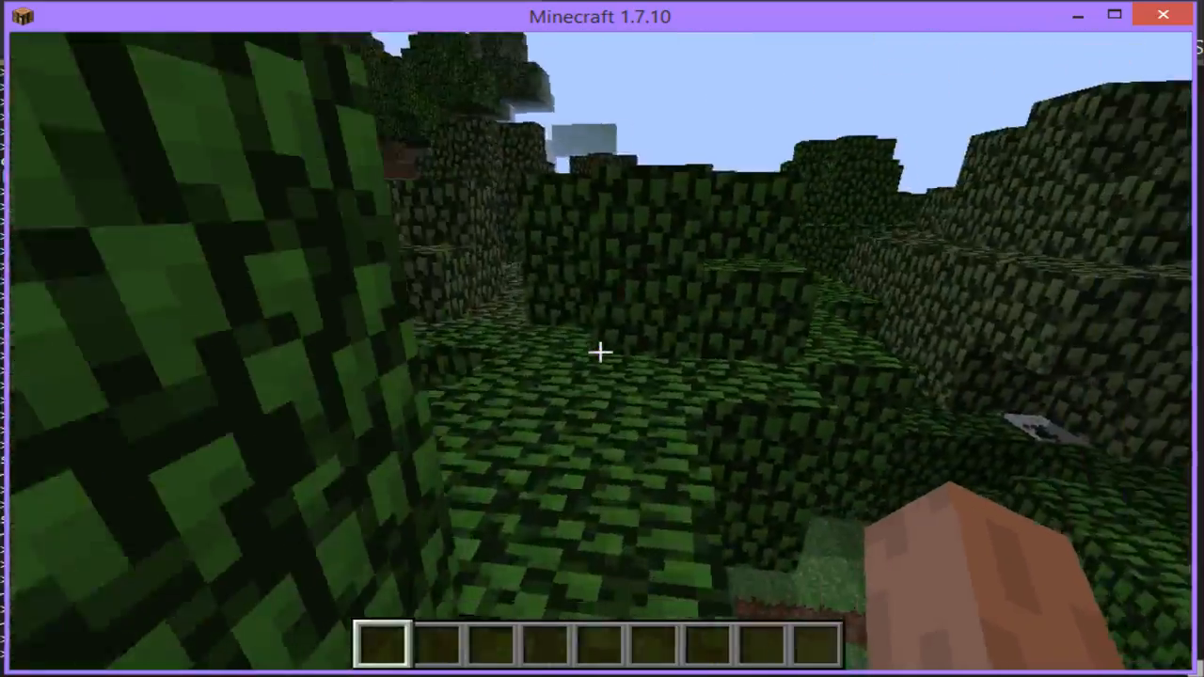
key("e")
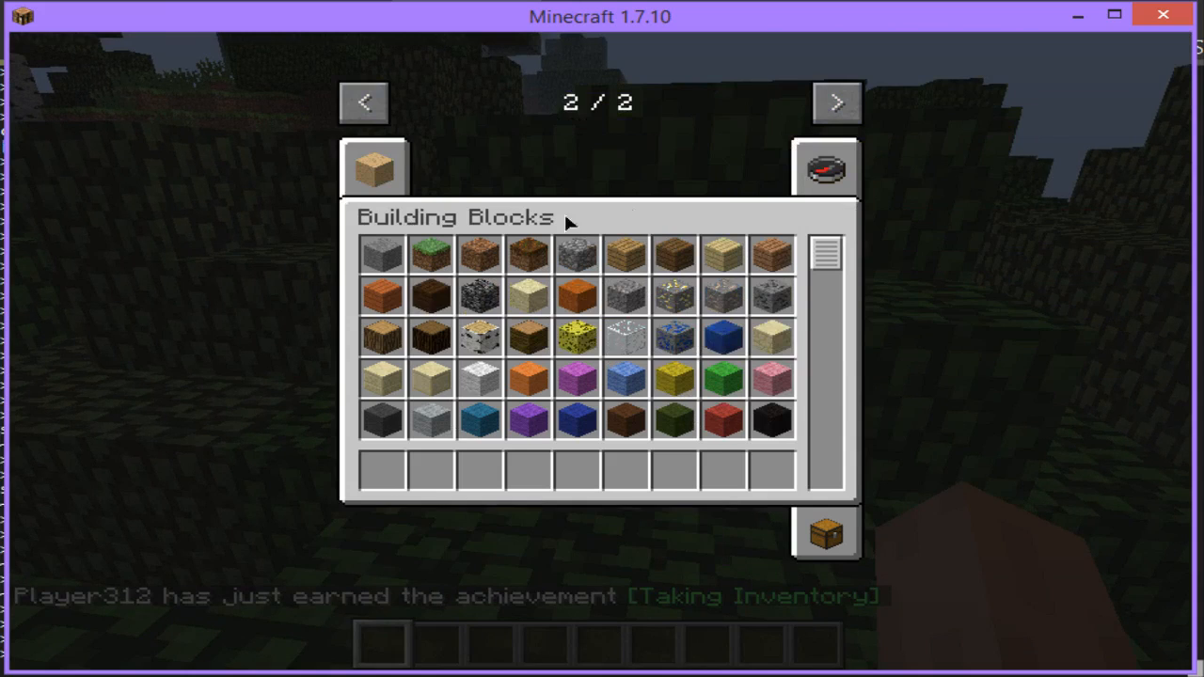
left_click(390, 188)
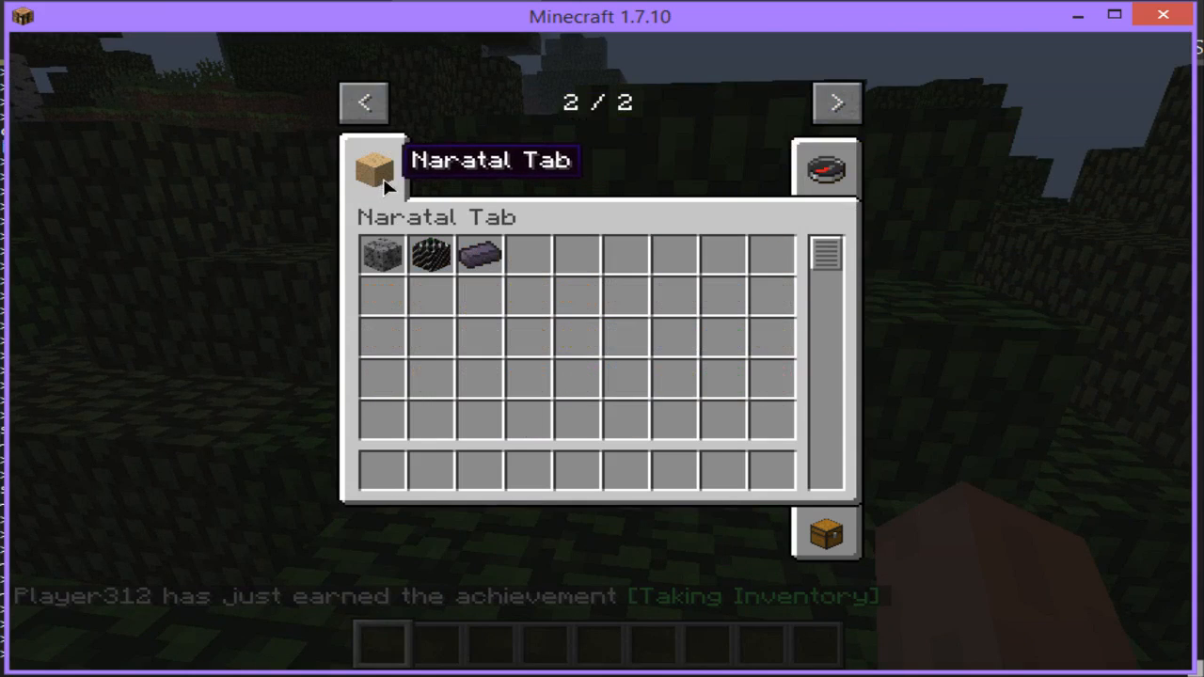
Step: Put Carbon Ore, Carbon Block and Carbon Ingot from the Naratal Tab into the first three hotbar slots
left_click(381, 259)
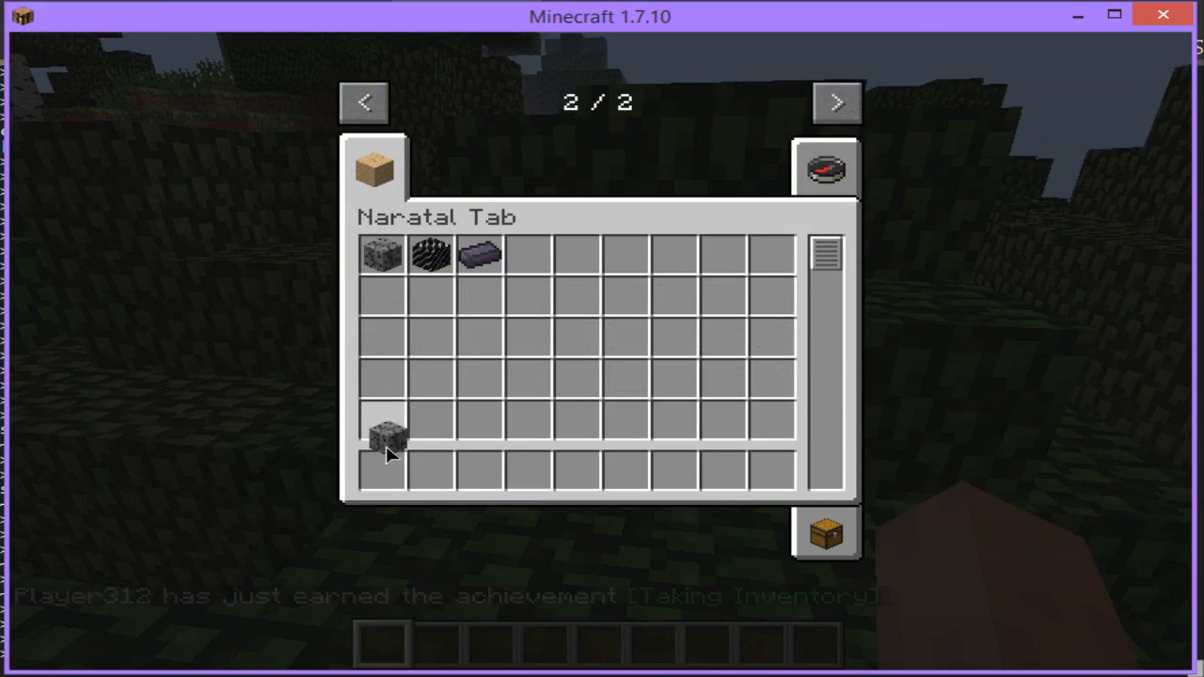
left_click(384, 470)
left_click(431, 253)
left_click(431, 471)
left_click(480, 253)
left_click(480, 470)
key("e")
Step: Hold each carbon item in turn, and place a Carbon Block and a Carbon Ore side by side on the grass
key("2")
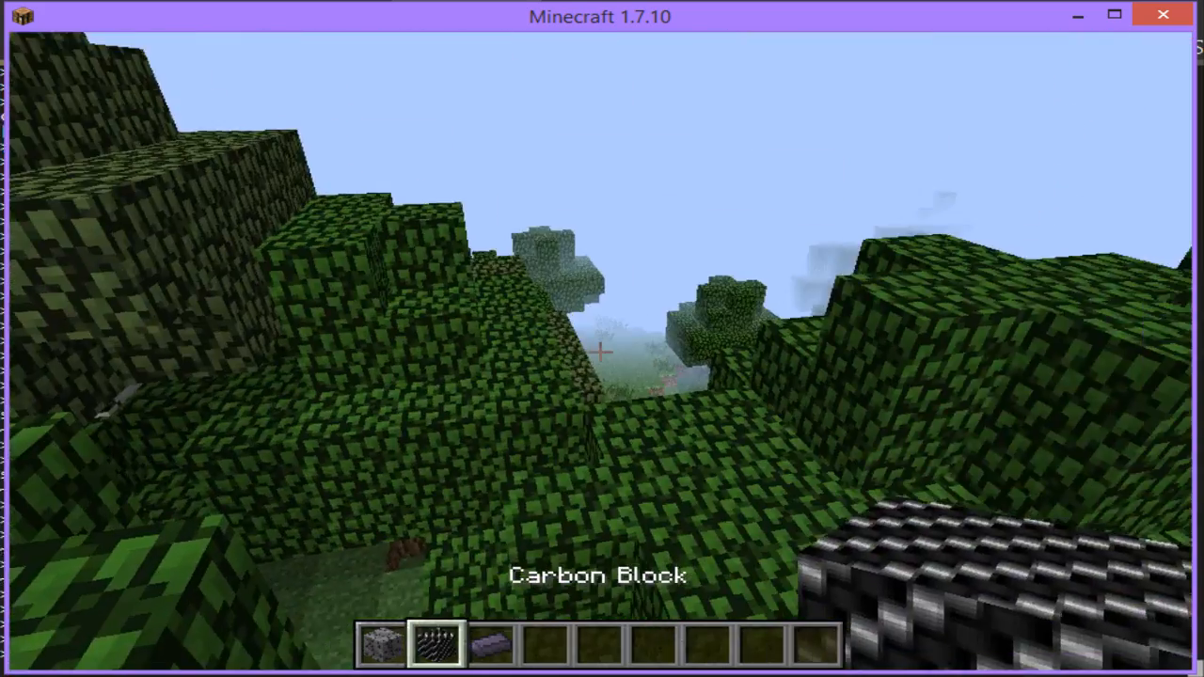
key("3")
key("1")
key("2")
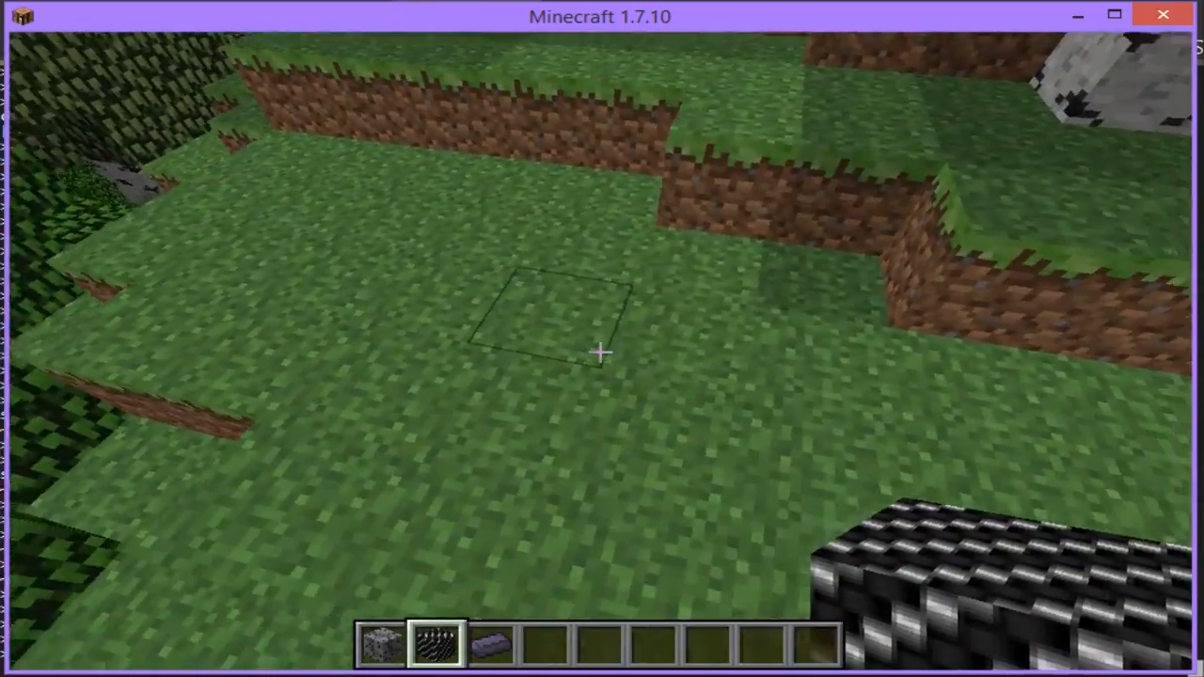
right_click(600, 353)
key("1")
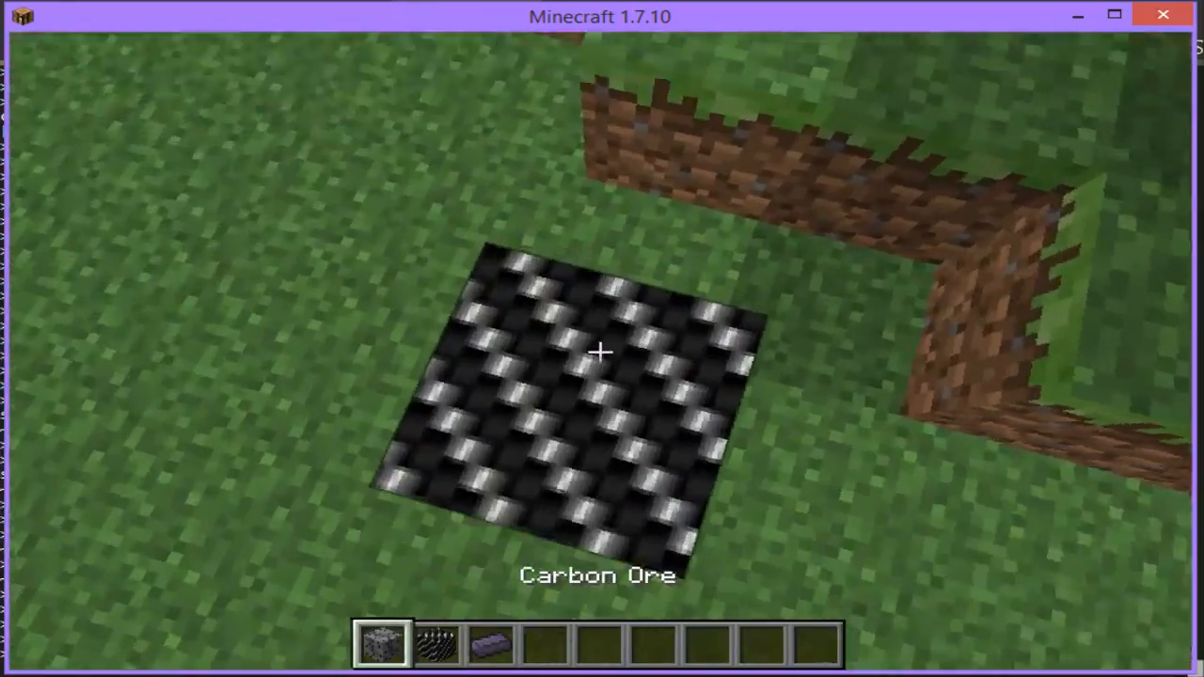
right_click(600, 353)
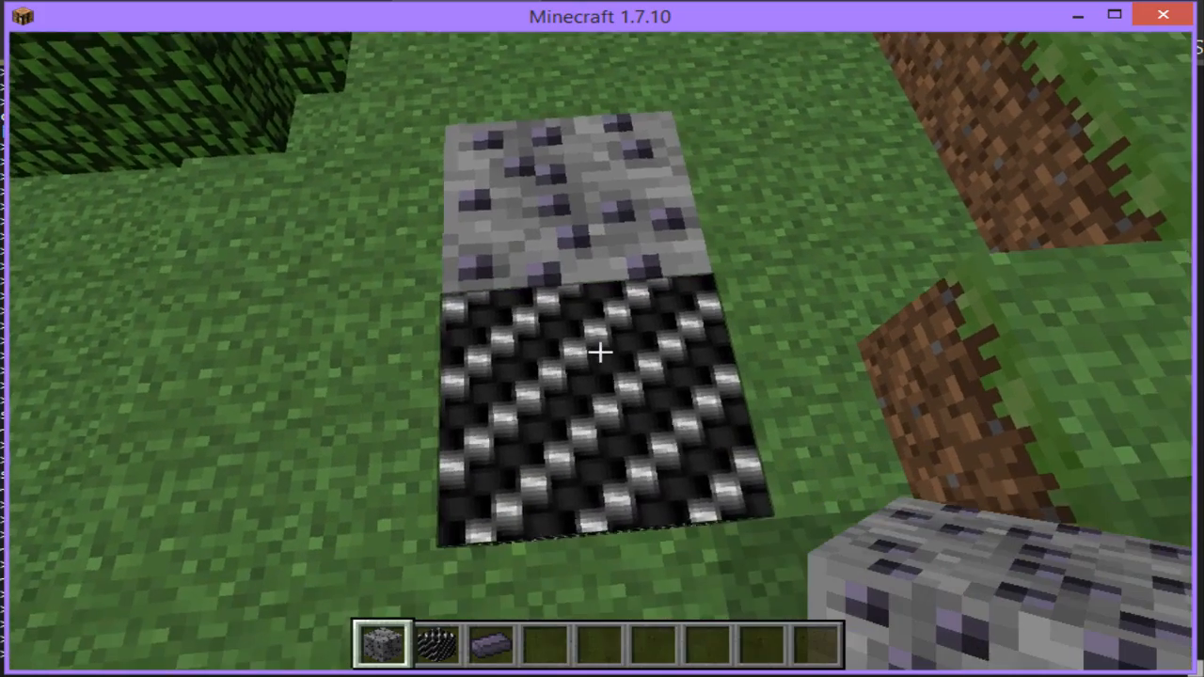
key("3")
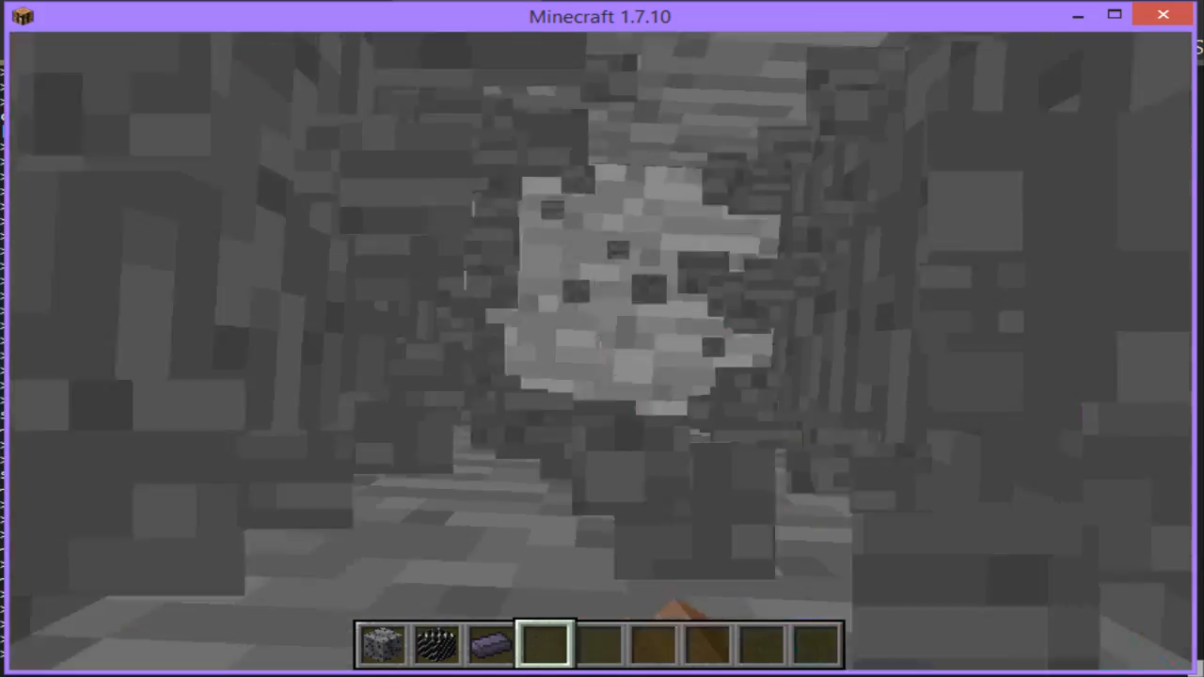
Step: Dig a descending tunnel bare-handed through the stone to look for naturally generated Carbon Ore
key("w")
left_click(601, 351)
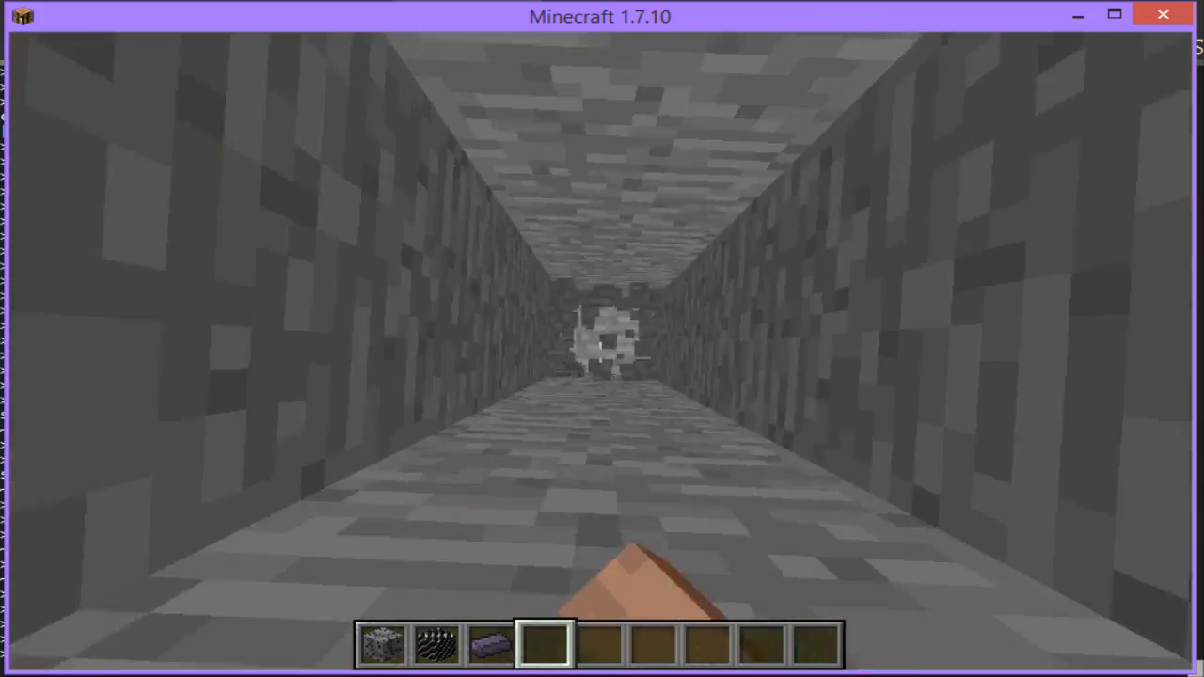
left_click(600, 352)
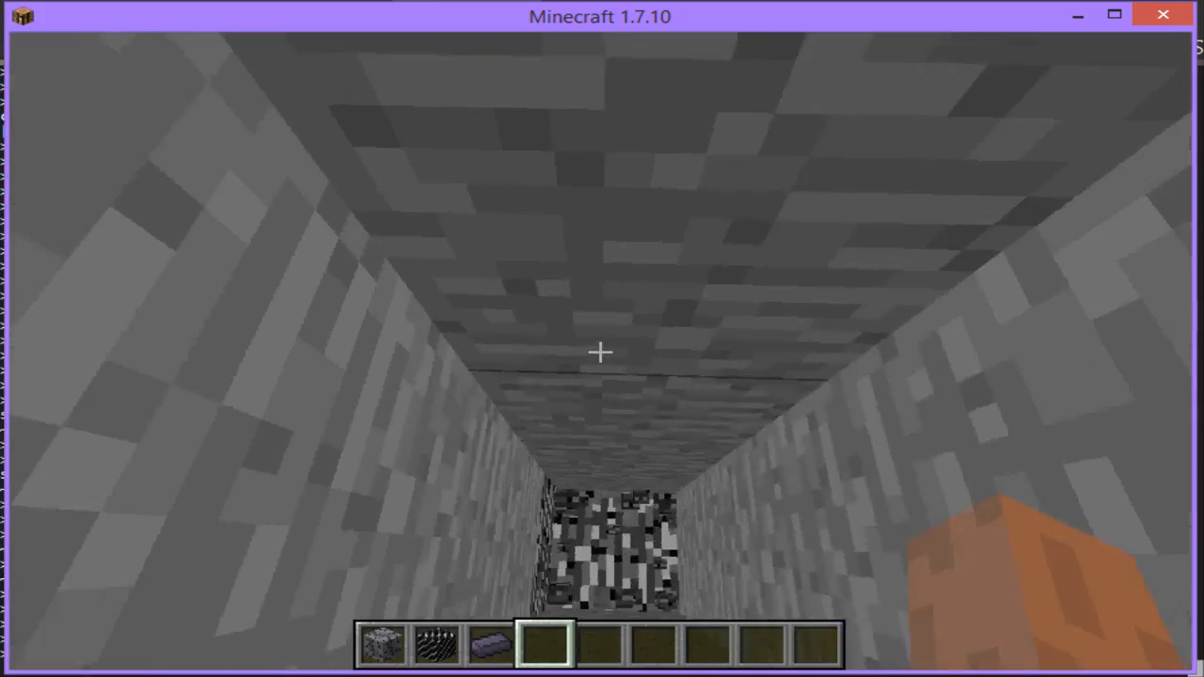
left_click(600, 351)
key("w")
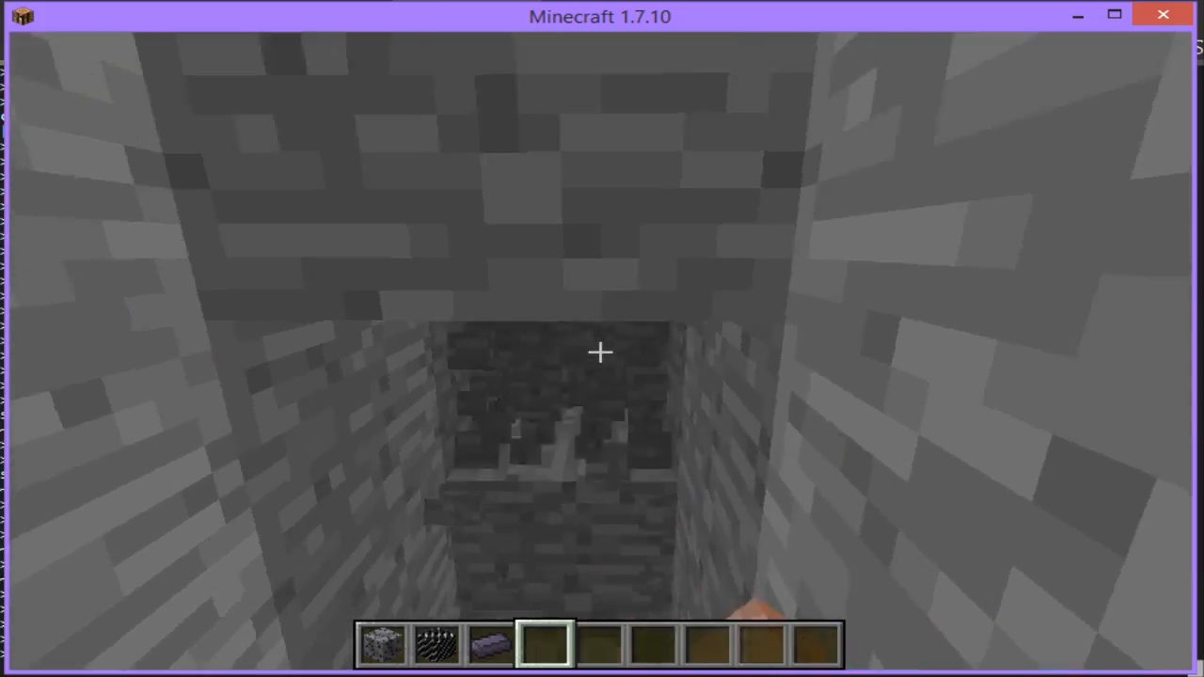
left_click(600, 352)
left_click(600, 352)
key("w")
left_click(600, 352)
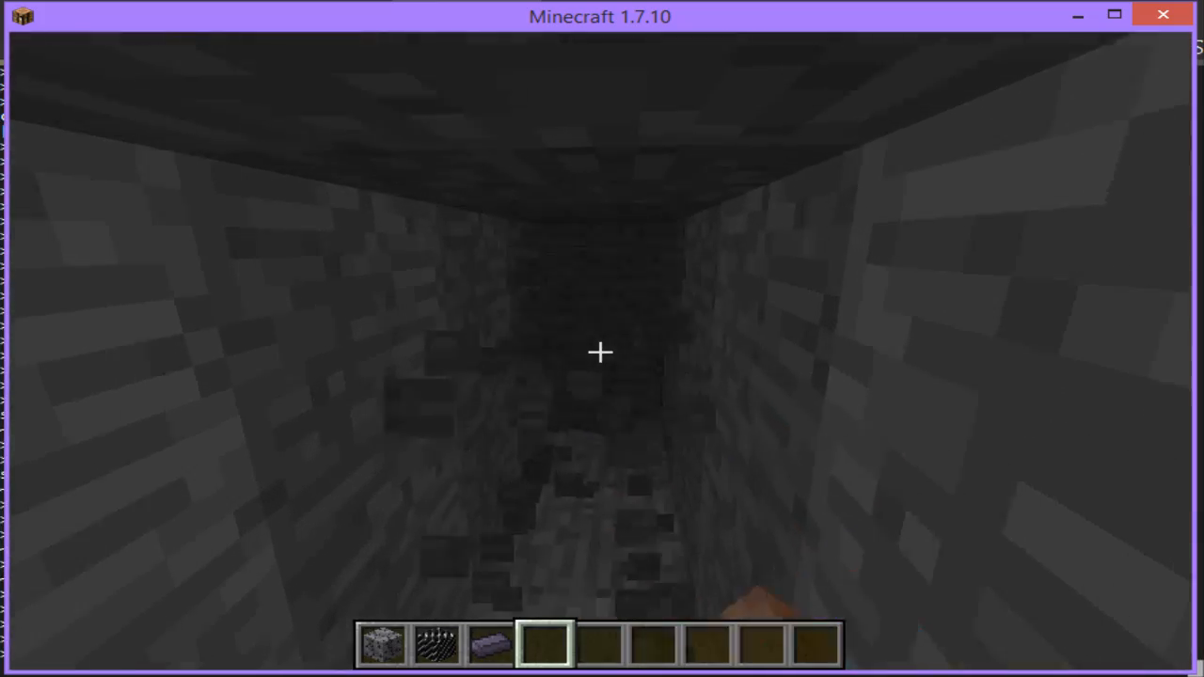
key("w")
left_click(600, 352)
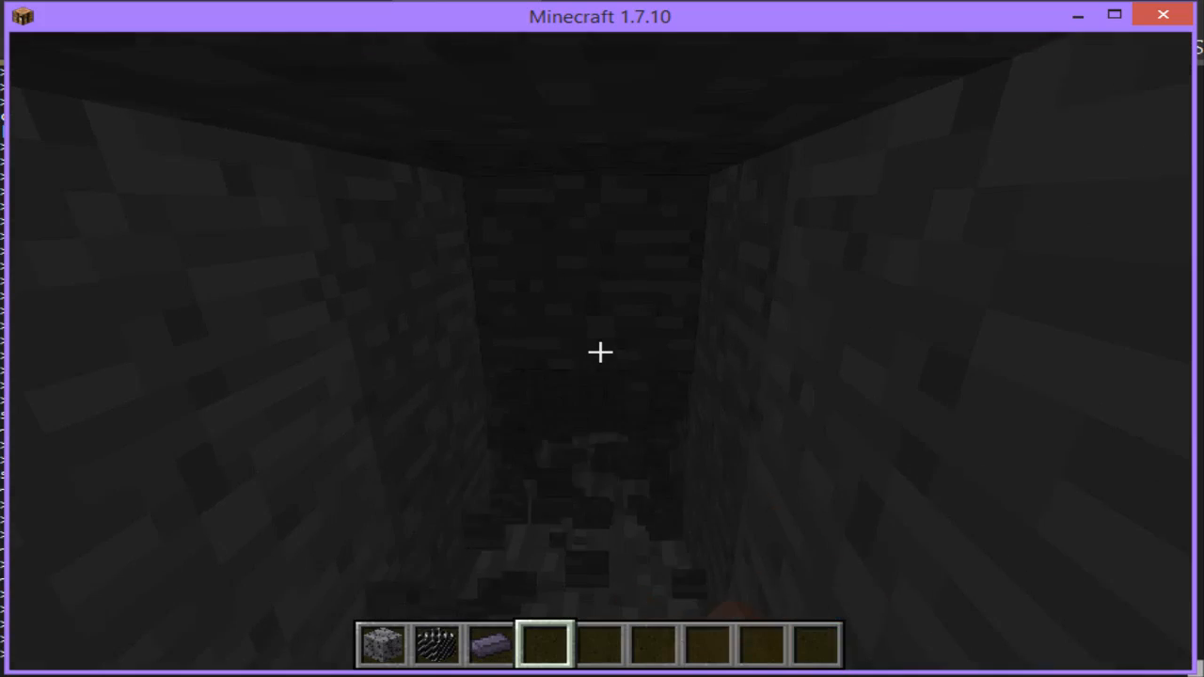
key("w")
left_click(600, 352)
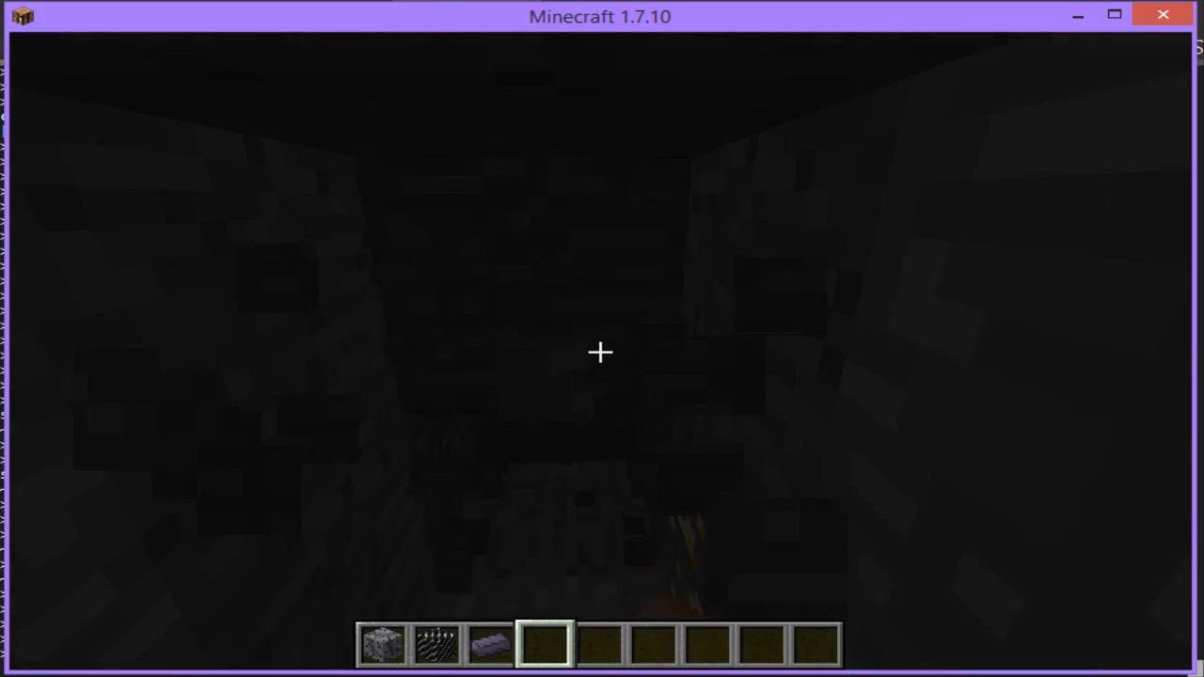
left_click(600, 352)
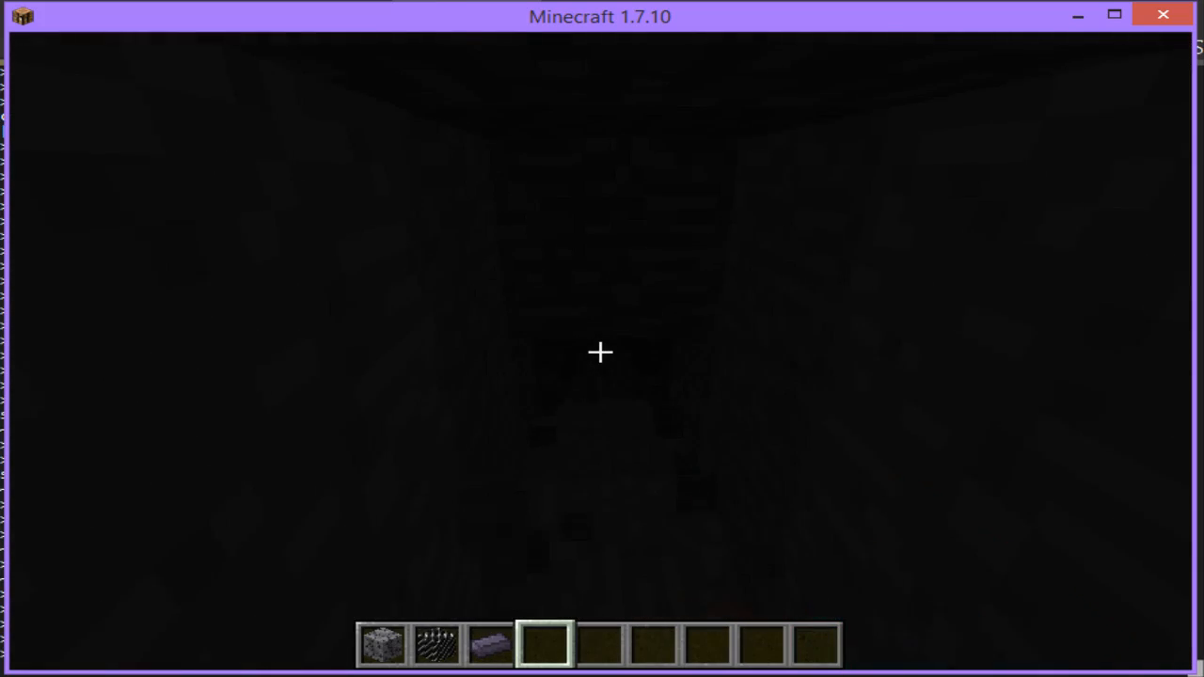
Step: Search the creative items for "night", add a Splash Potion of Night Vision to the fourth hotbar slot and throw it
key("e")
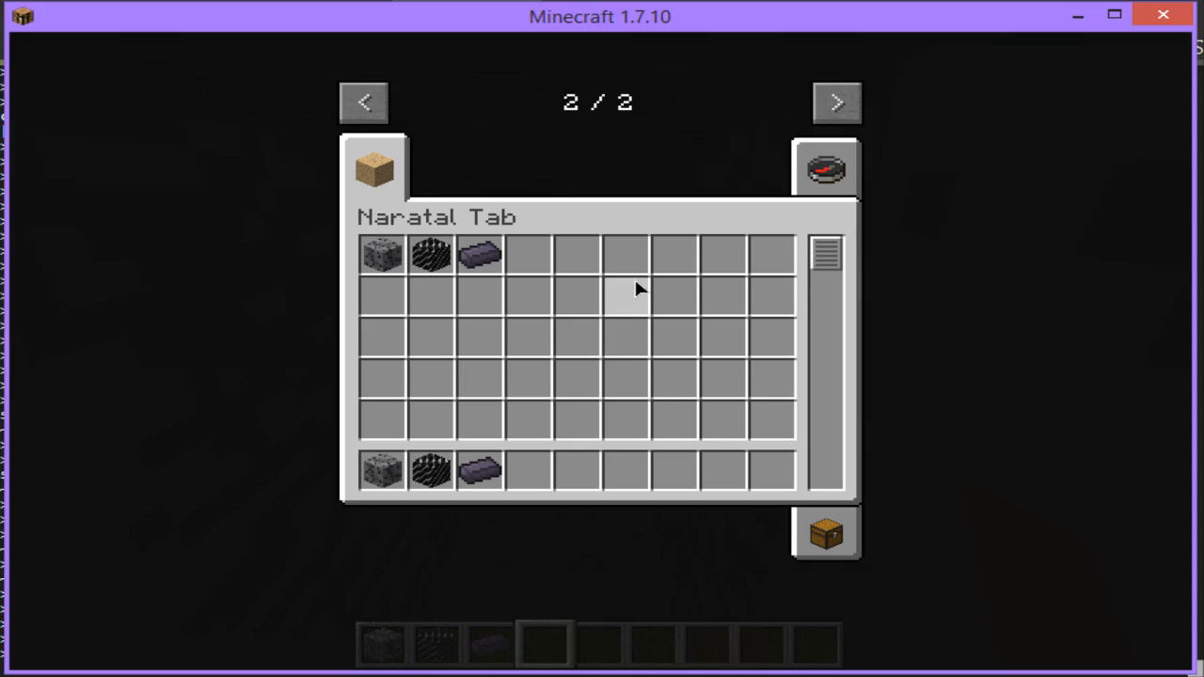
left_click(840, 158)
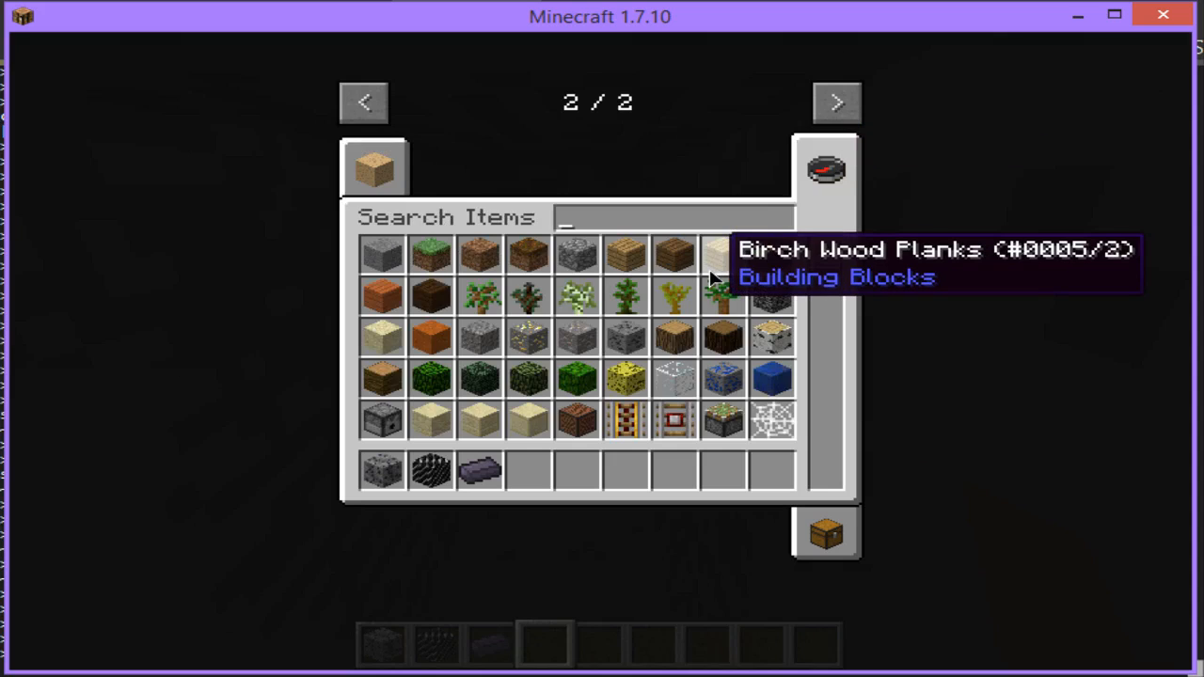
type("night")
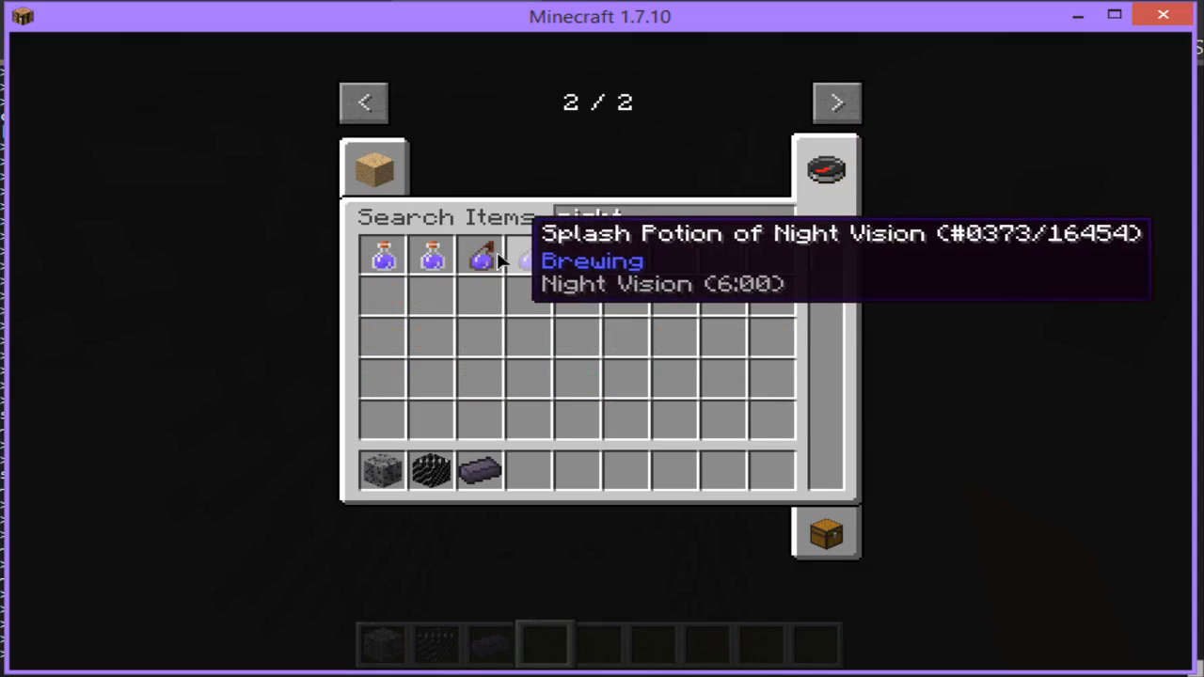
left_click(529, 256)
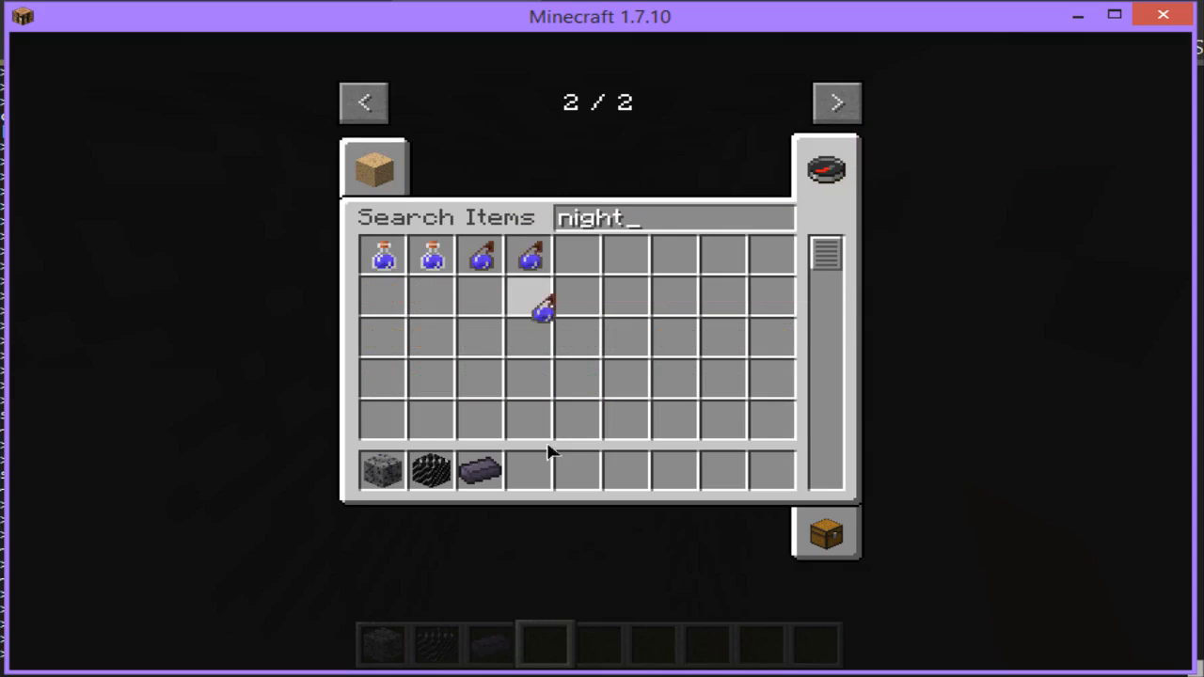
left_click(529, 470)
key("Escape")
right_click(602, 352)
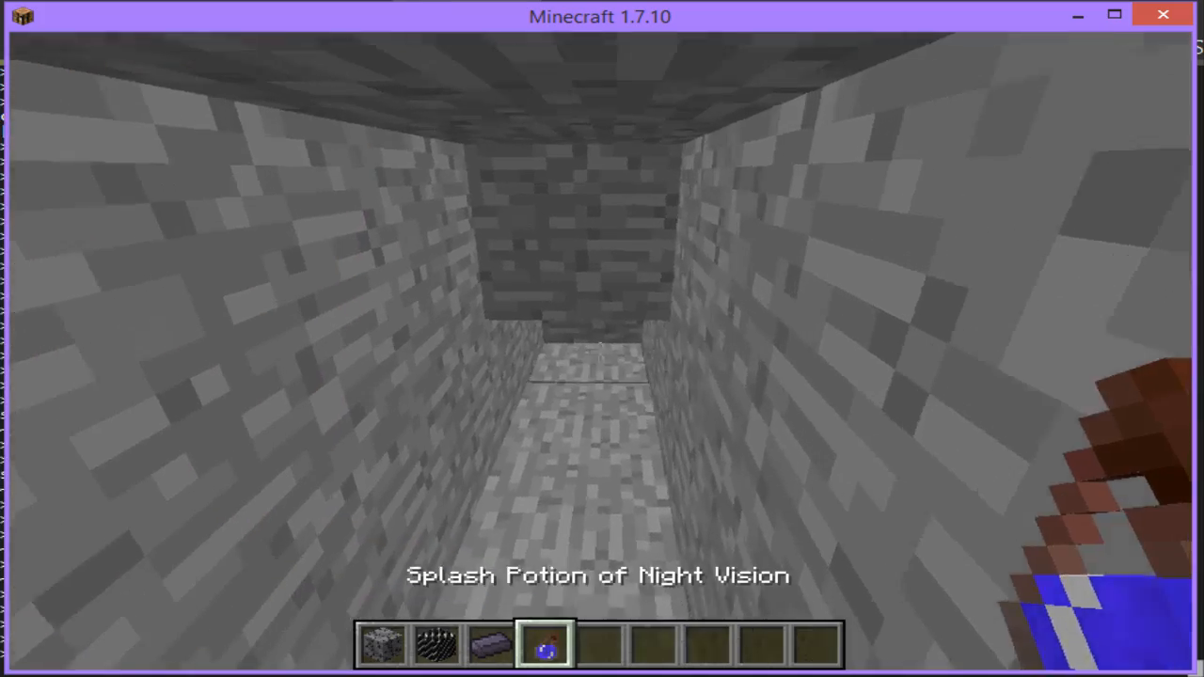
right_click(602, 351)
right_click(602, 352)
Step: Continue the tunnel bare-handed through the stone until a Carbon Ore vein is reached
scroll(600, 351, "down", 1)
key("w")
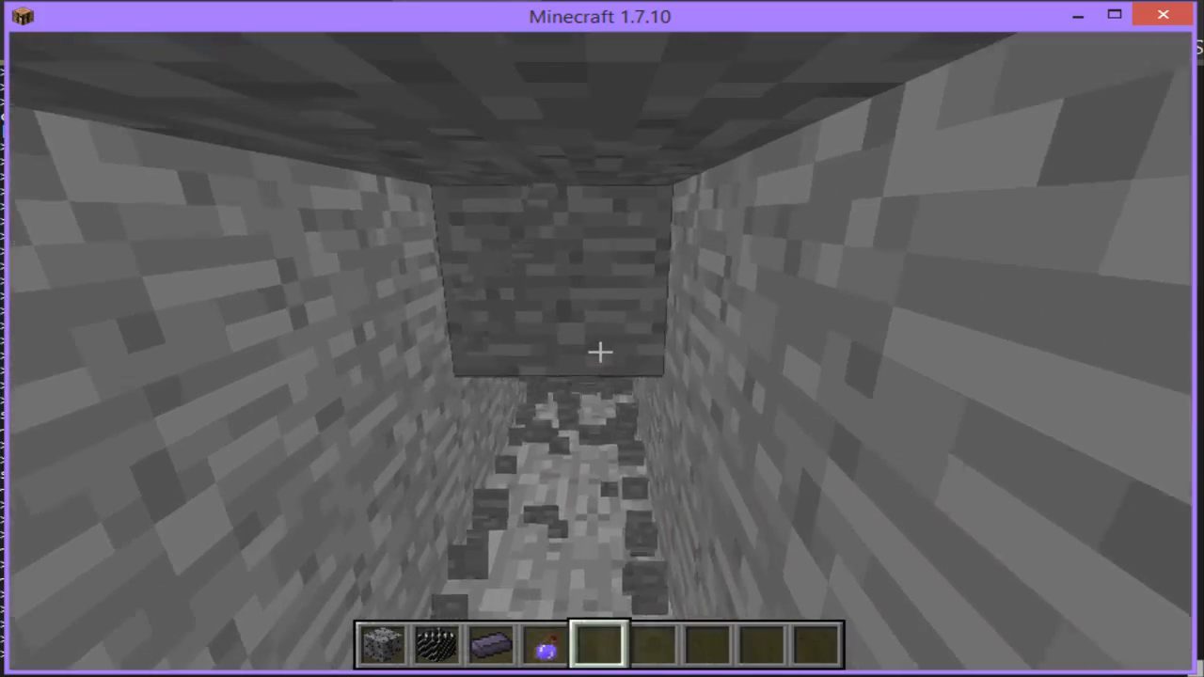
left_click(600, 352)
left_click(600, 352)
left_click(600, 351)
key("w")
left_click(600, 351)
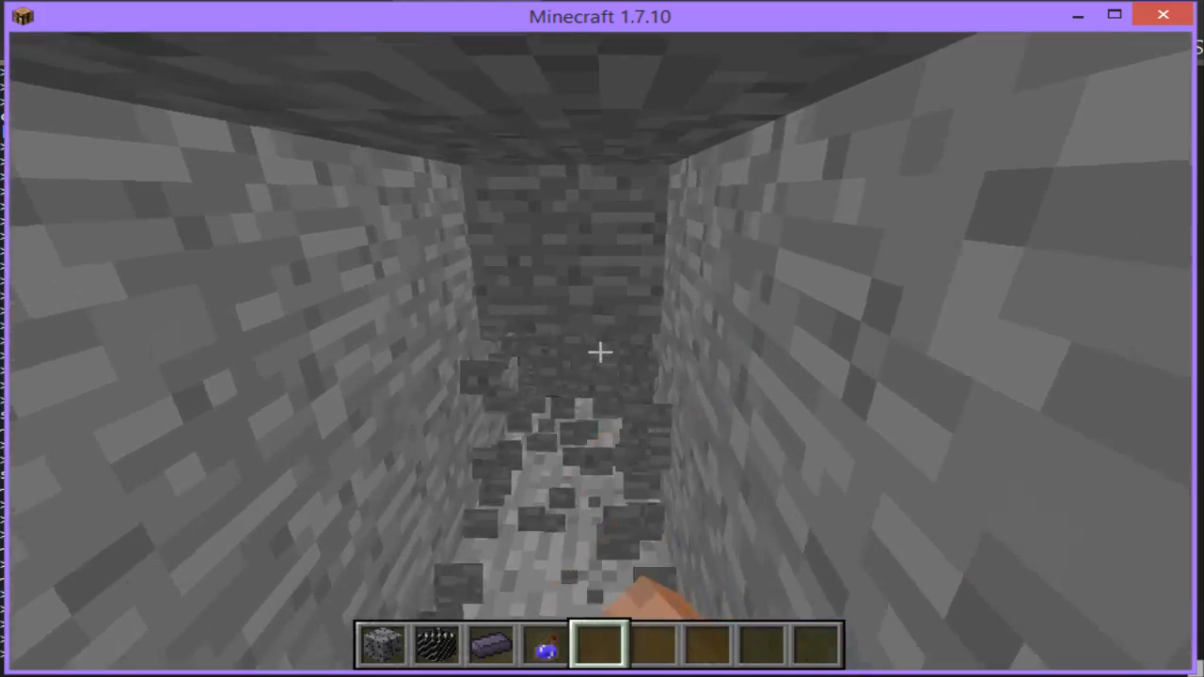
left_click(600, 352)
left_click(600, 352)
left_click(600, 352)
key("w")
left_click(600, 352)
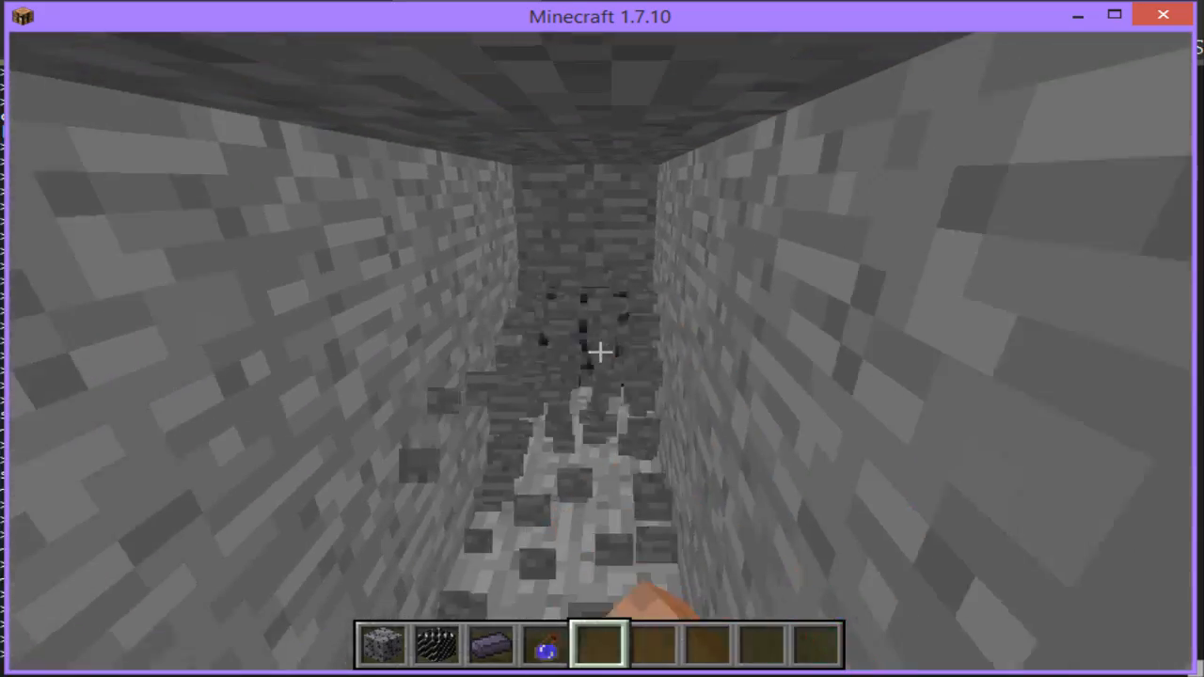
left_click(600, 352)
left_click(600, 352)
left_click(600, 351)
left_click(600, 352)
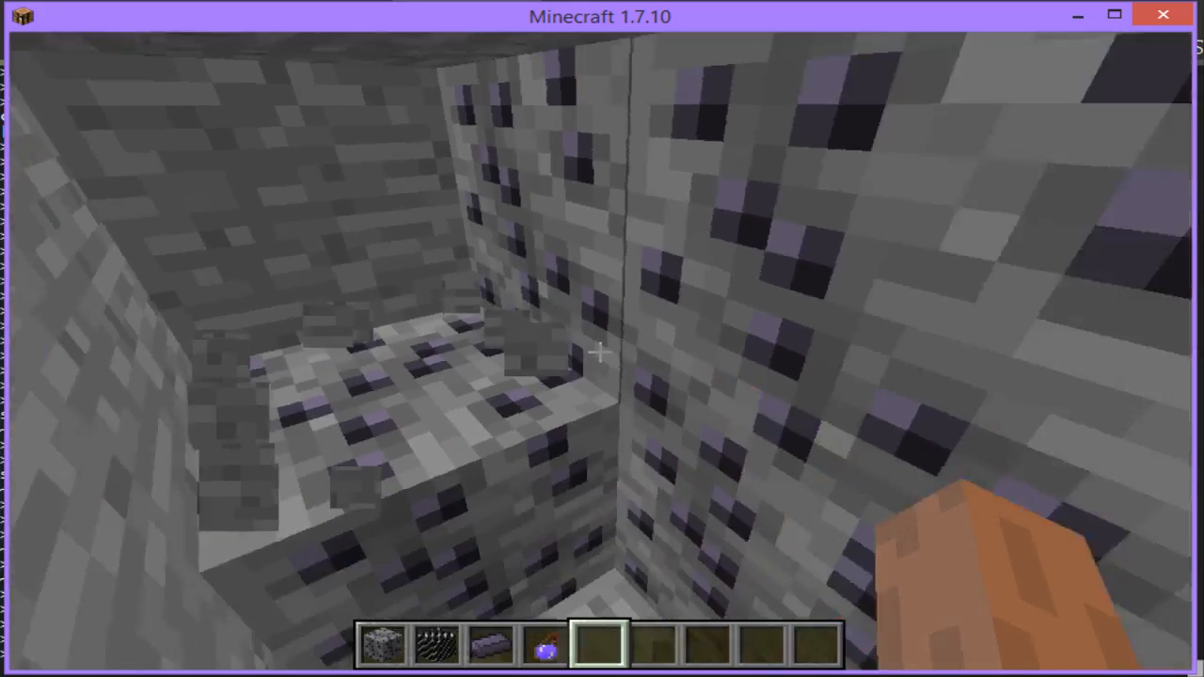
Step: Break away the stone beside the Carbon Ore vein to expose its side
key("s")
left_click(600, 352)
left_click(600, 351)
left_click(600, 352)
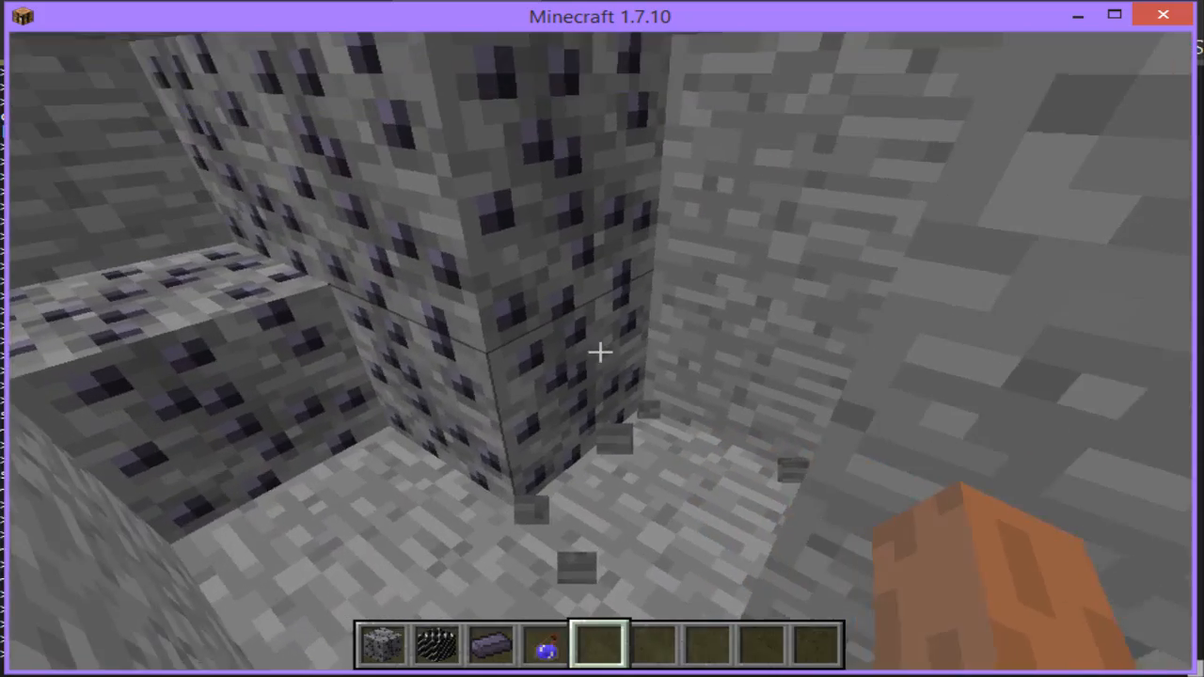
key("1")
scroll(600, 352, "down", 4)
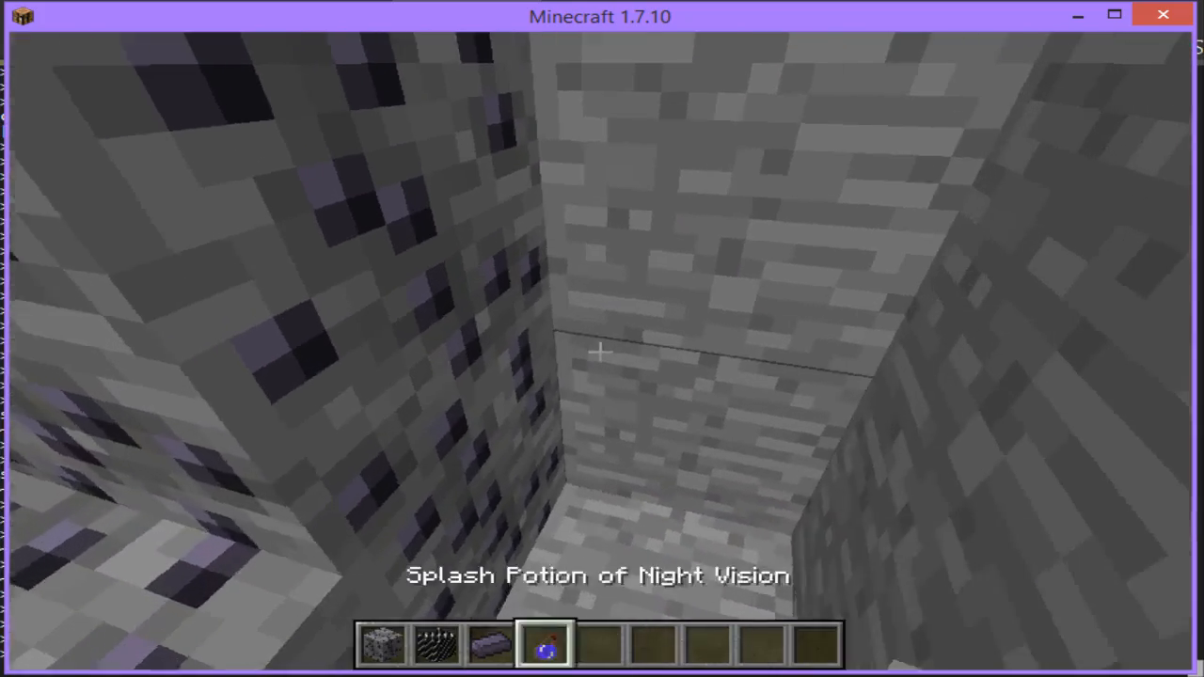
left_click(600, 352)
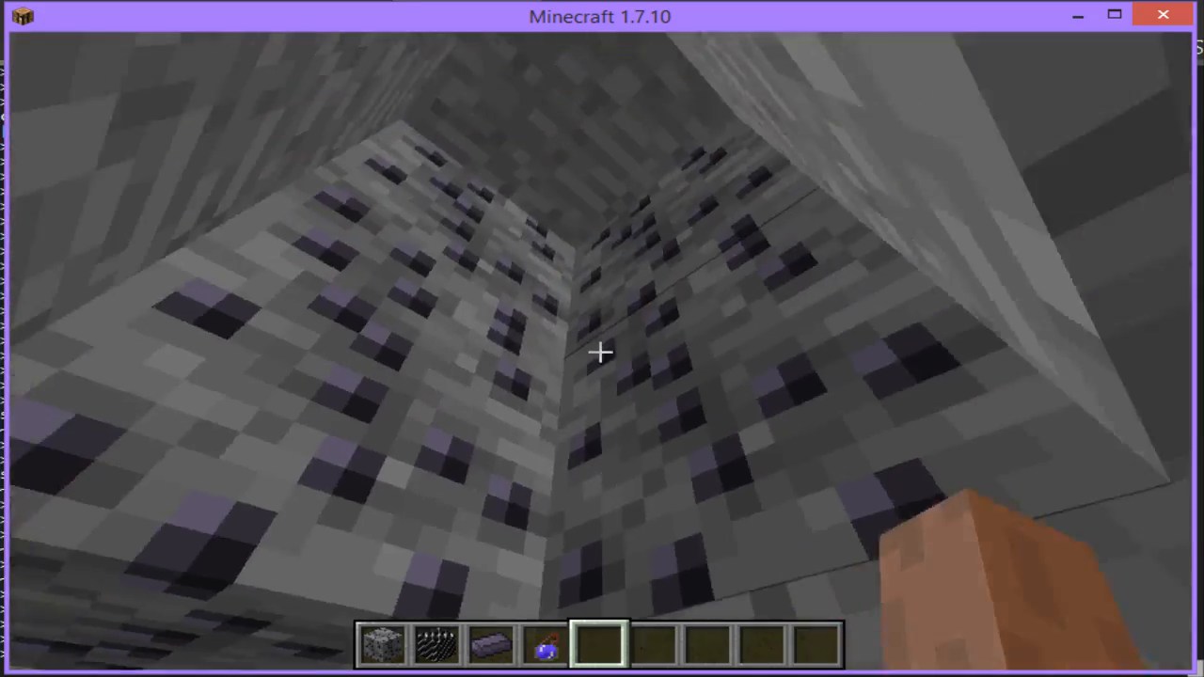
Step: Clear the remaining stone above and around the Carbon Ore vein to open up a space around it
left_click(600, 352)
left_click(600, 352)
left_click(600, 351)
left_click(600, 351)
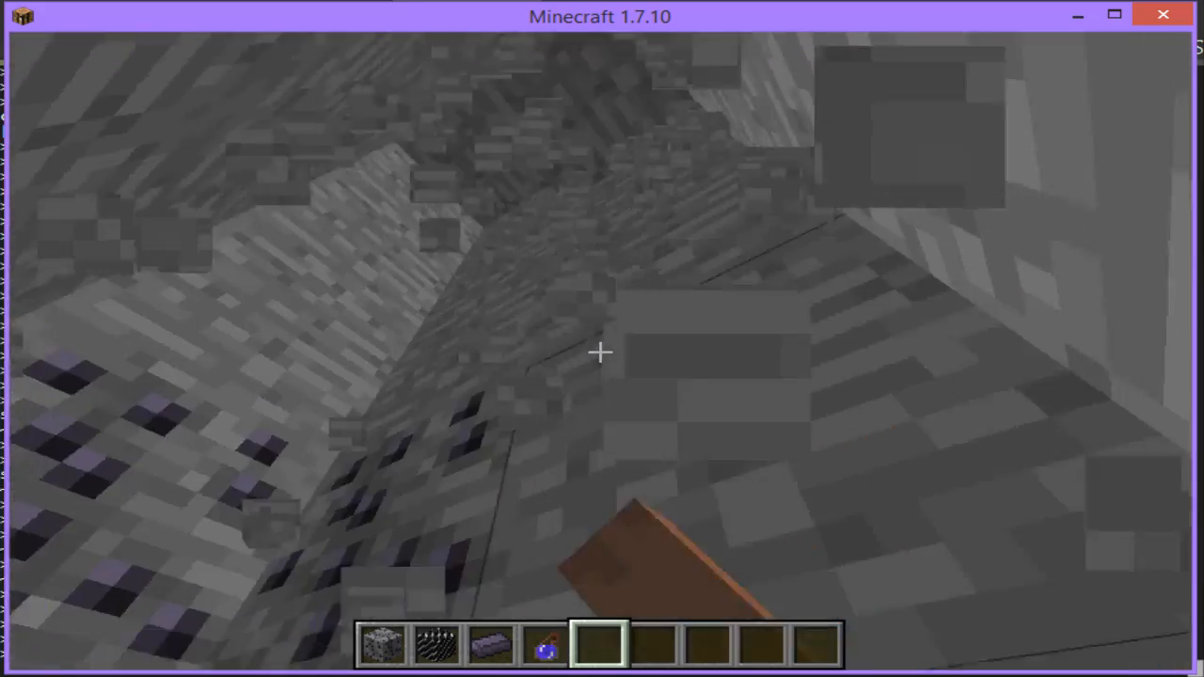
left_click(600, 352)
left_click(600, 352)
left_click(600, 352)
left_click(600, 351)
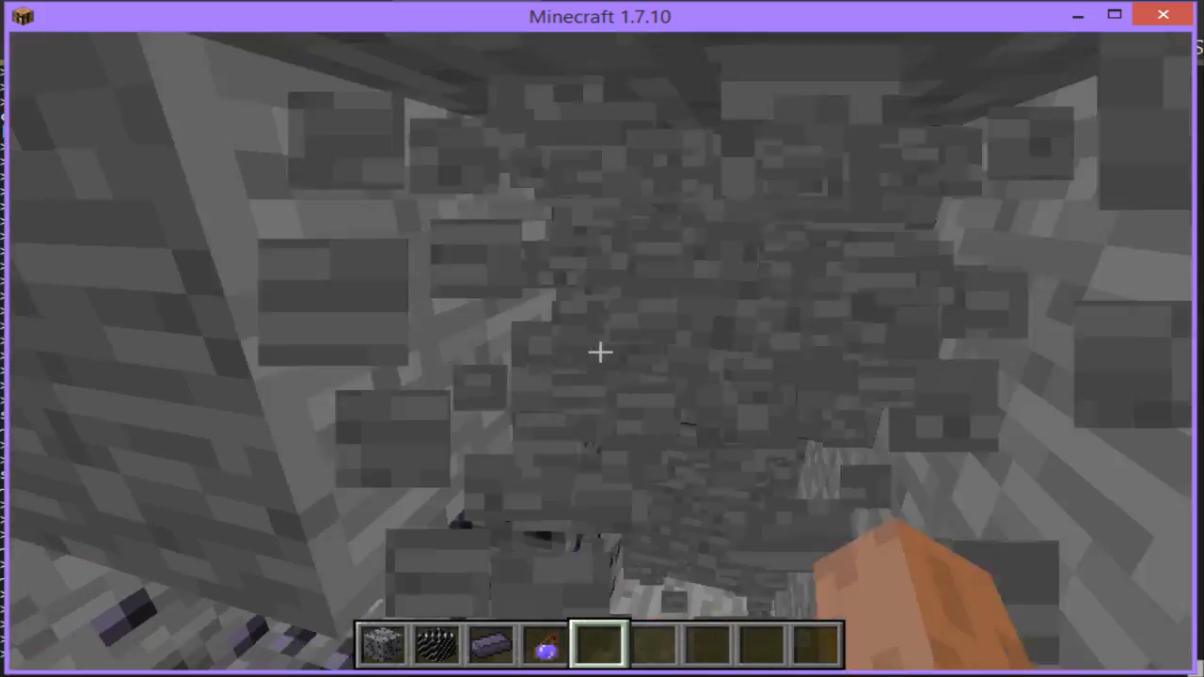
left_click(600, 352)
left_click(600, 352)
left_click(600, 352)
left_click(600, 352)
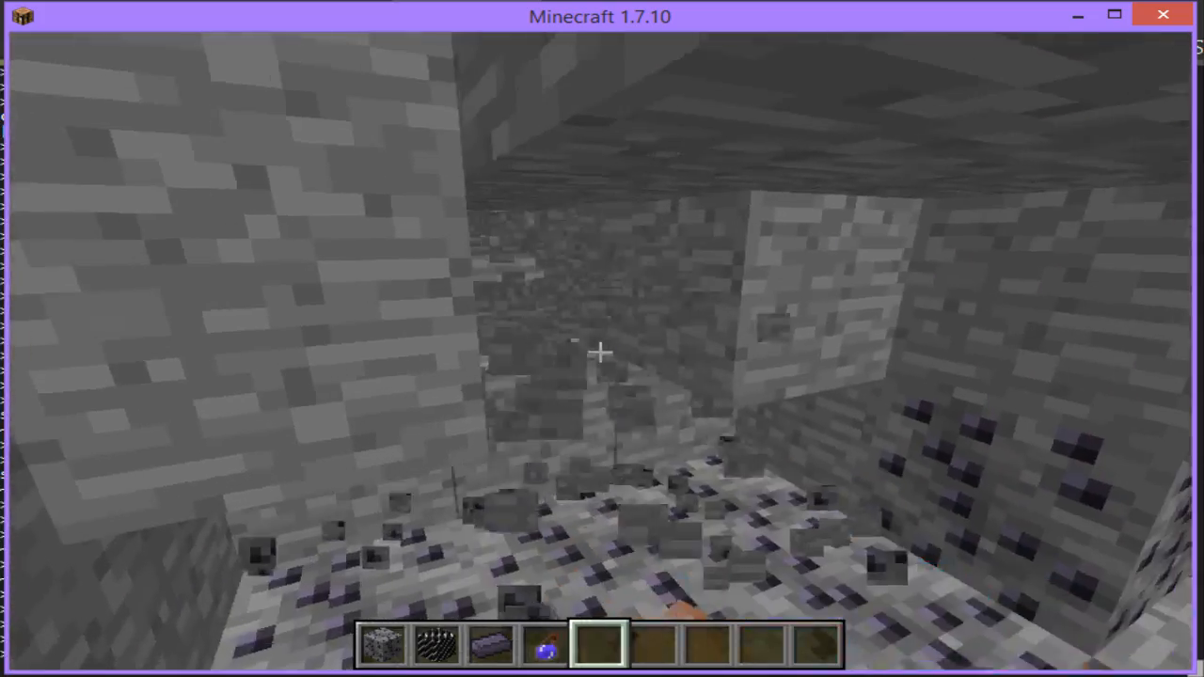
left_click(600, 351)
left_click(600, 352)
key("w")
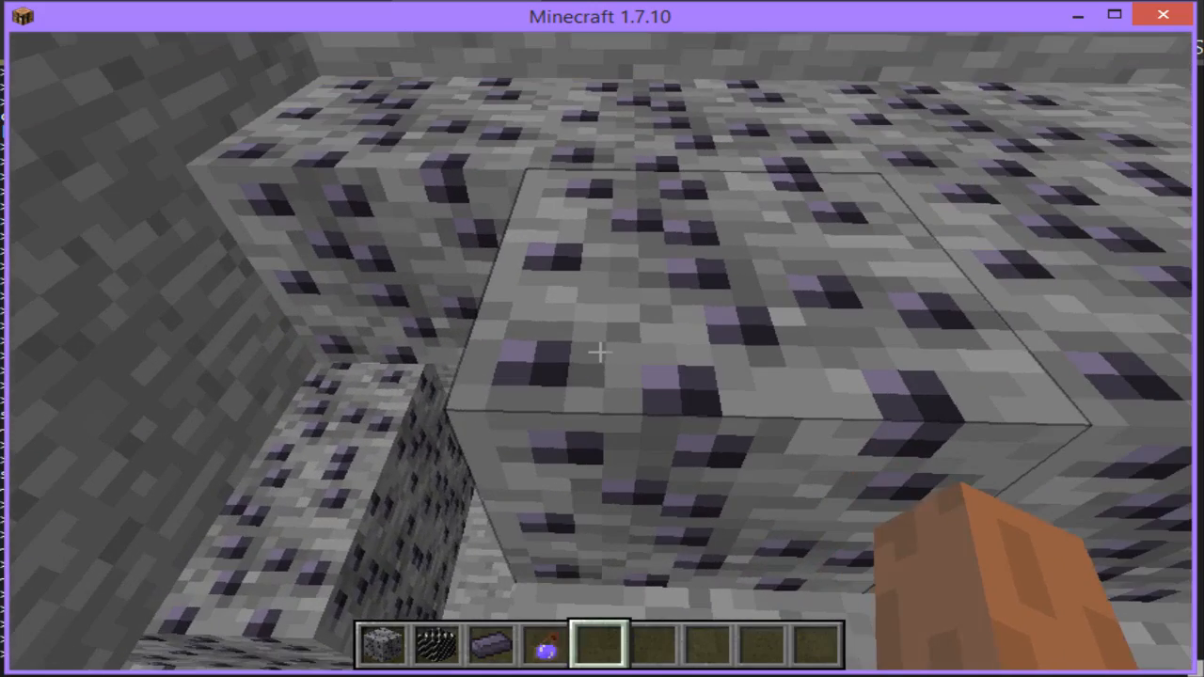
Step: Search the creative items for "diam" and "iron", and add a Diamond Pickaxe and an iron pickaxe to the hotbar
type("e")
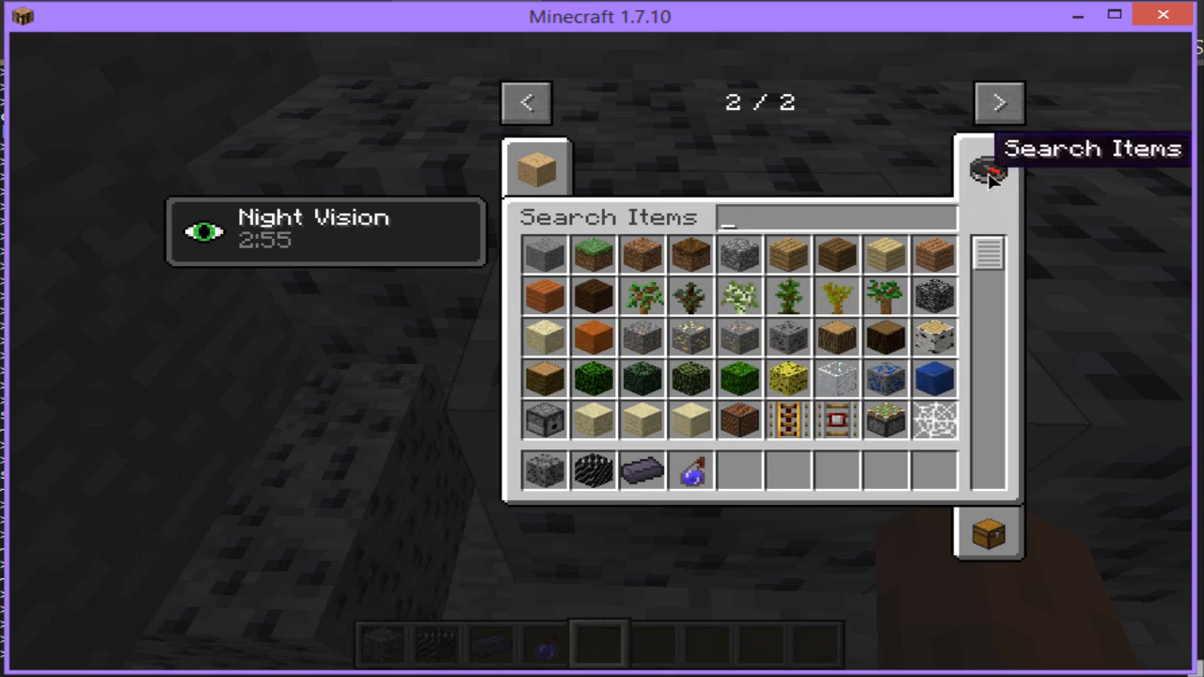
type("diam")
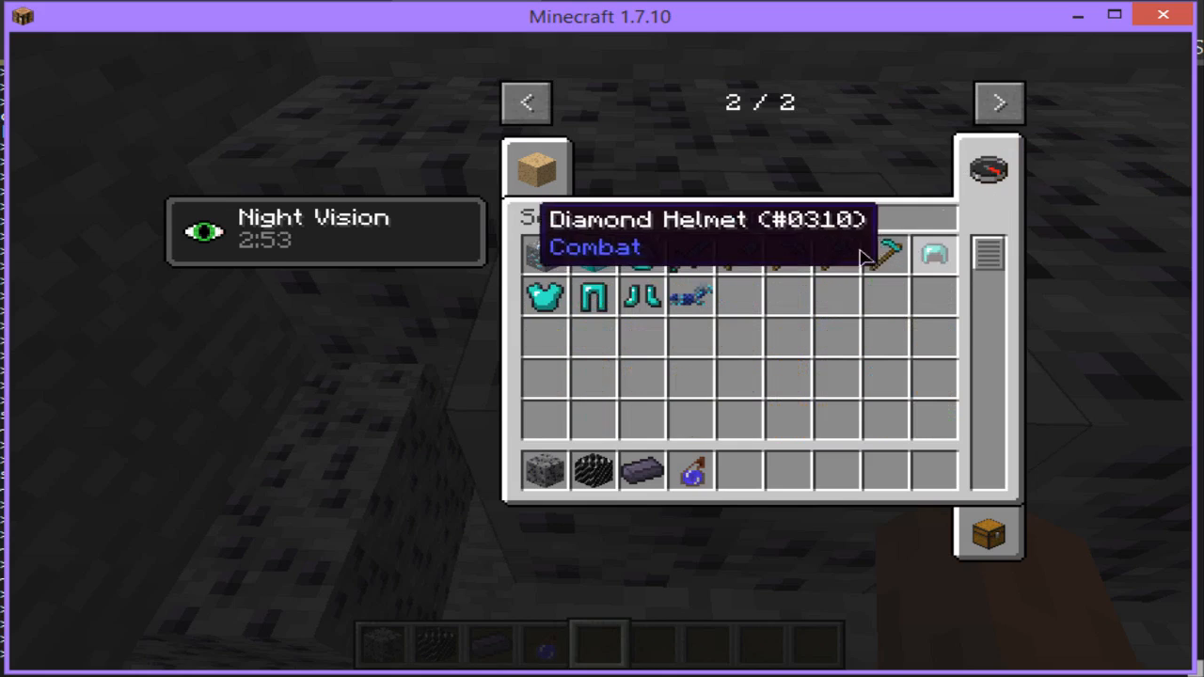
left_click(788, 254)
left_click(753, 480)
key("BackSpace")
key("BackSpace")
key("BackSpace")
key("BackSpace")
type("iron")
left_click(749, 254)
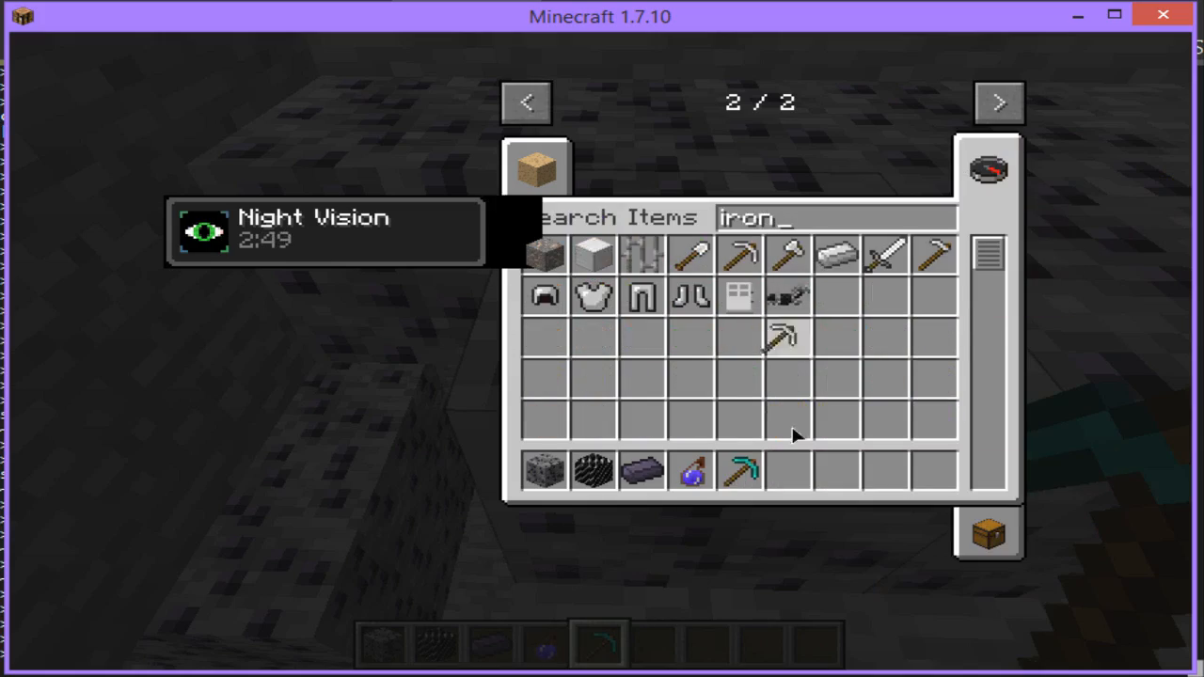
left_click(796, 459)
key("Escape")
Step: Place a Carbon Block next to the Carbon Ore vein
scroll(600, 352, "up", 2)
scroll(600, 353, "up", 1)
right_click(600, 353)
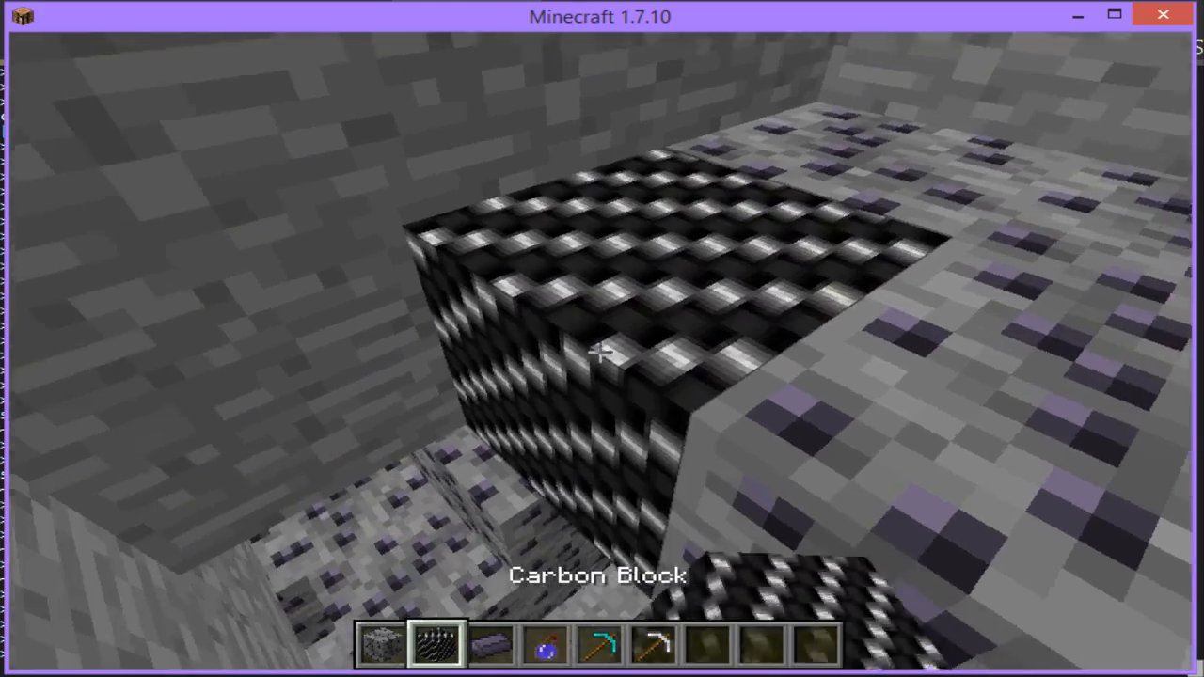
Step: Equip the Diamond Pickaxe and switch to Survival mode with the command /gamemode 0
scroll(601, 352, "down", 3)
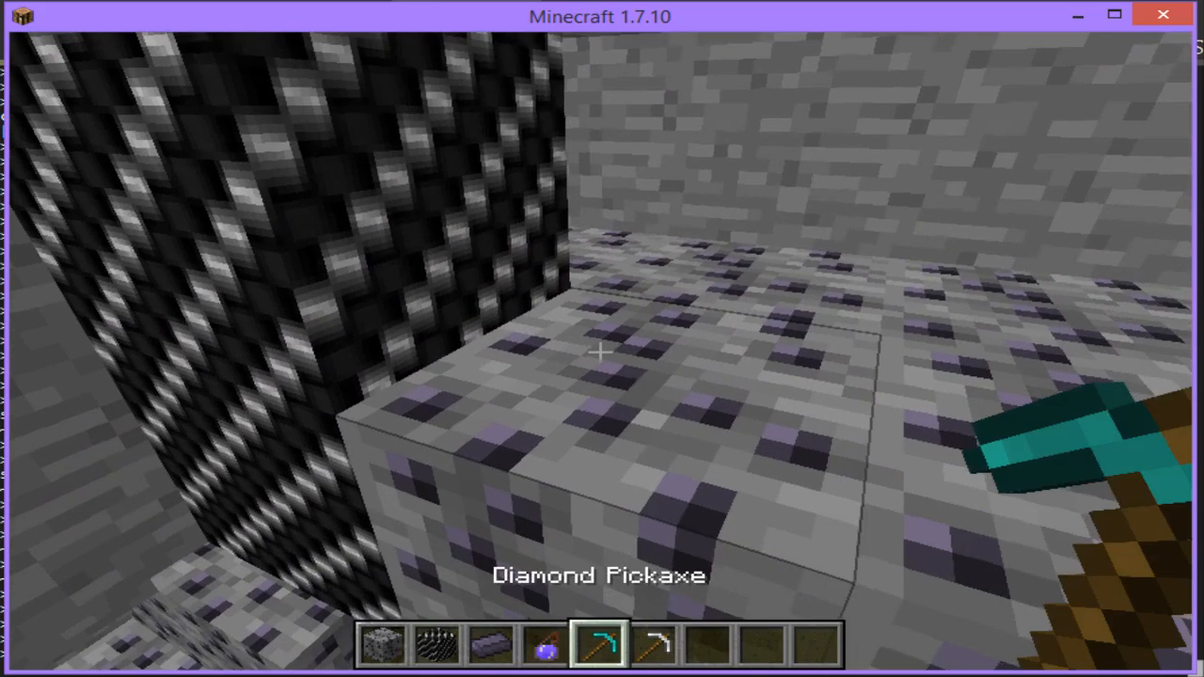
key("slash")
type("gamemode 0")
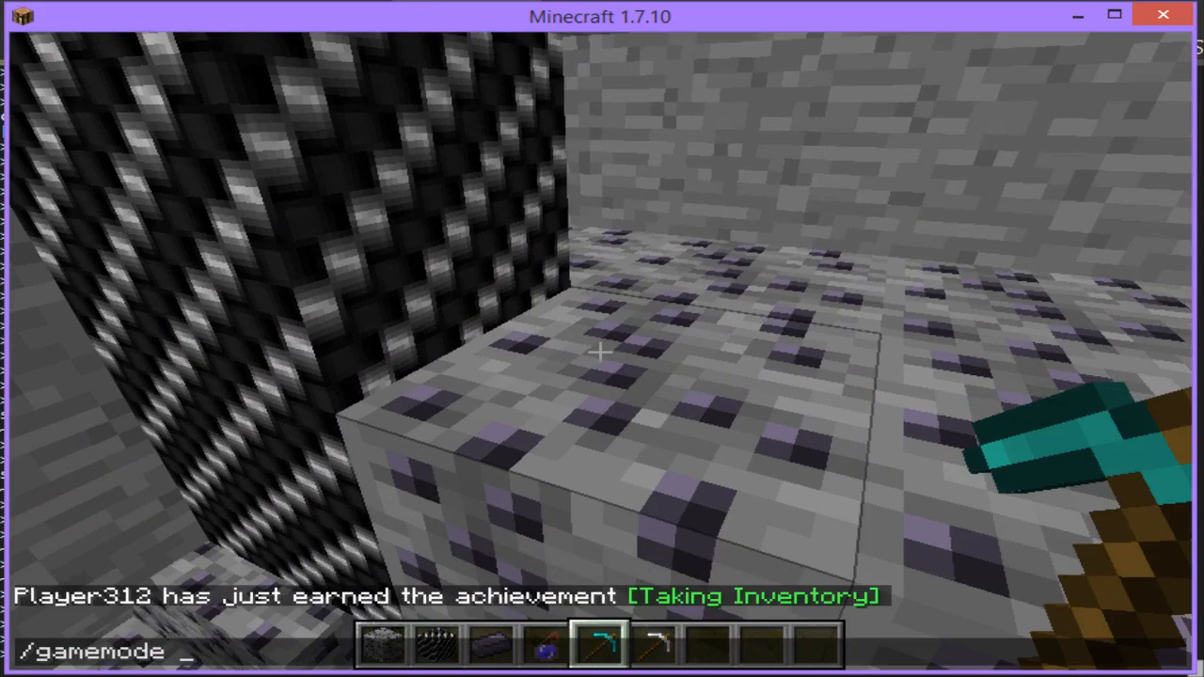
key("Return")
Step: Test mining the Carbon Ore with the Diamond Pickaxe, and switch to the iron pickaxe
scroll(600, 353, "down", 1)
scroll(600, 353, "up", 1)
left_click(600, 353)
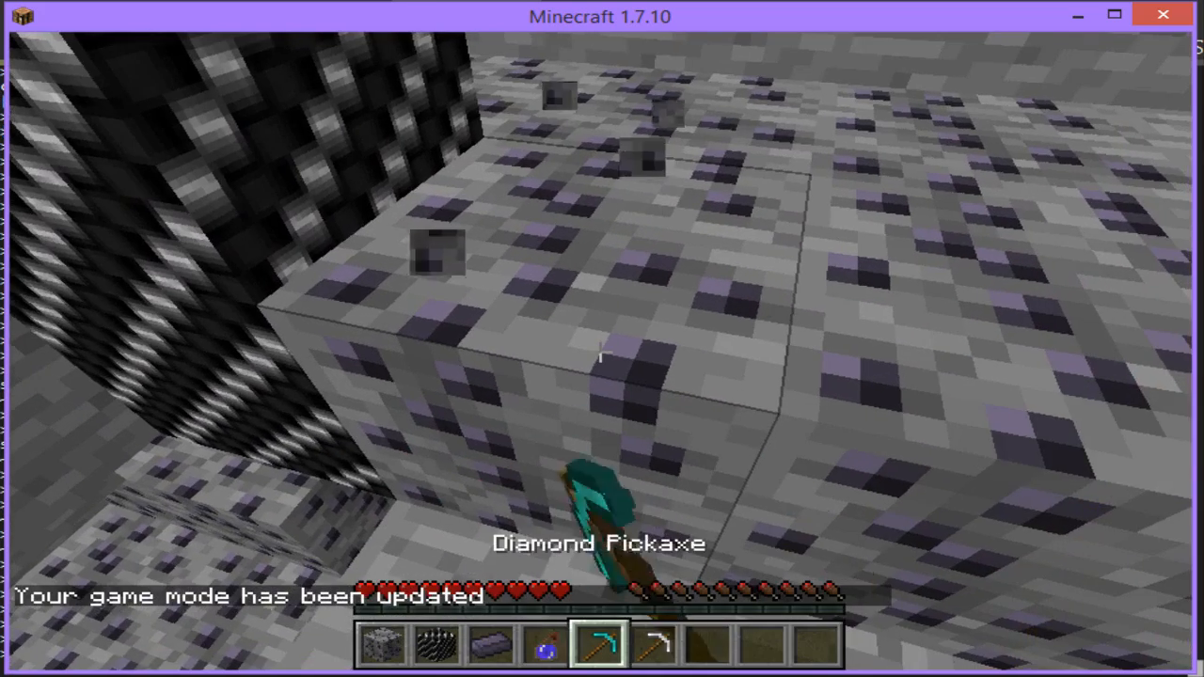
left_click_drag(600, 353, 600, 352)
scroll(600, 353, "down", 1)
scroll(600, 351, "up", 1)
key("6")
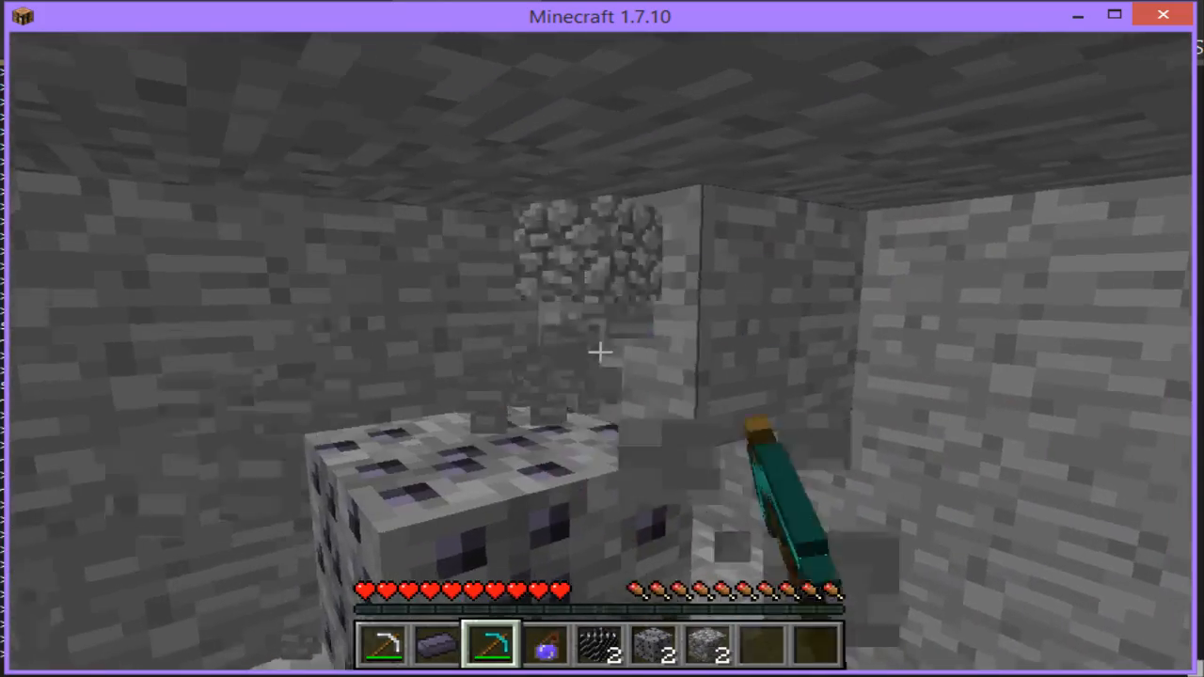
Step: Mine more stone and Carbon Ore around the vein with the Diamond Pickaxe and move through the cleared space
left_click(600, 352)
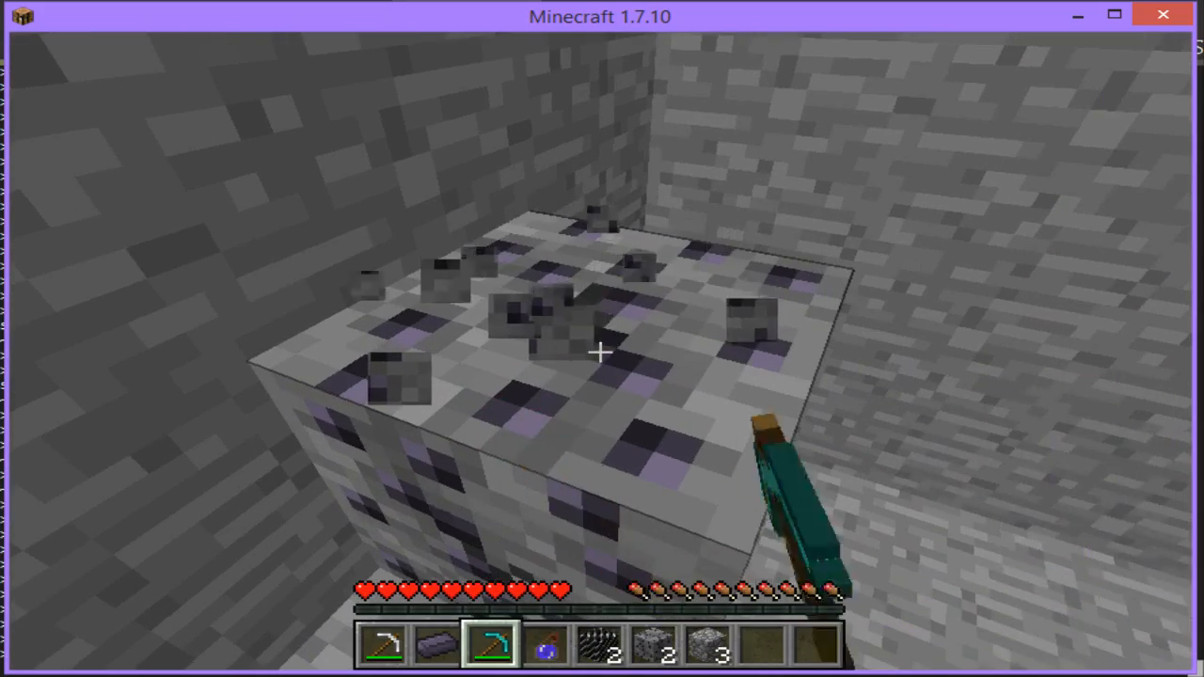
left_click_drag(600, 352, 600, 351)
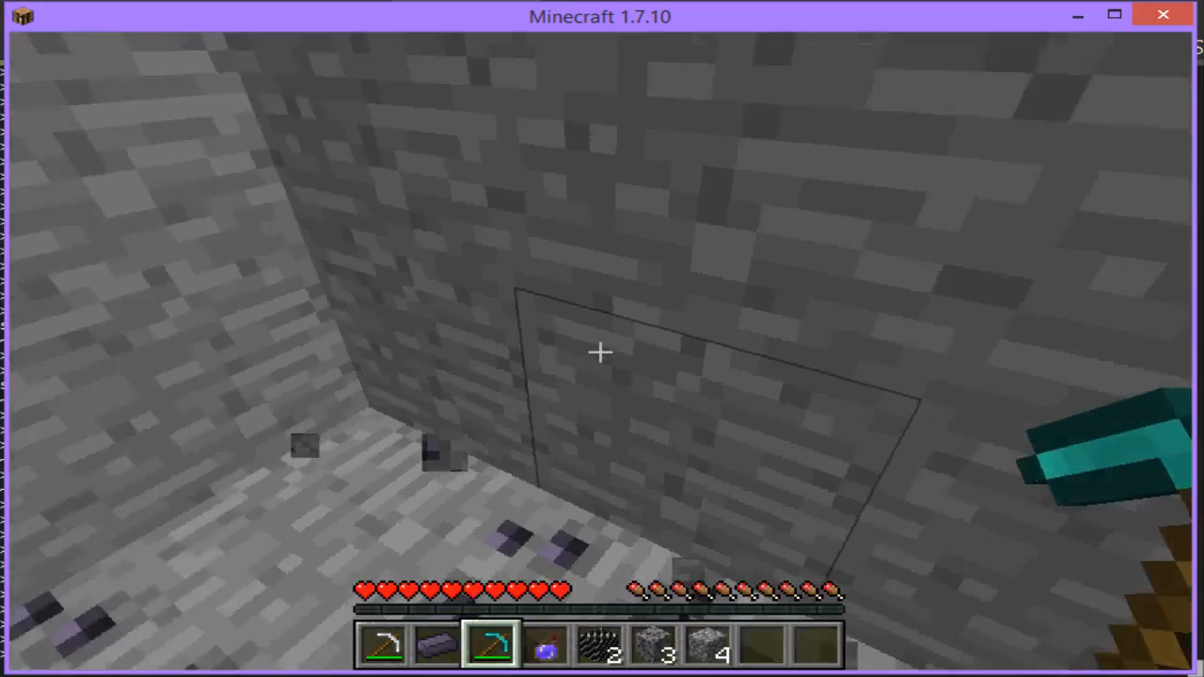
key("w")
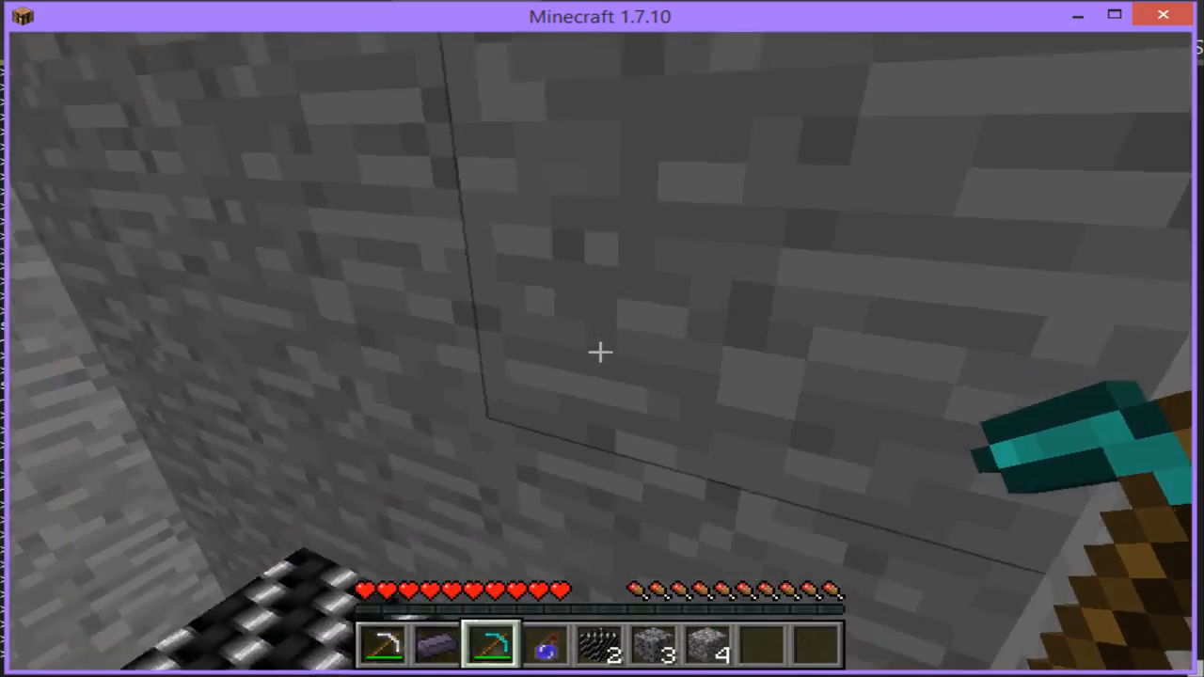